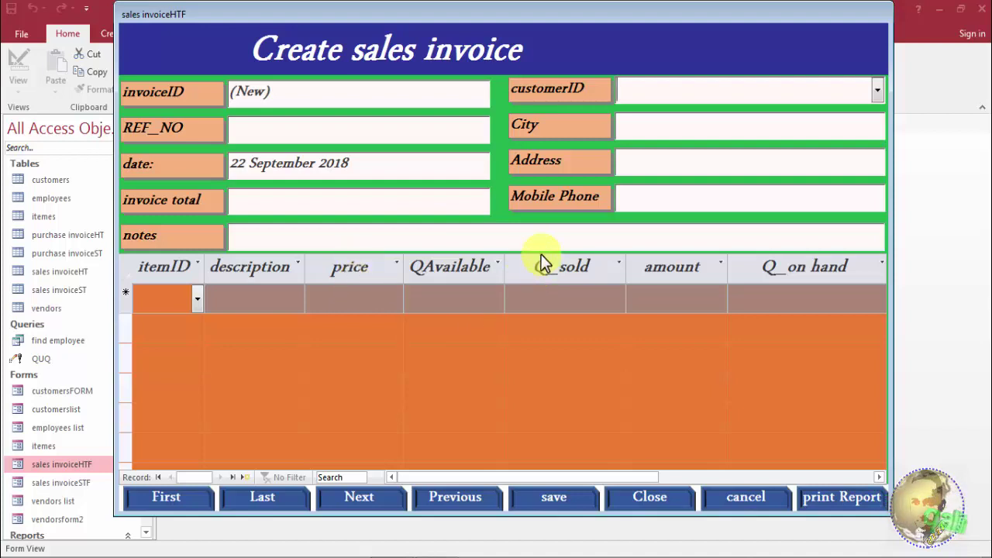
Dismiss the antivirus notification and close the sales invoiceHTF form.
left_click(560, 293)
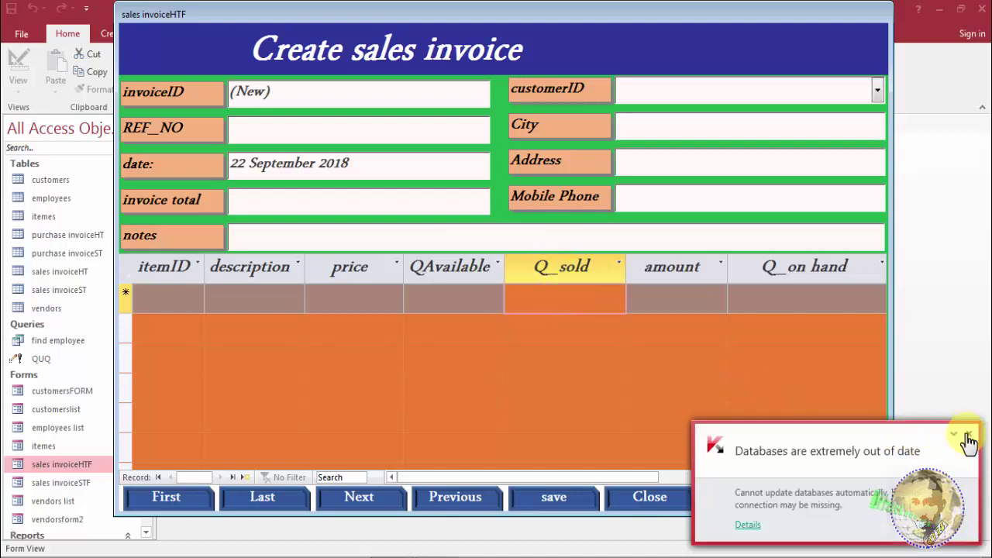
left_click(971, 441)
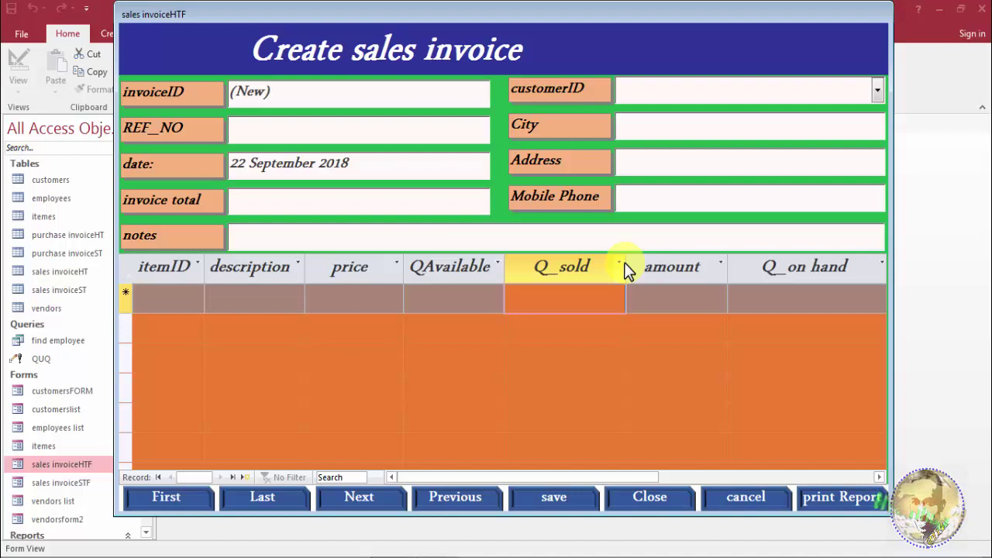
left_click(663, 493)
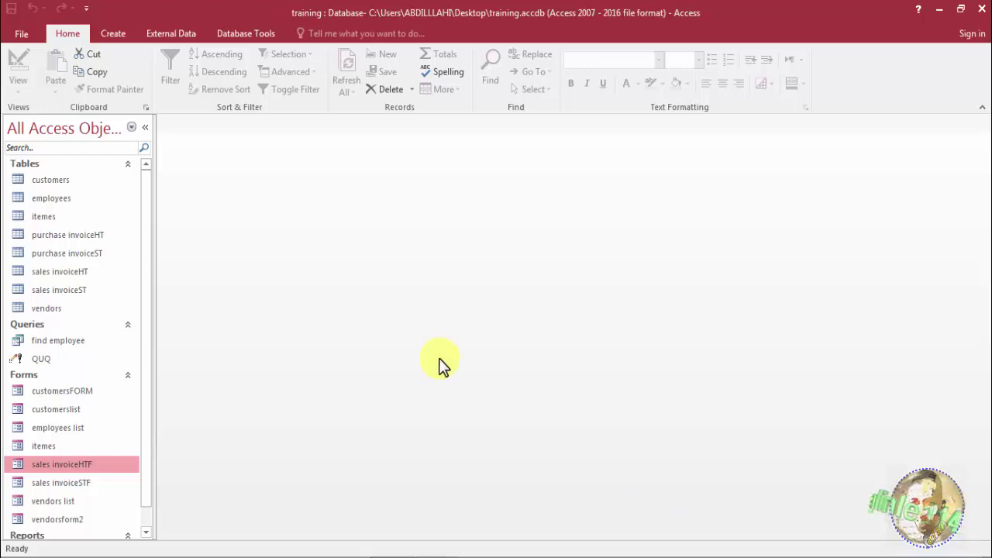
left_click_drag(146, 405, 144, 420)
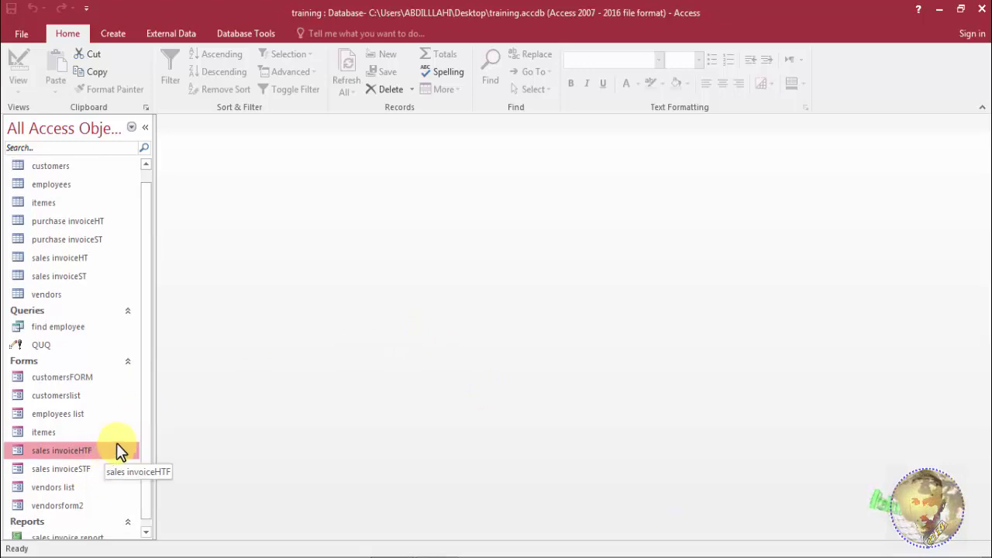
left_click_drag(146, 352, 143, 311)
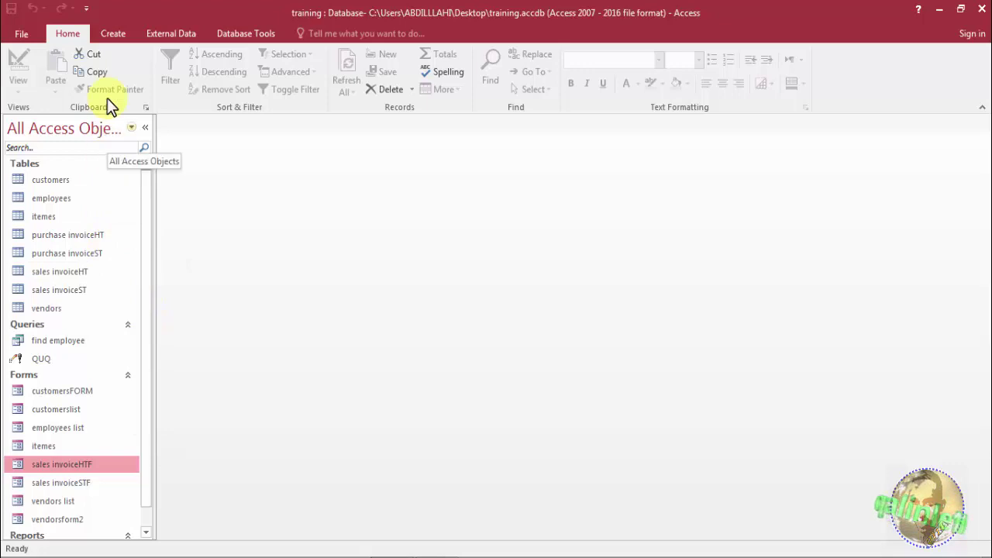
Start a new form with the Form Wizard and include all fields of the purchase invoiceHT table.
left_click(111, 35)
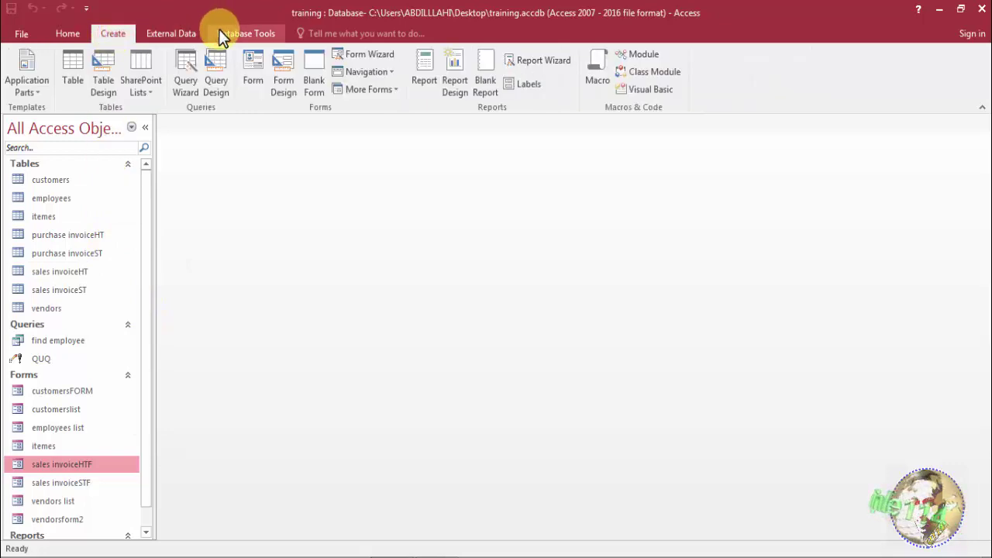
left_click(350, 59)
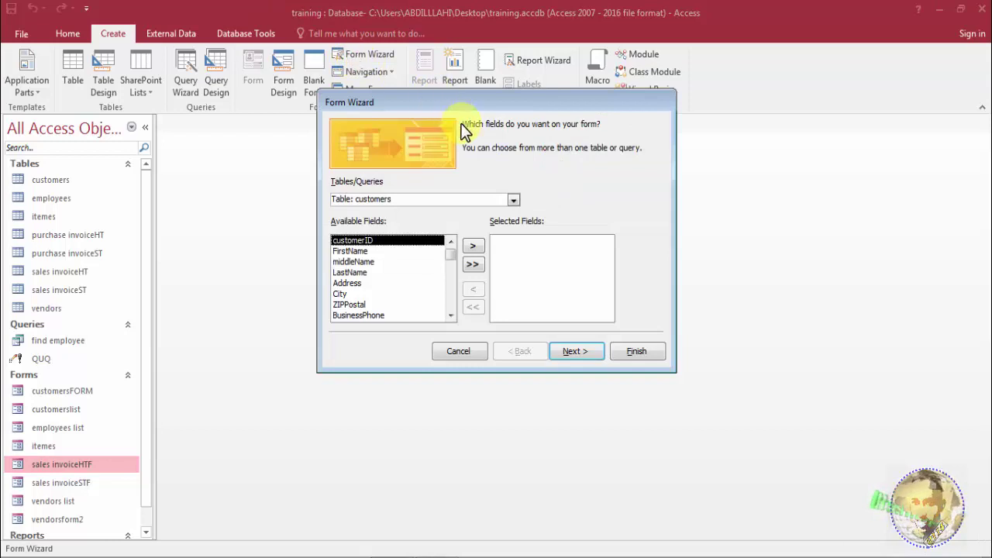
left_click(515, 200)
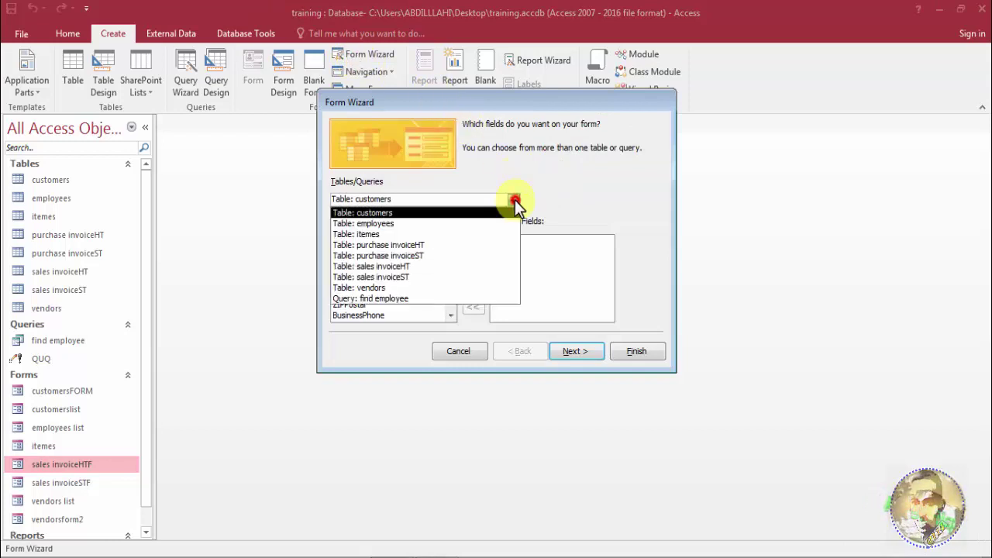
left_click(477, 246)
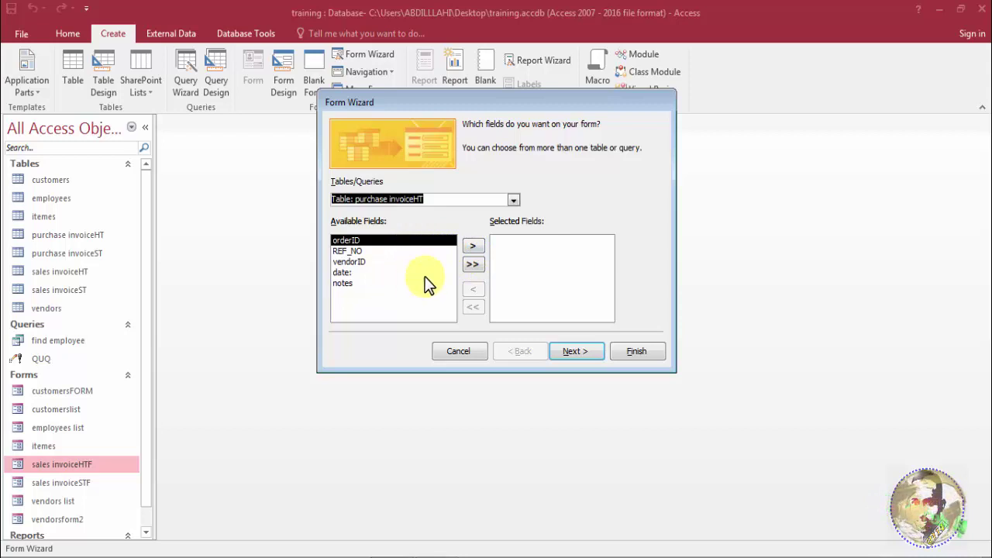
left_click(473, 265)
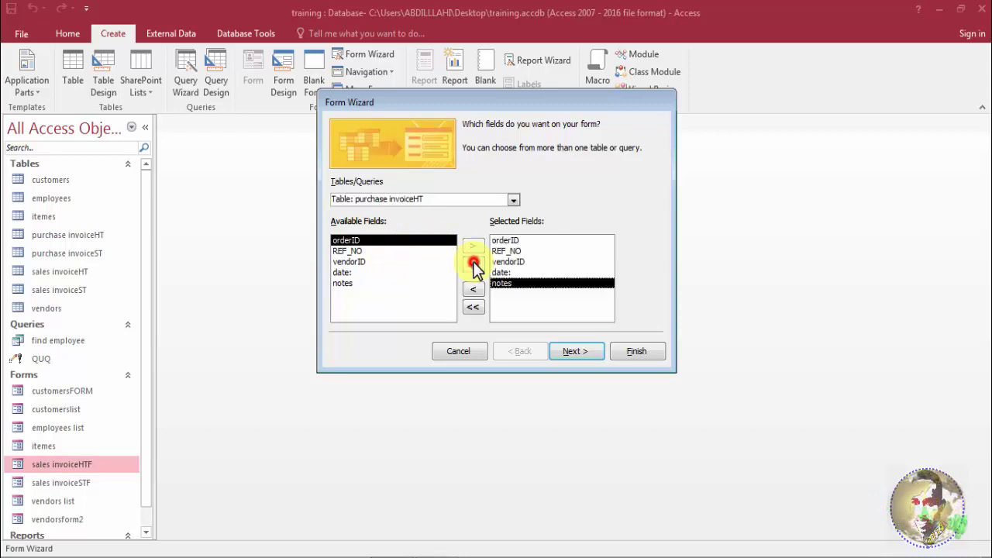
Add the City, Address and MobilePhone fields from the vendors table to the form, placed after orderID.
left_click(514, 201)
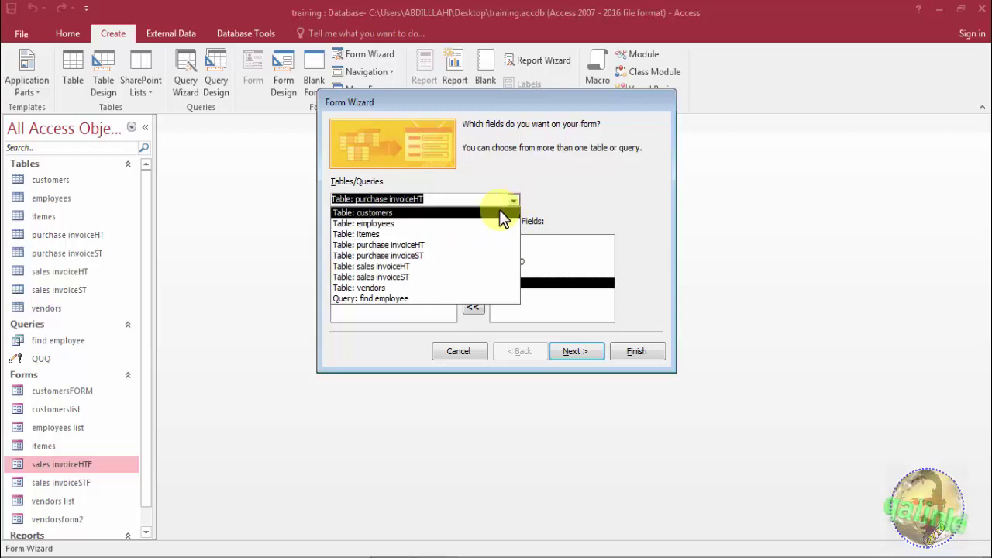
left_click(466, 288)
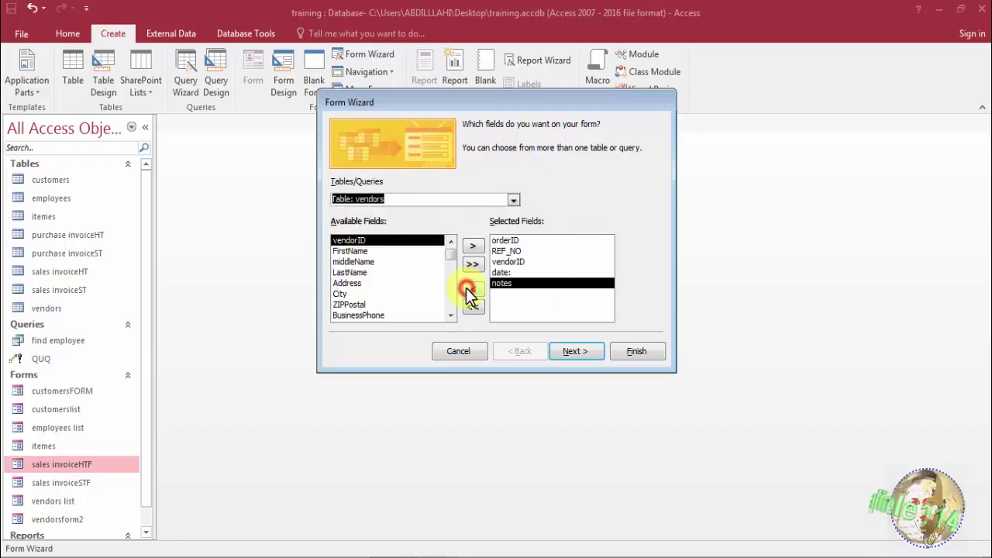
left_click(505, 243)
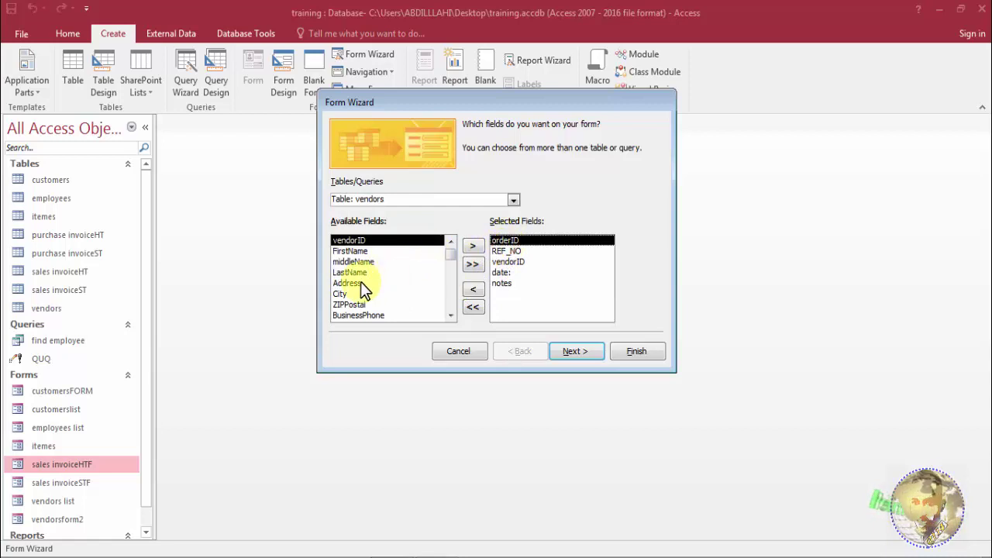
left_click(346, 293)
left_click(476, 247)
left_click(371, 285)
left_click(472, 246)
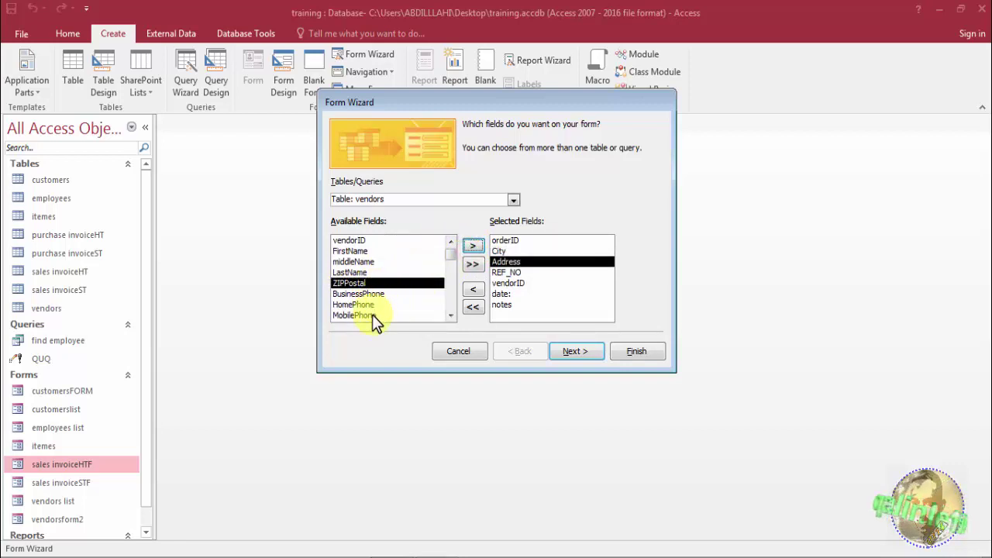
left_click(372, 315)
left_click(475, 246)
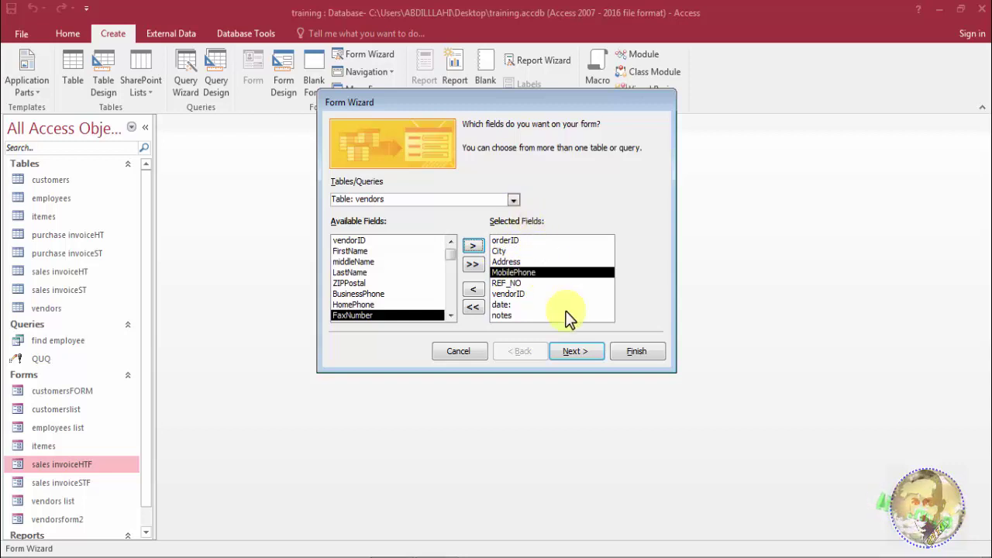
Finish the wizard with data viewed by purchase invoiceHT and the form titled purchase invoiceHTF.
left_click(579, 353)
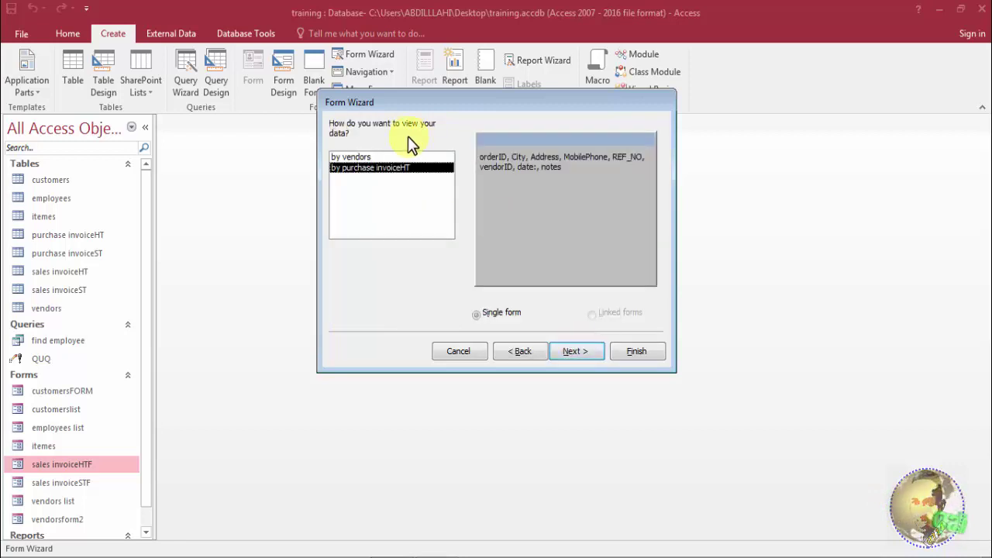
left_click(348, 159)
left_click(353, 168)
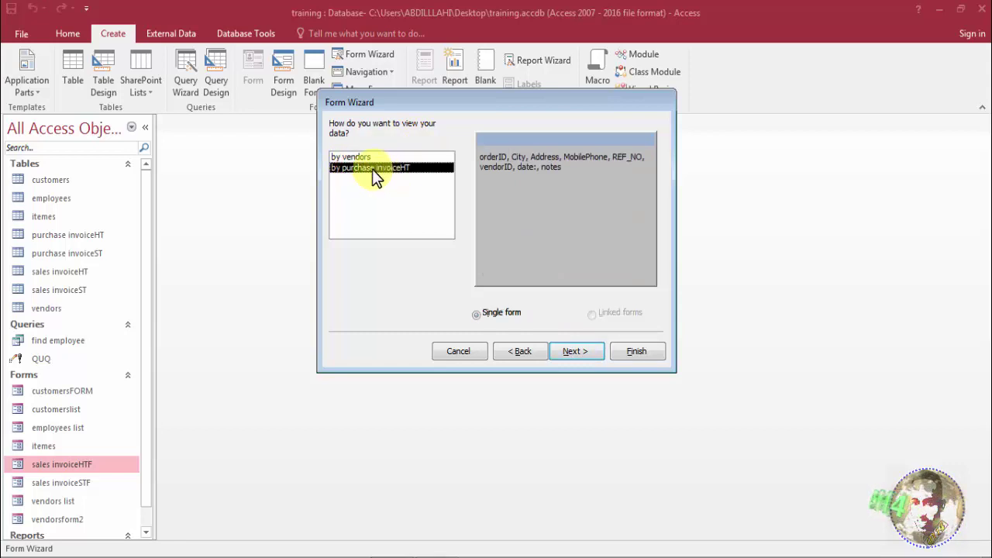
left_click(572, 351)
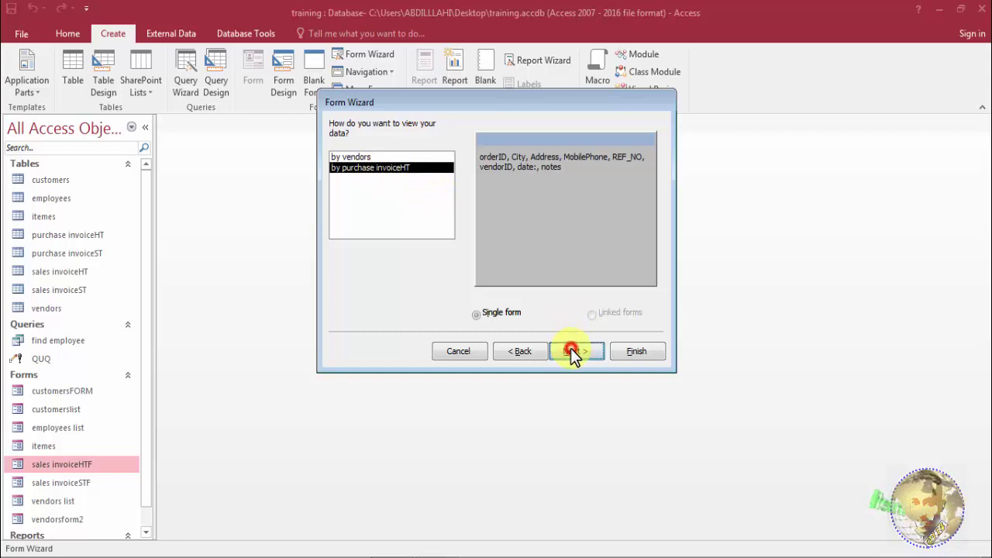
left_click(573, 352)
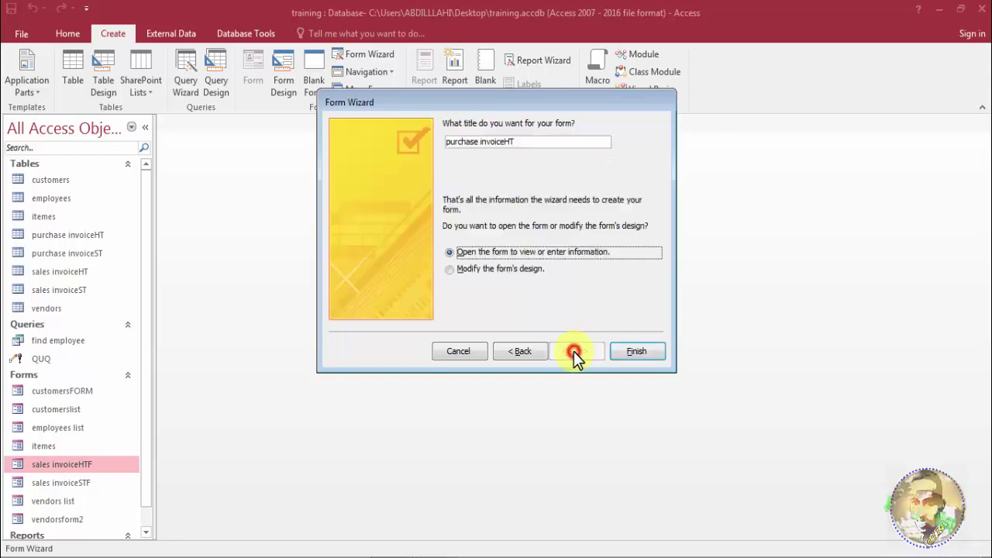
left_click(525, 140)
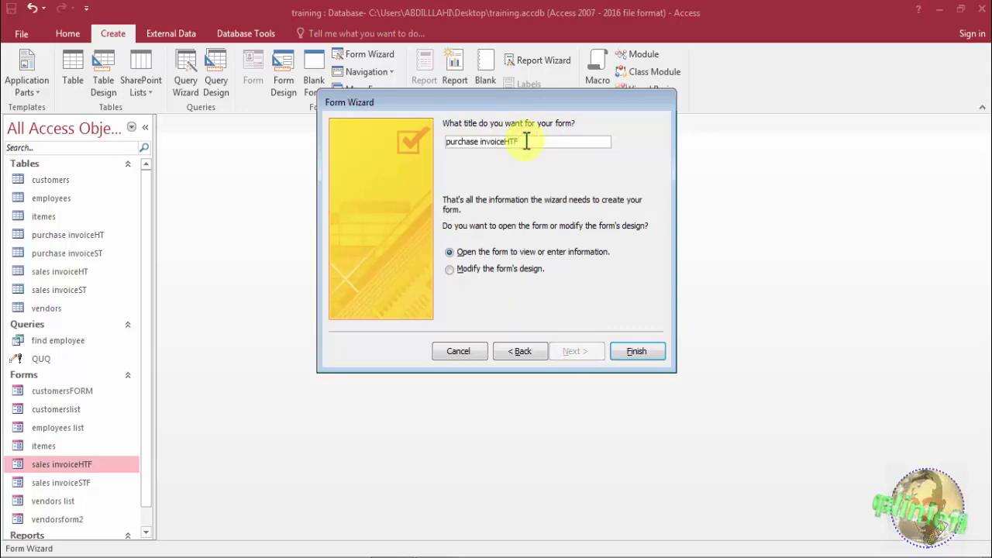
left_click(637, 353)
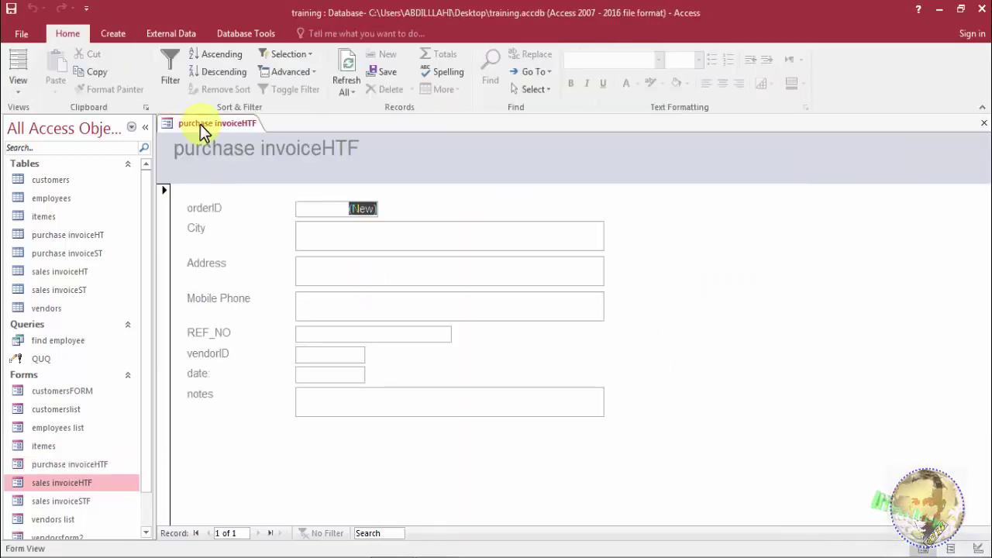
In Design View, narrow the City, Address, MobilePhone and notes text boxes to about 6.5 cm.
right_click(200, 124)
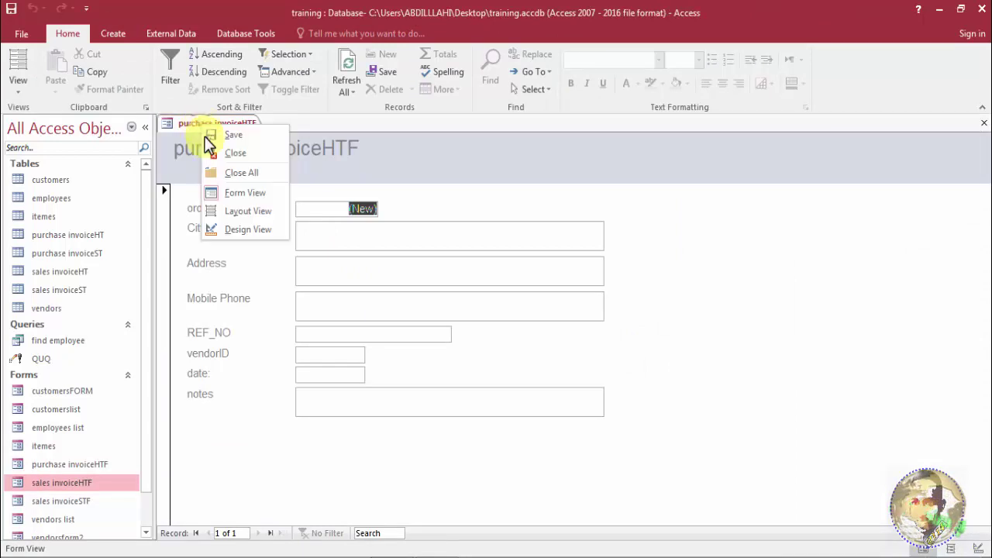
left_click(240, 224)
left_click_drag(542, 256, 561, 457)
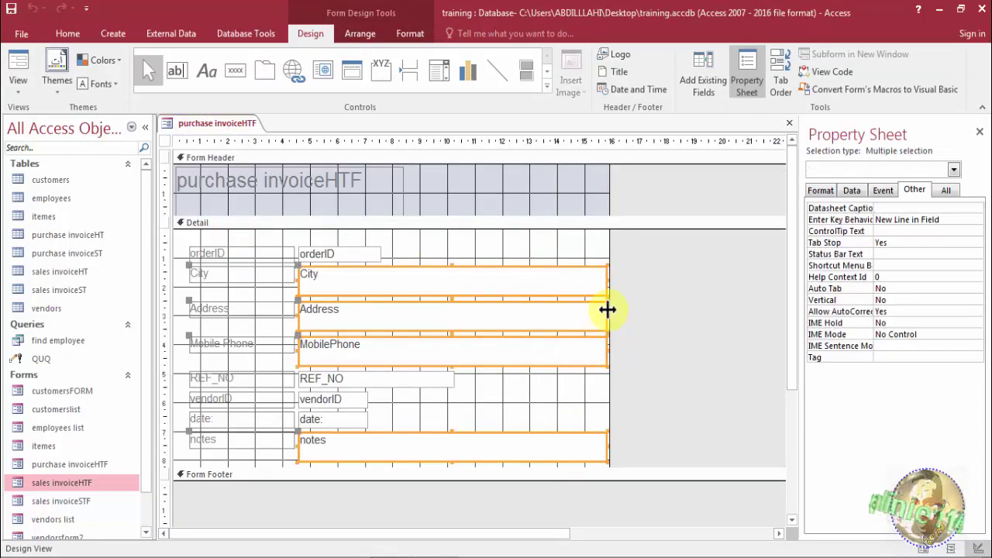
left_click_drag(606, 315, 477, 320)
left_click(504, 332)
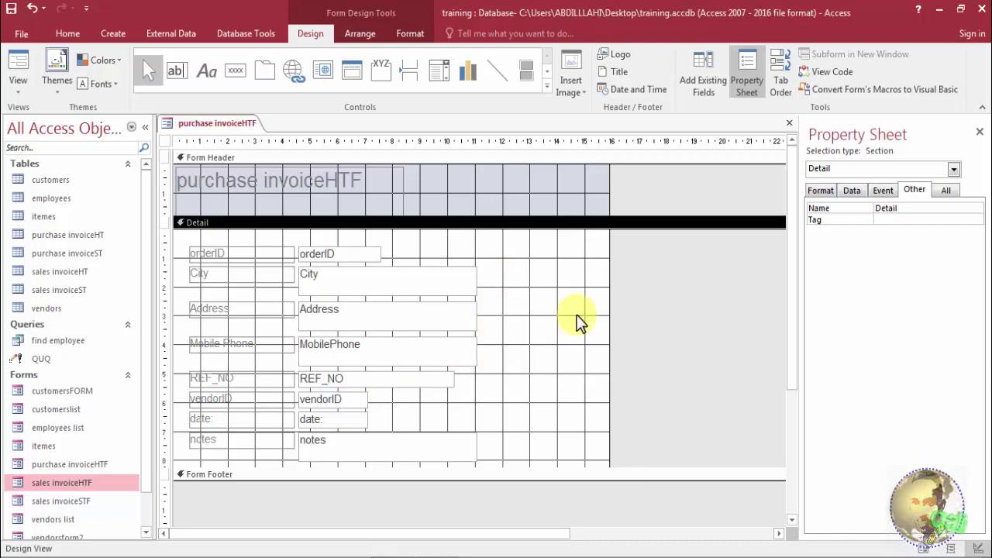
Widen the form, move Mobile Phone, REF_NO, vendorID and date into a second column, and place notes directly below Address.
left_click_drag(608, 301, 723, 313)
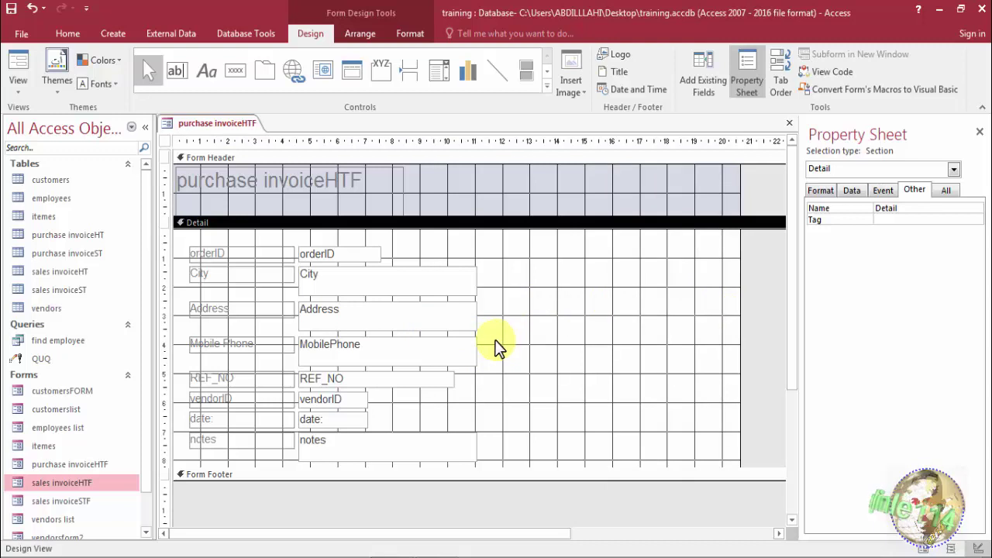
left_click_drag(495, 341, 405, 451)
left_click(576, 289)
left_click_drag(496, 347, 651, 321)
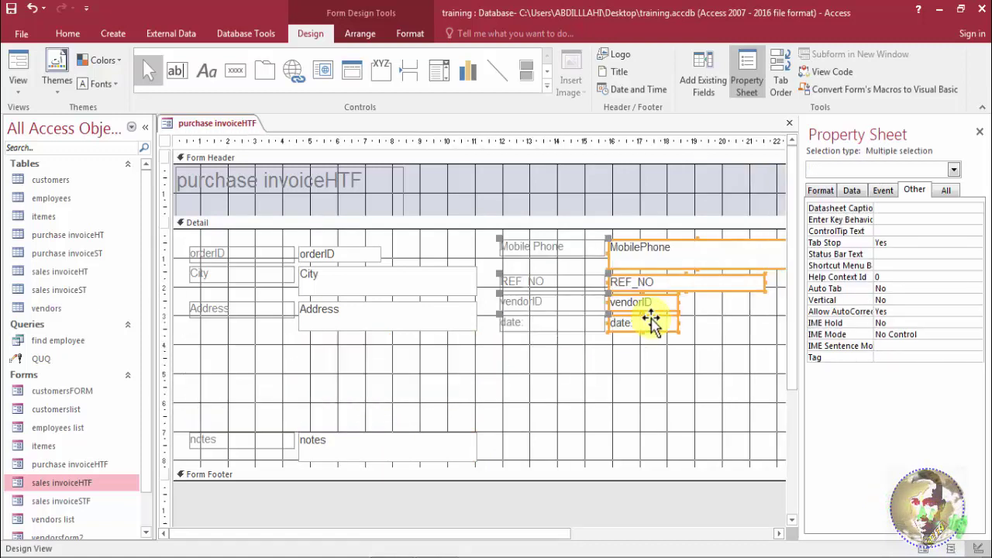
left_click_drag(409, 419, 406, 339)
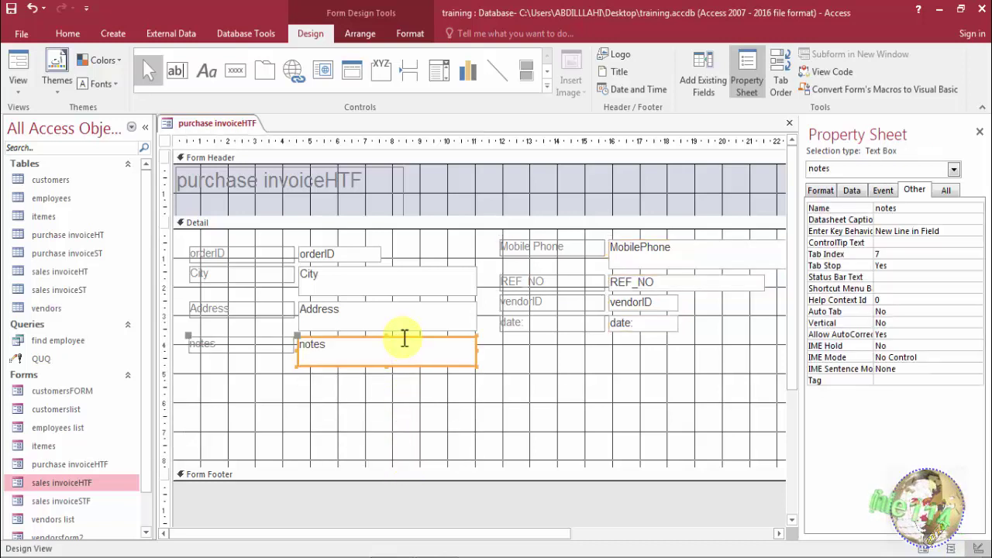
left_click(414, 390)
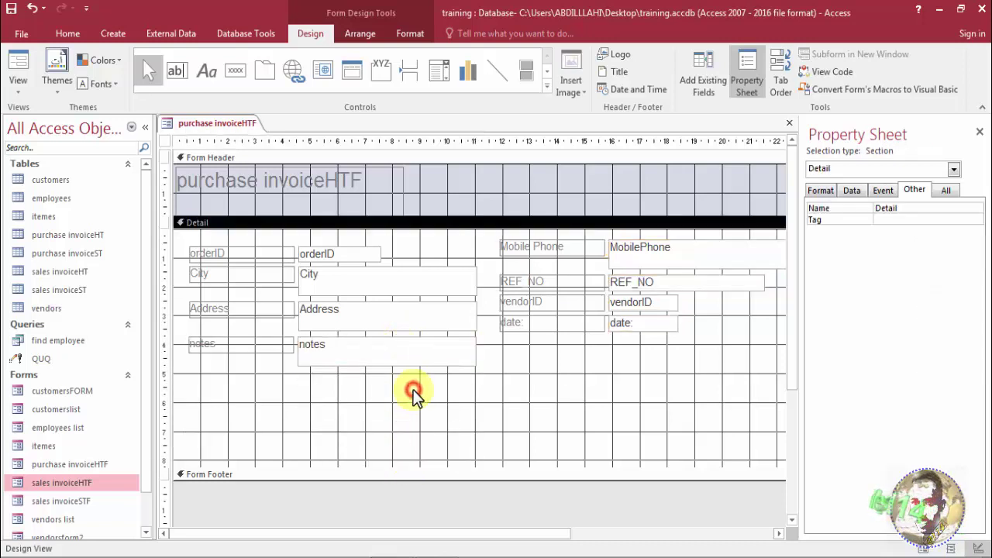
Switch the purchase invoiceHTF form to Form View to check the two-column field layout.
right_click(232, 132)
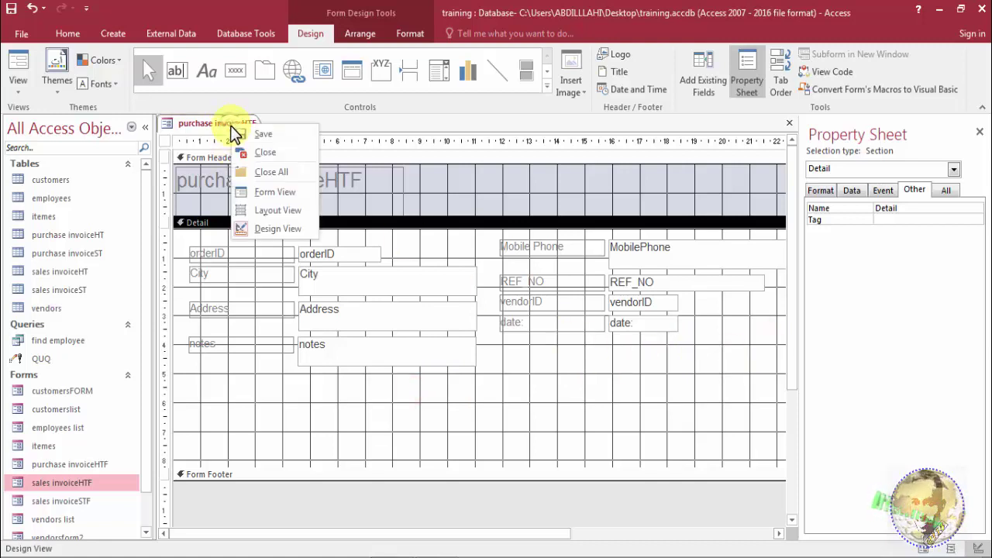
left_click(233, 127)
right_click(231, 130)
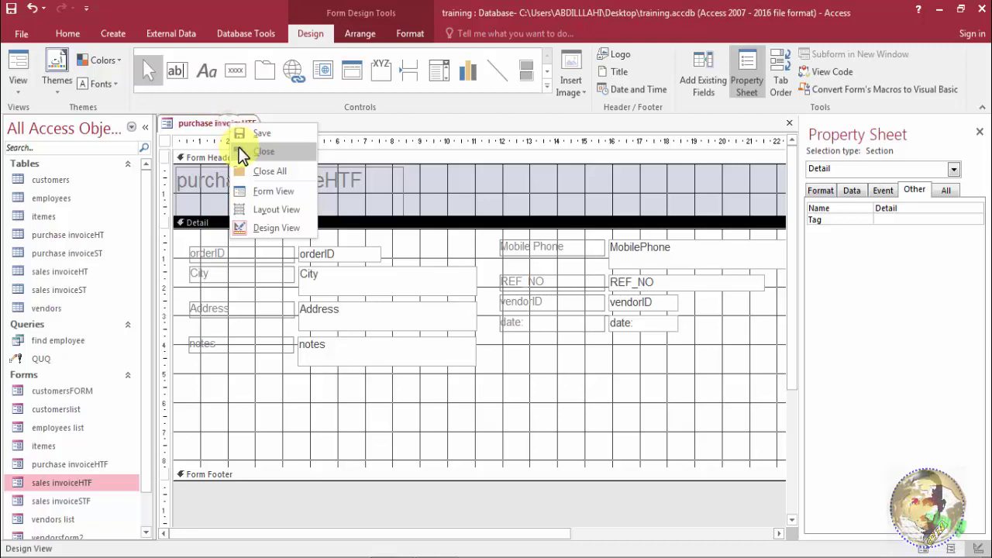
left_click(256, 192)
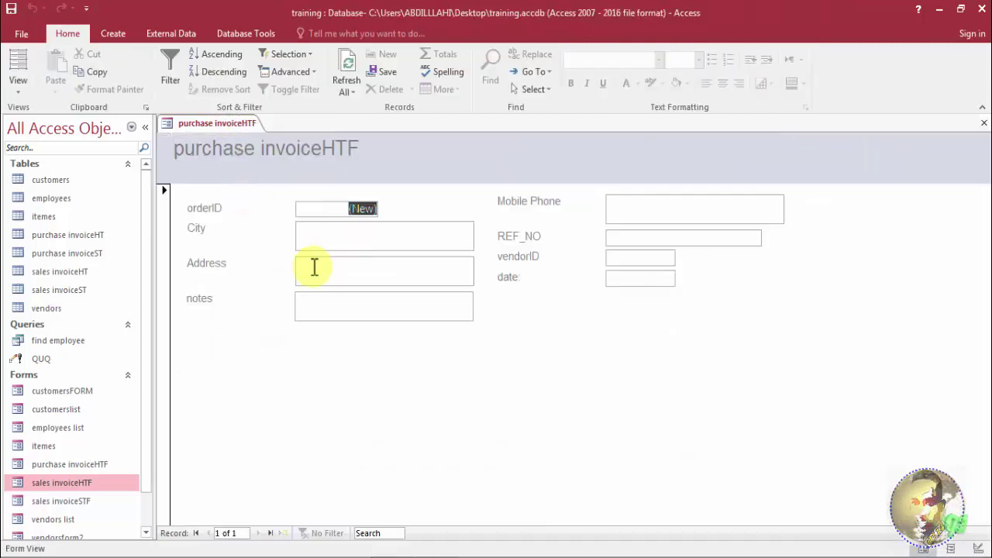
left_click(336, 211)
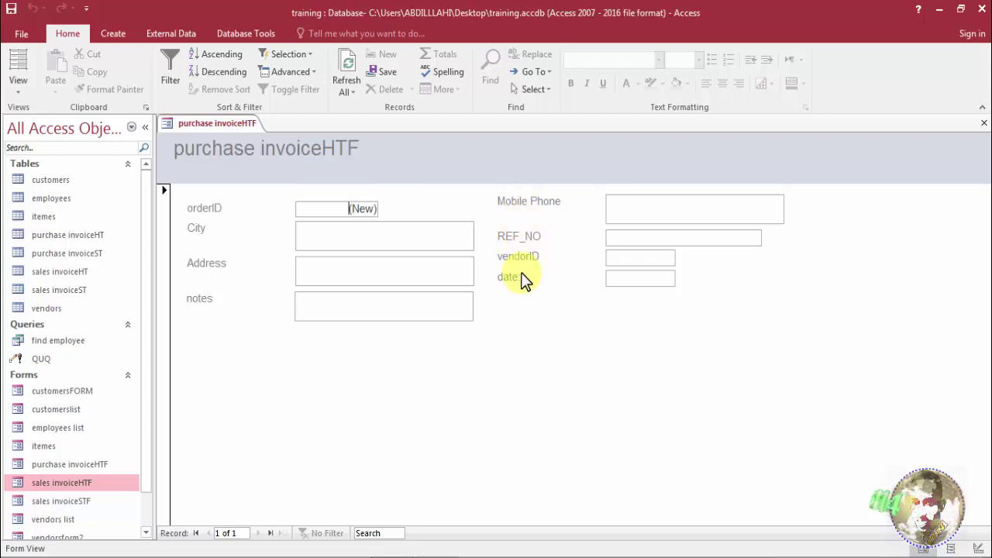
Close the purchase invoiceHTF form.
right_click(203, 122)
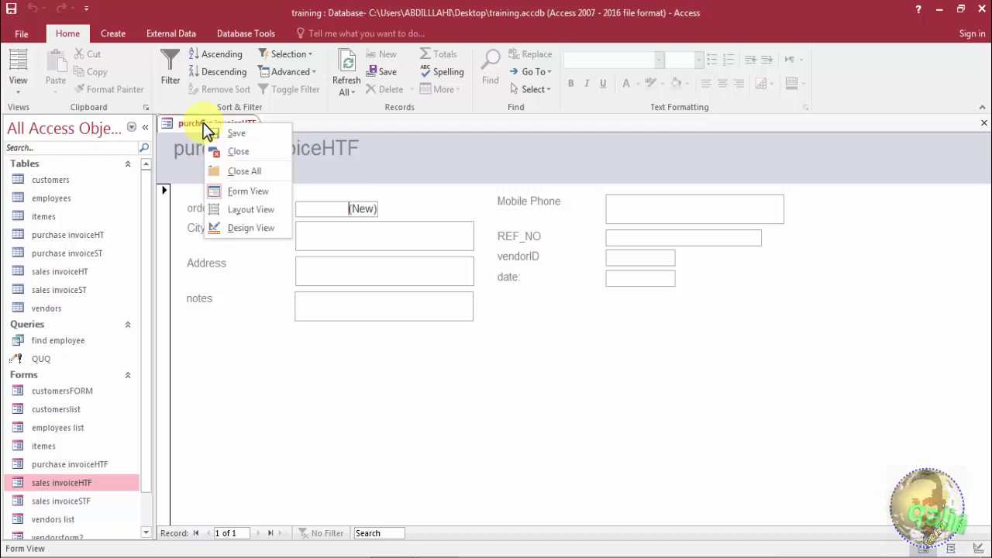
left_click(216, 152)
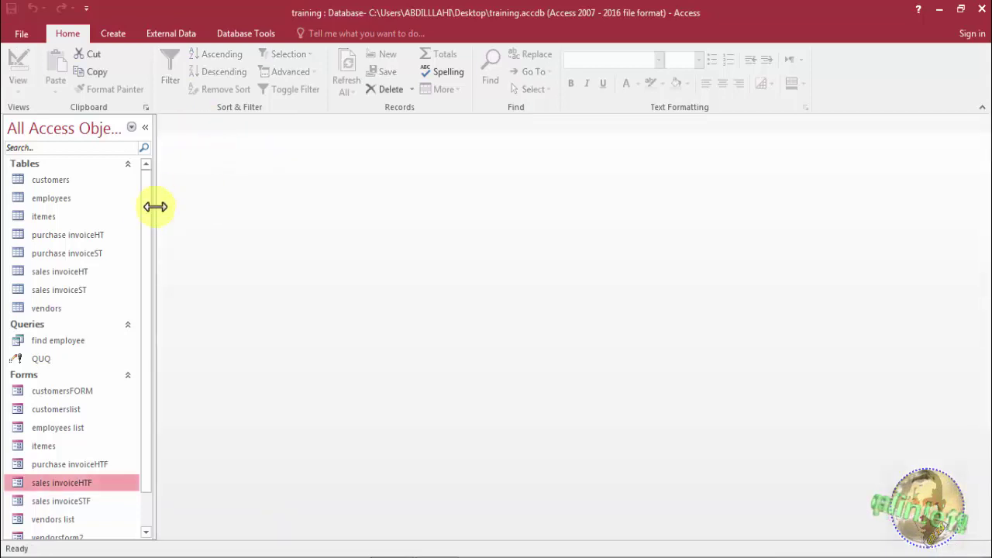
left_click_drag(148, 215, 146, 293)
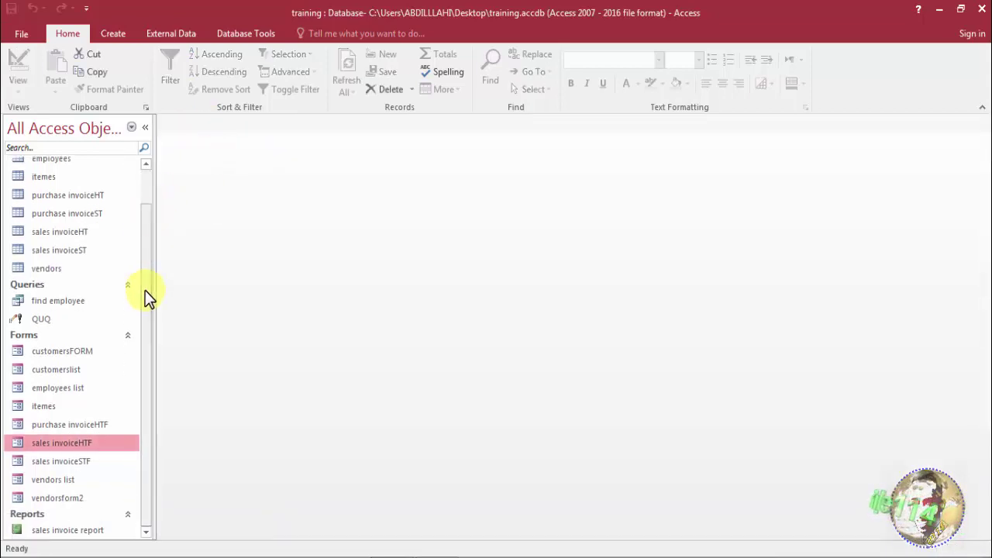
Start the Form Wizard and add all fields of the purchase invoiceST table to the new form.
left_click(116, 35)
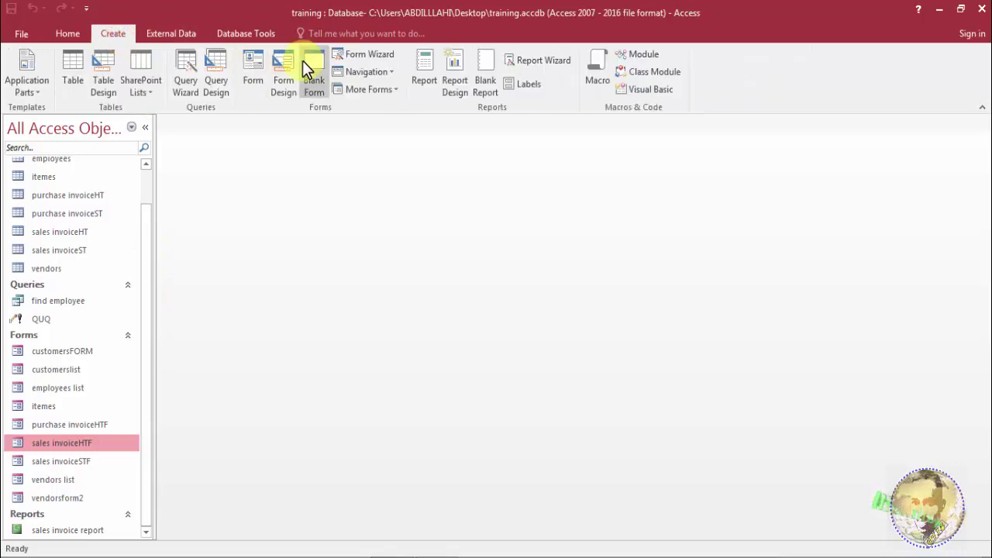
left_click(379, 55)
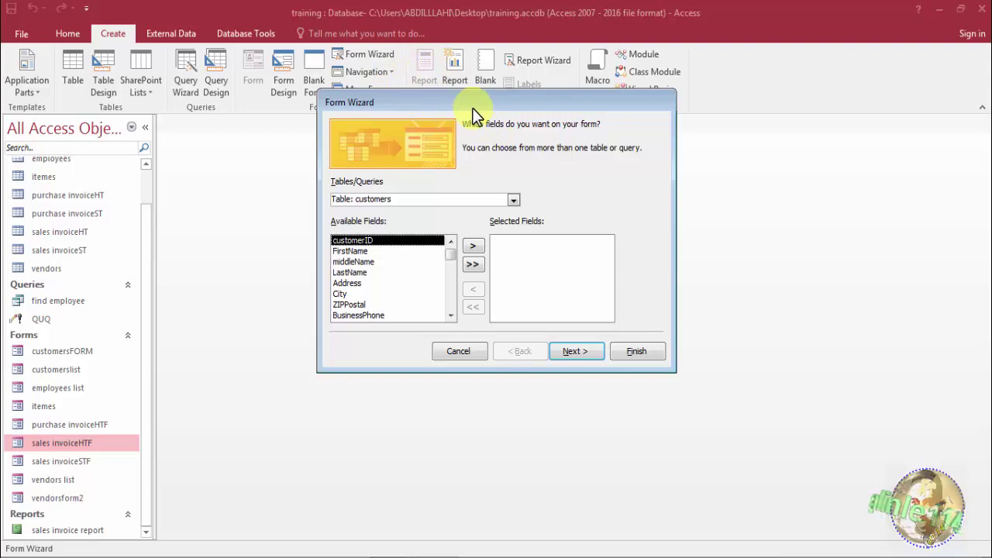
left_click(514, 202)
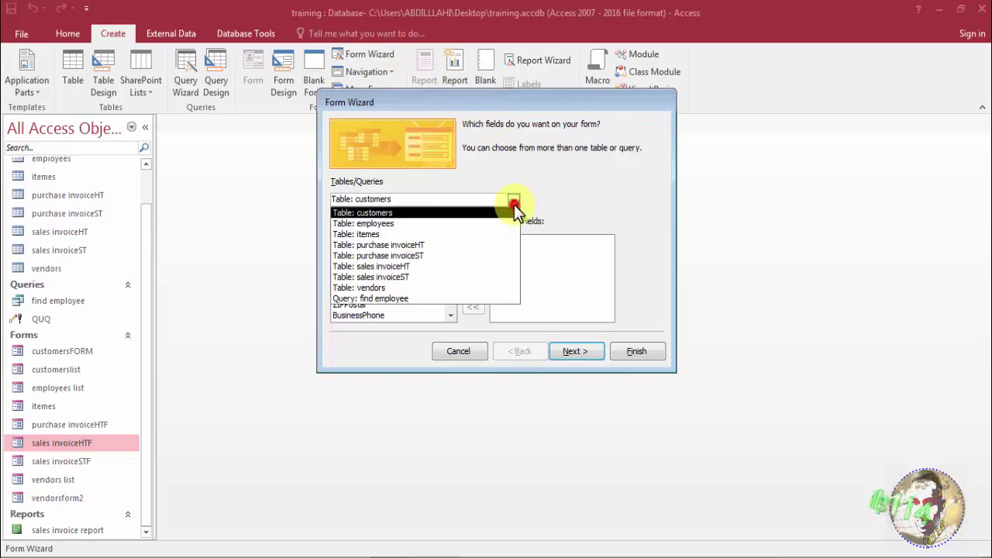
left_click(439, 255)
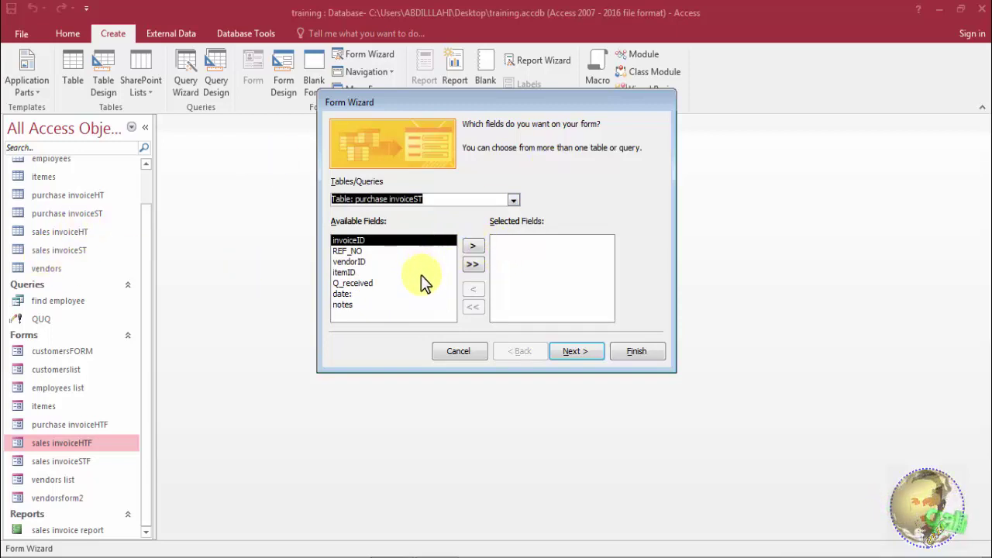
left_click(471, 265)
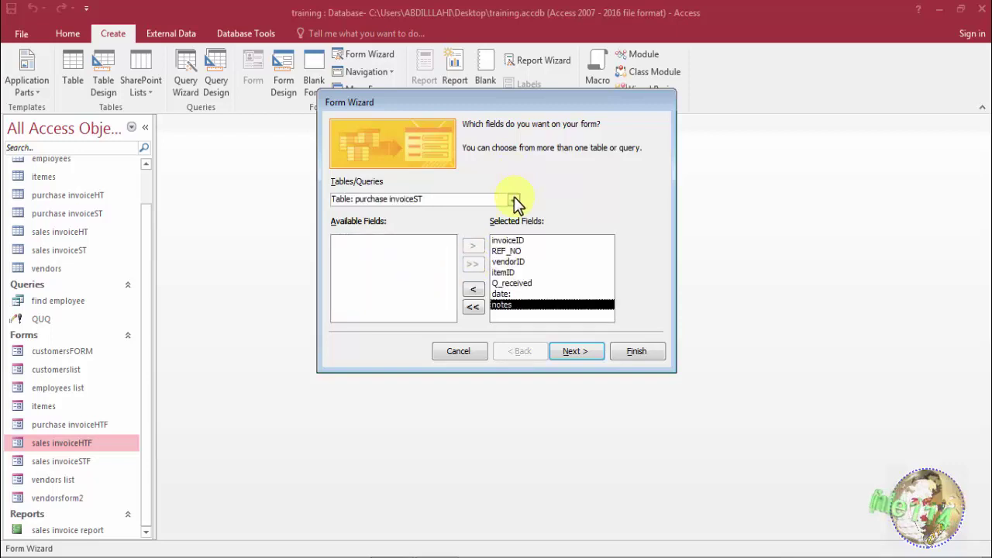
Insert description, cost and QAvailable from the itemes table directly after itemID in the form's selected fields.
left_click(506, 272)
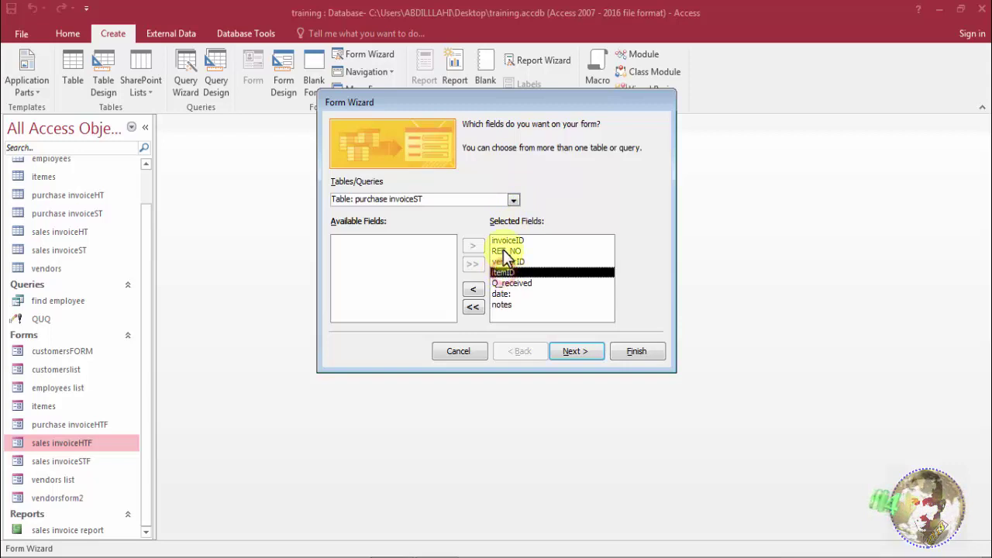
left_click(513, 199)
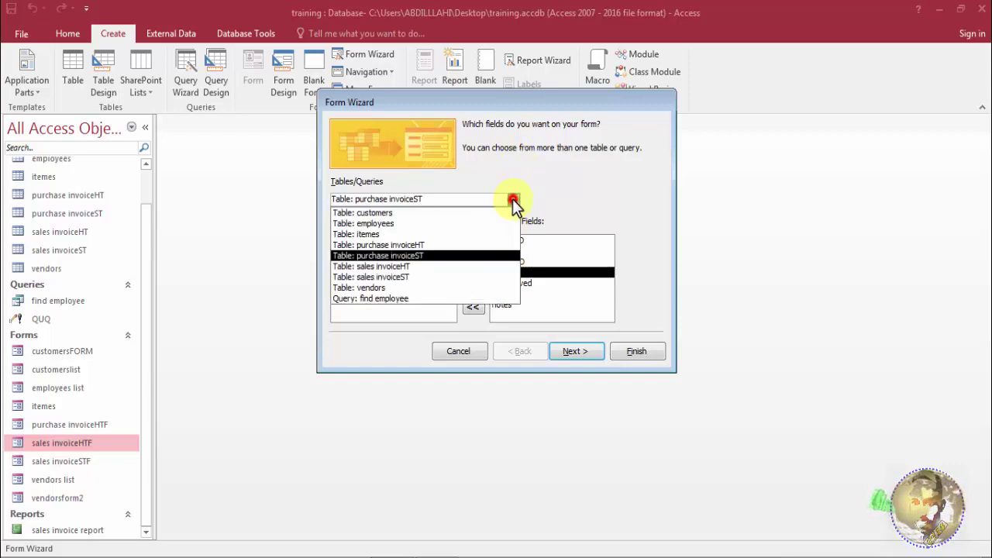
left_click(479, 233)
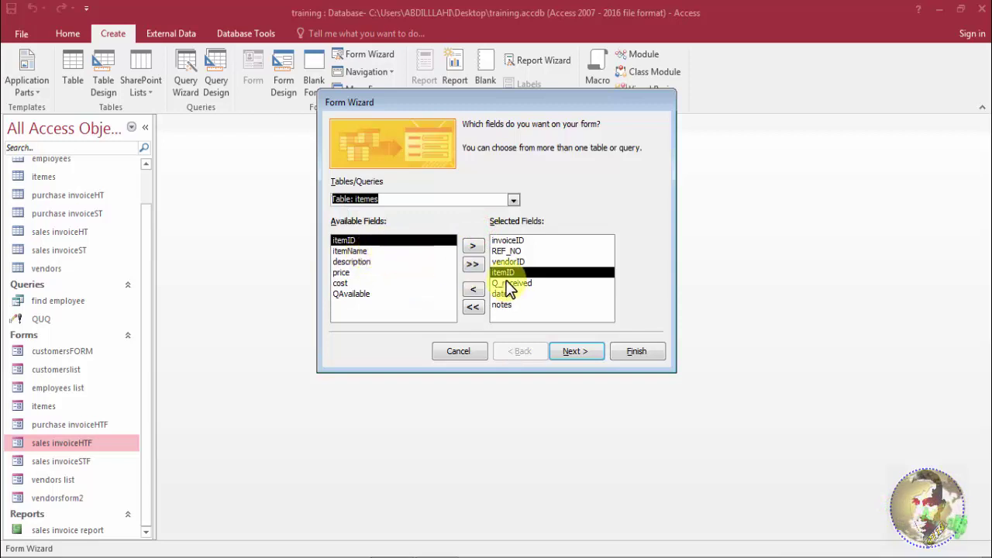
left_click(388, 261)
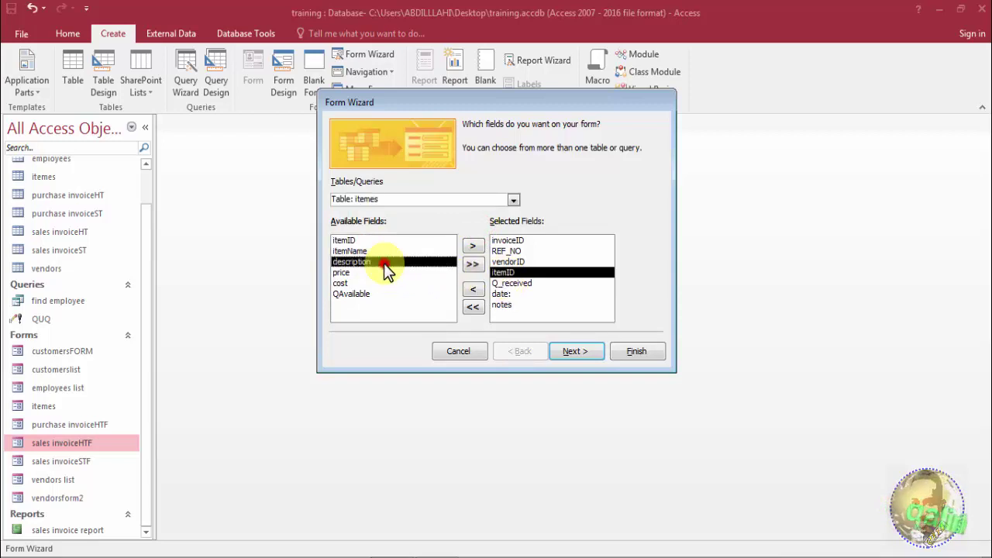
left_click(474, 249)
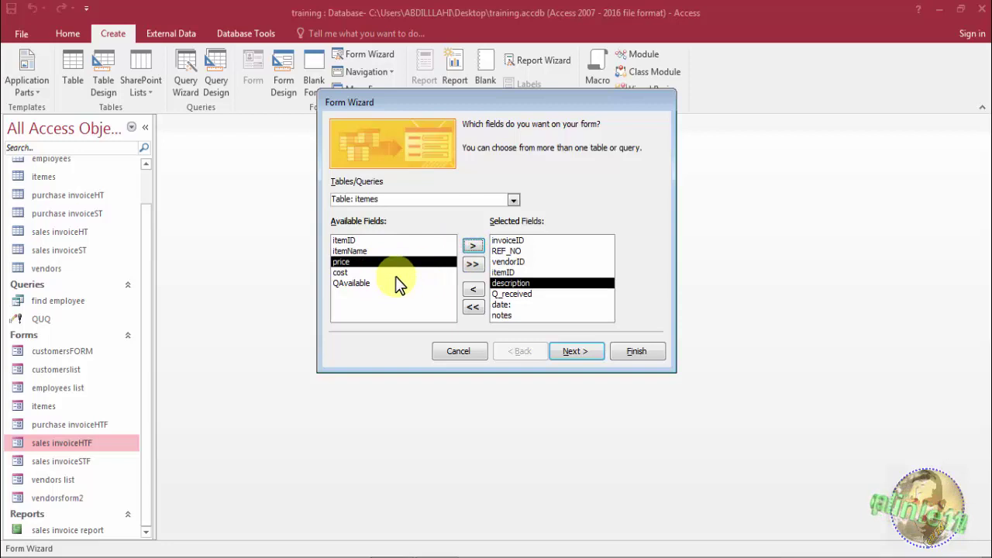
left_click(393, 272)
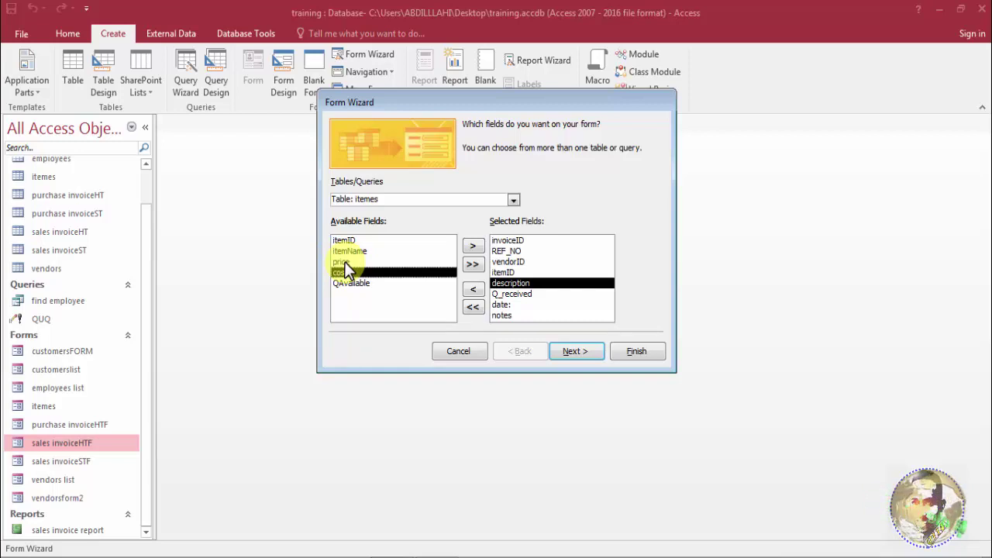
left_click(470, 248)
left_click(470, 248)
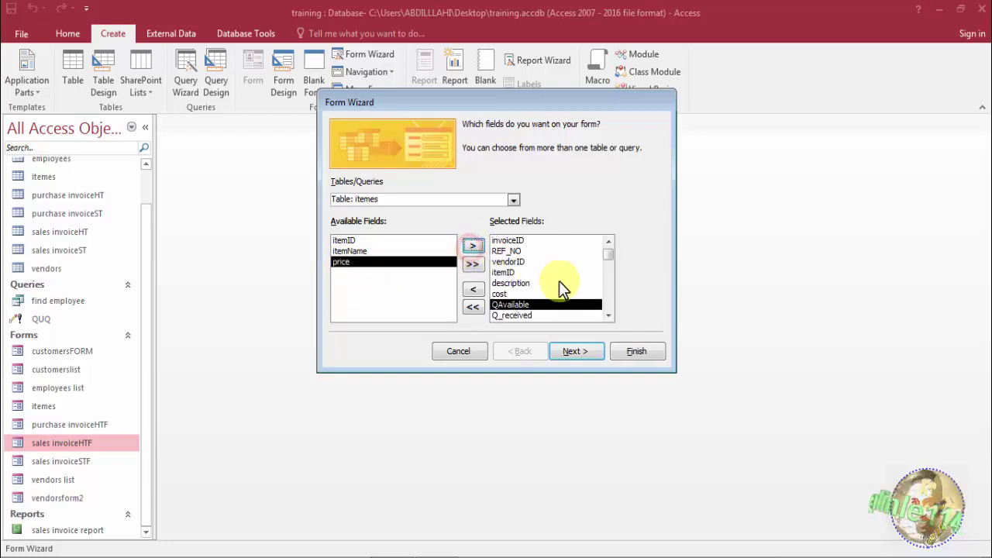
Keep the data viewed by purchase invoiceST and choose the Datasheet layout for the form.
left_click(586, 355)
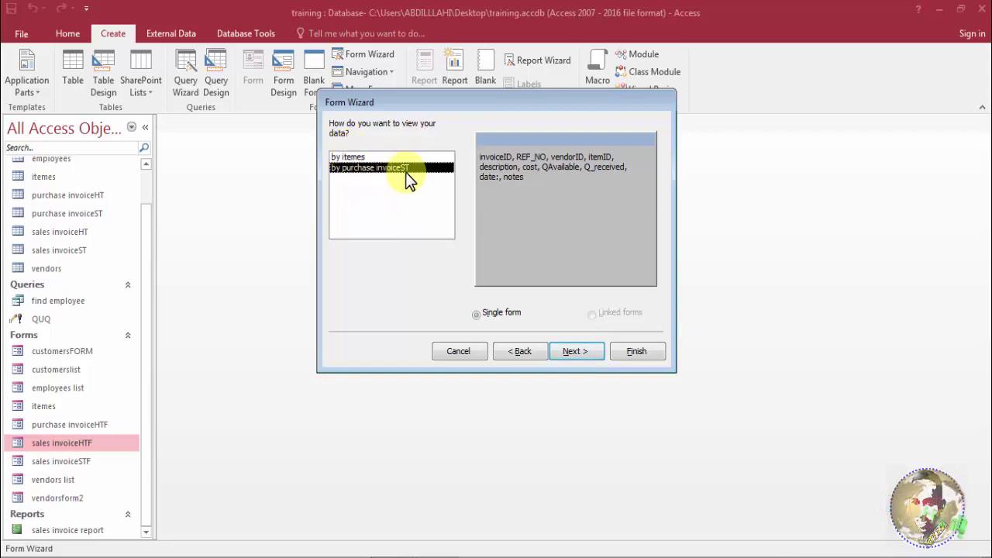
left_click(581, 354)
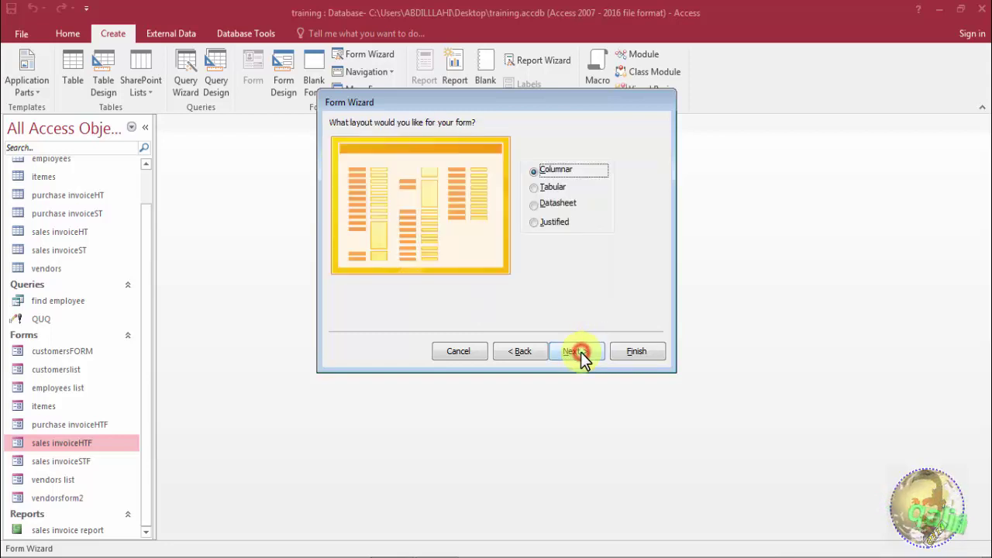
left_click(534, 205)
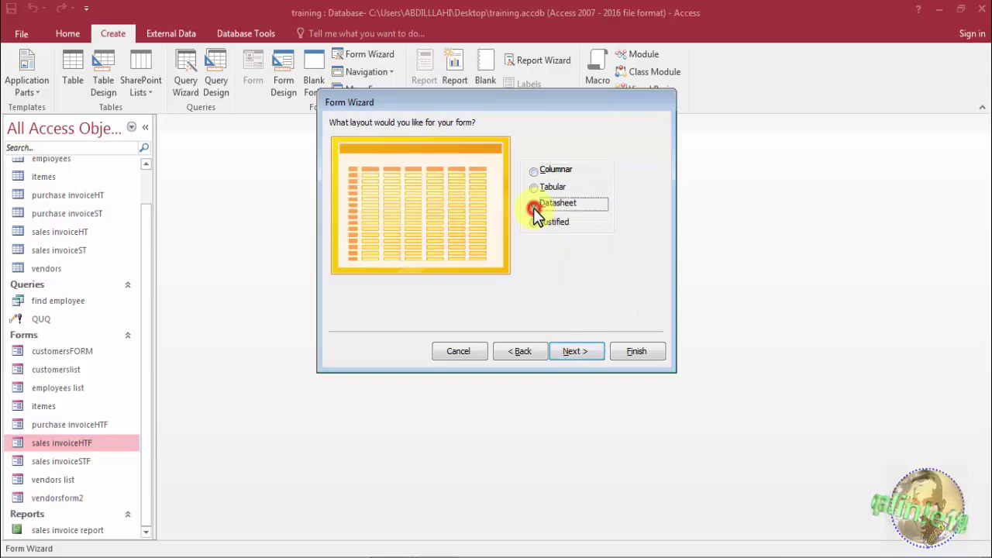
left_click(578, 353)
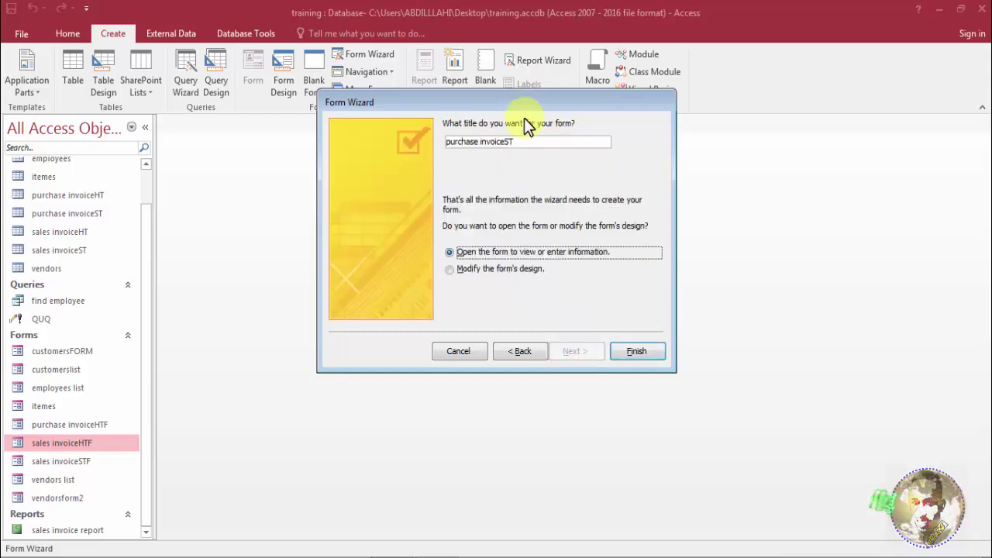
Title the form purchase invoiceSTF, finish the wizard and close the resulting datasheet form.
left_click(525, 141)
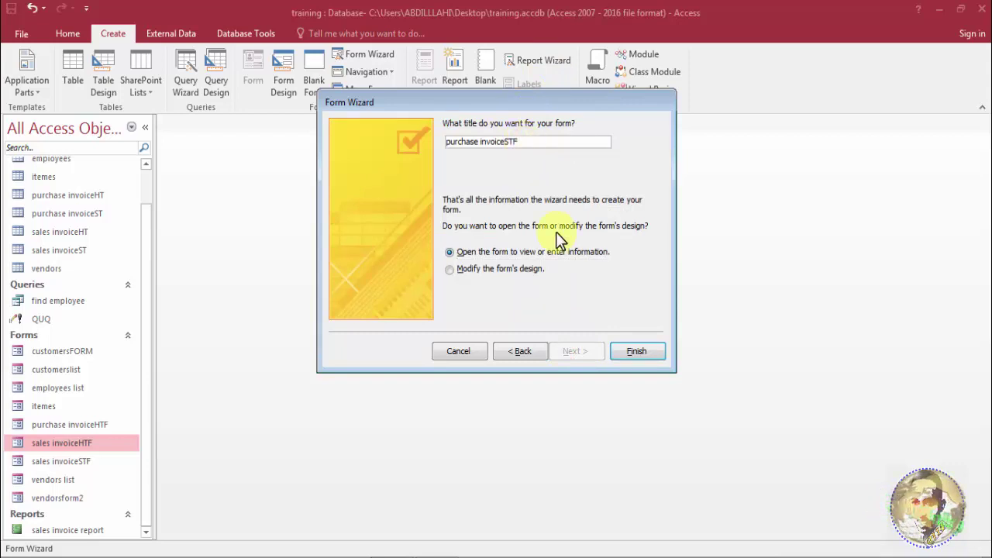
left_click(636, 351)
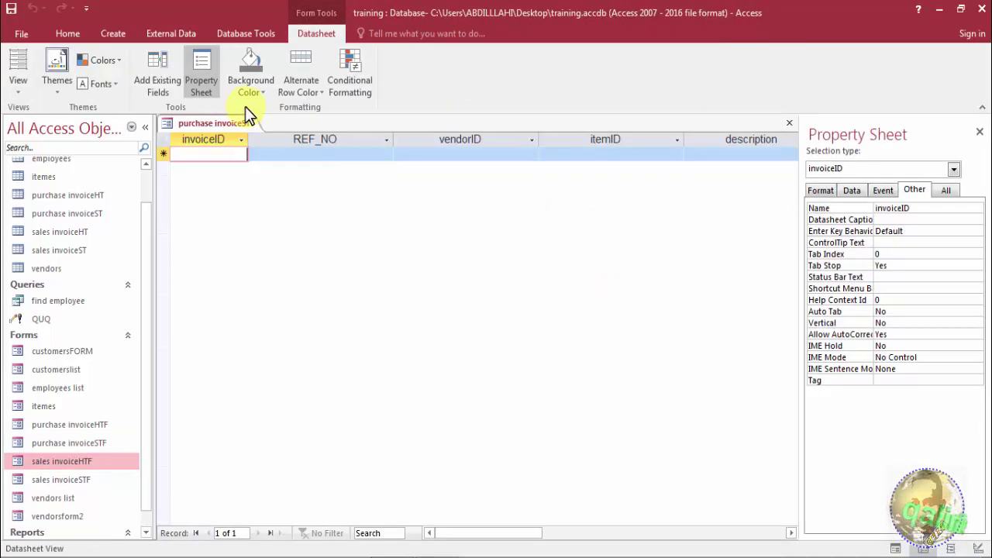
right_click(229, 122)
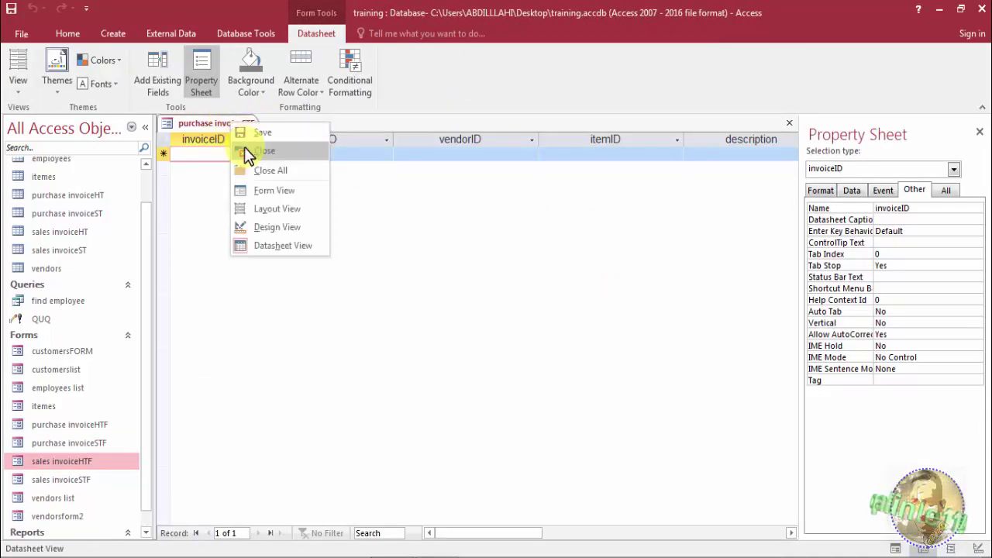
left_click(247, 150)
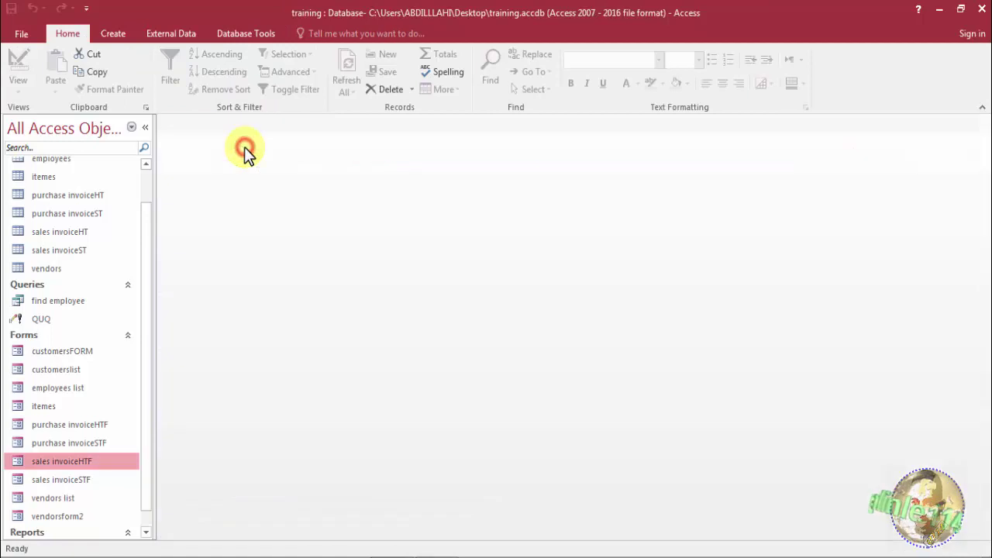
Open the purchase invoiceHTF form in Design View and extend its Detail section downward past the 10 cm mark.
left_click(126, 428)
right_click(126, 431)
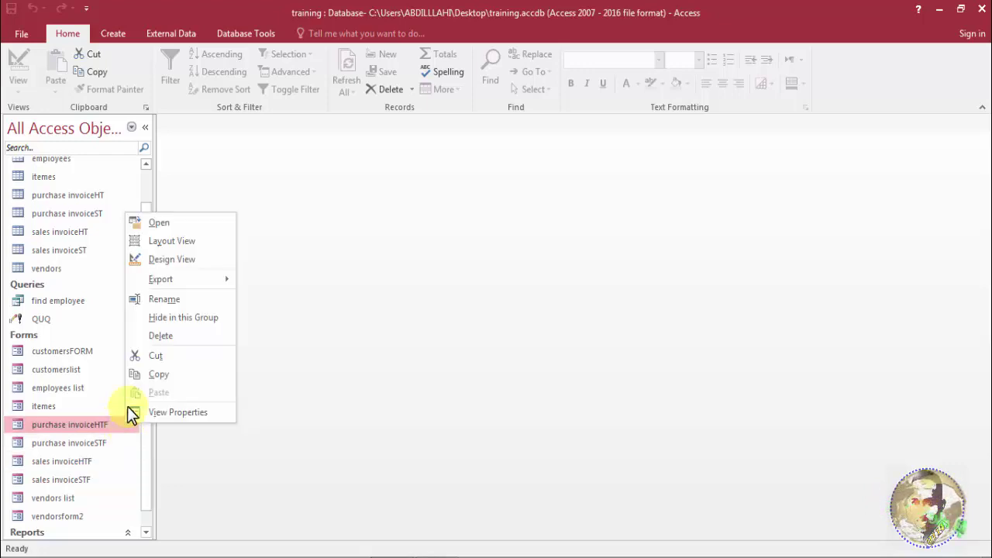
left_click(172, 265)
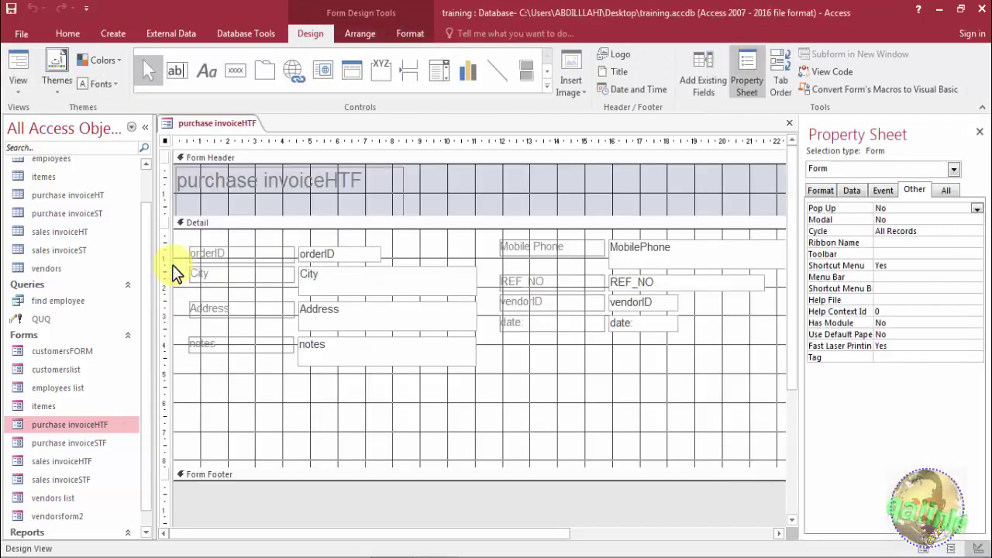
left_click_drag(666, 467, 665, 535)
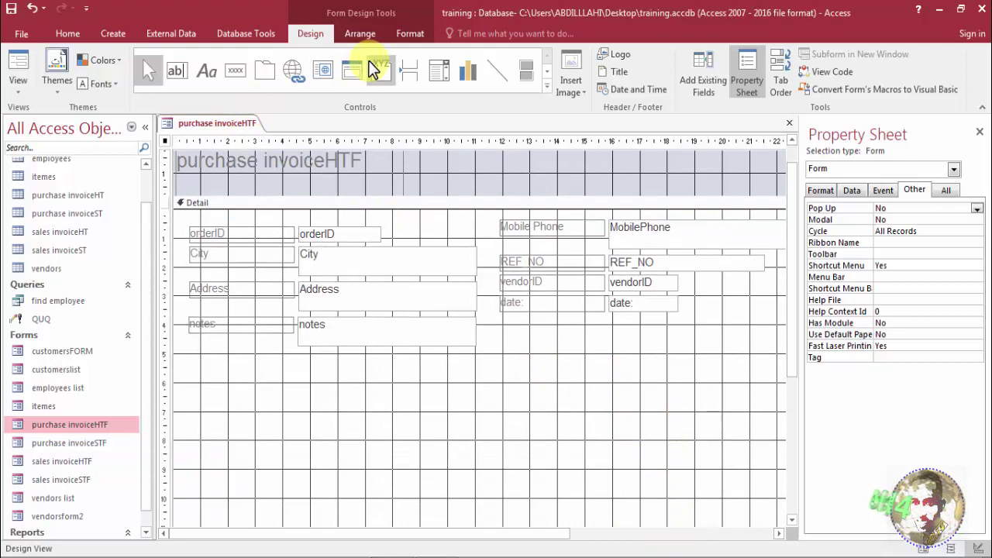
Draw a subform about 20 by 6 cm below the notes field, based on the existing form purchase invoiceSTF.
left_click(546, 76)
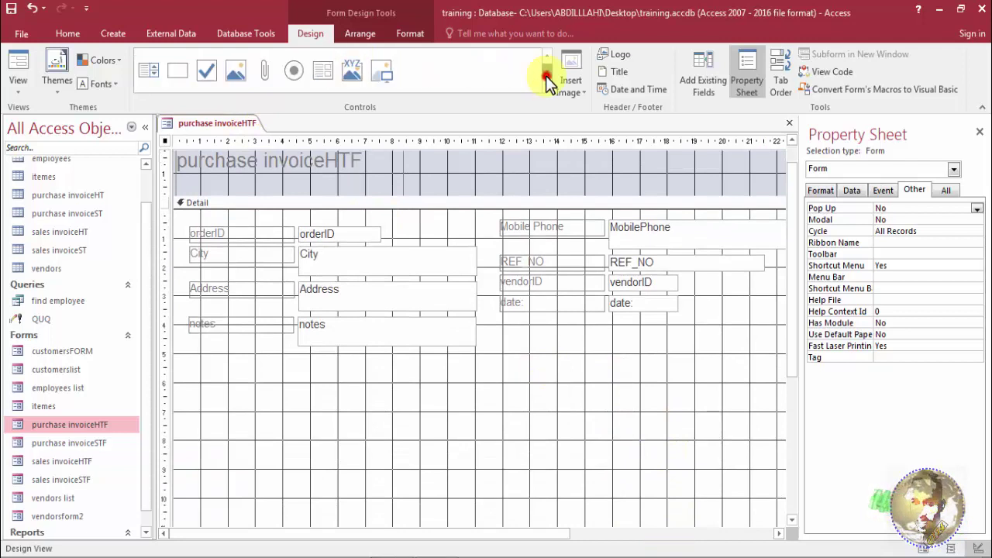
left_click(323, 70)
left_click_drag(186, 354, 731, 527)
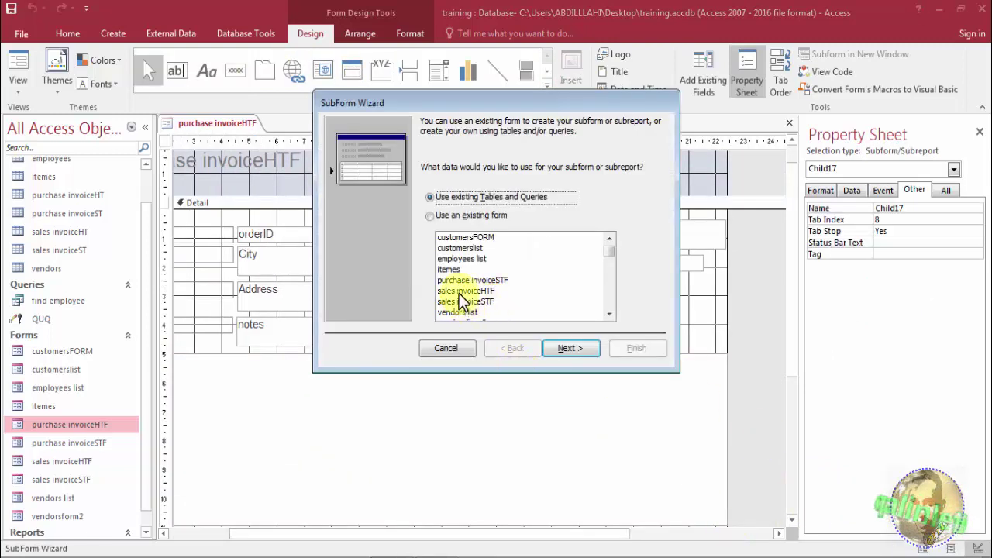
left_click(487, 281)
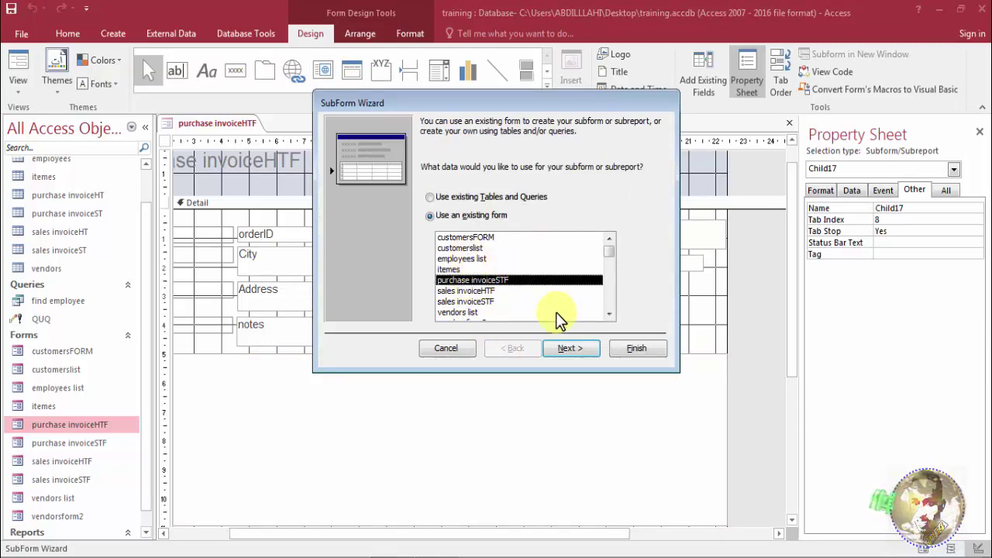
left_click(583, 351)
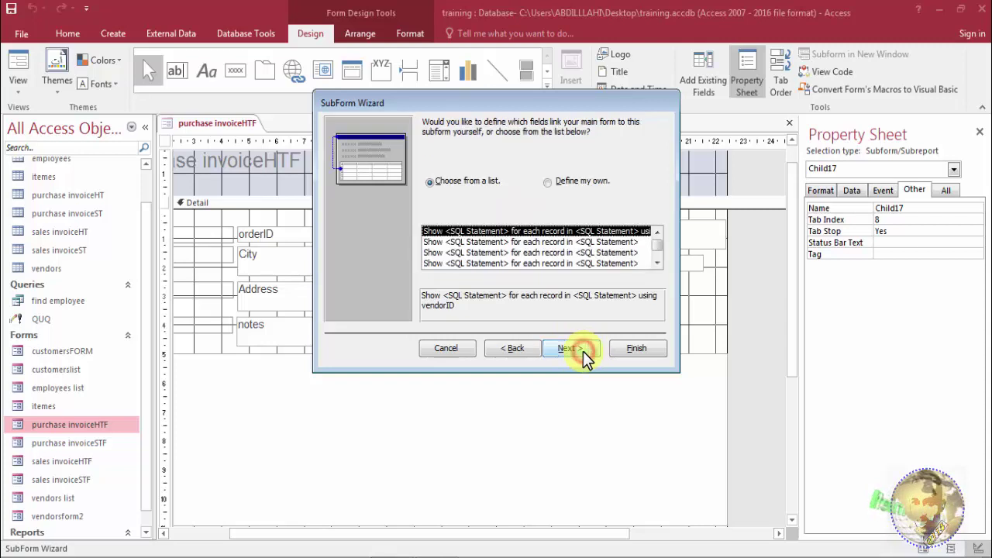
Define custom subform links, matching orderID in the main form to invoiceID in the subform.
left_click(549, 183)
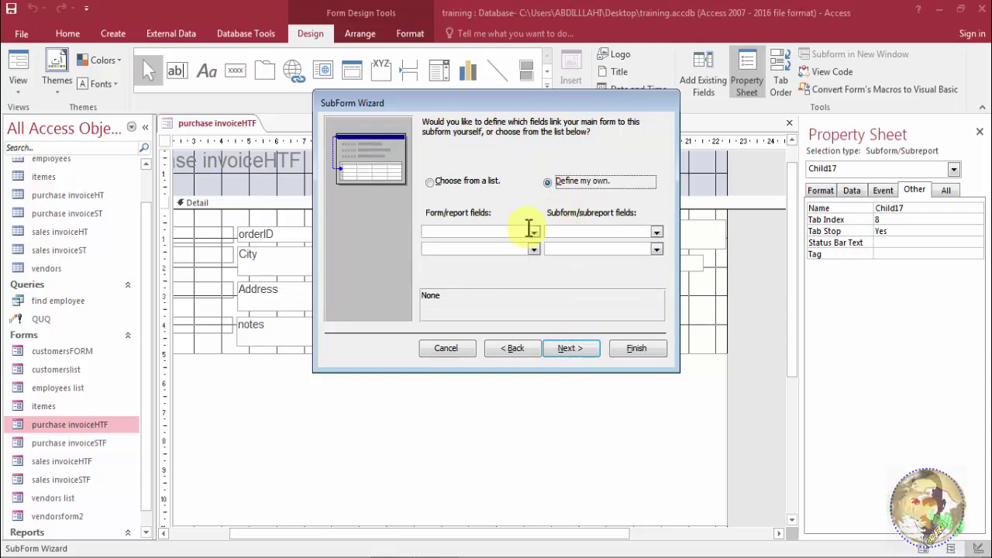
left_click(533, 232)
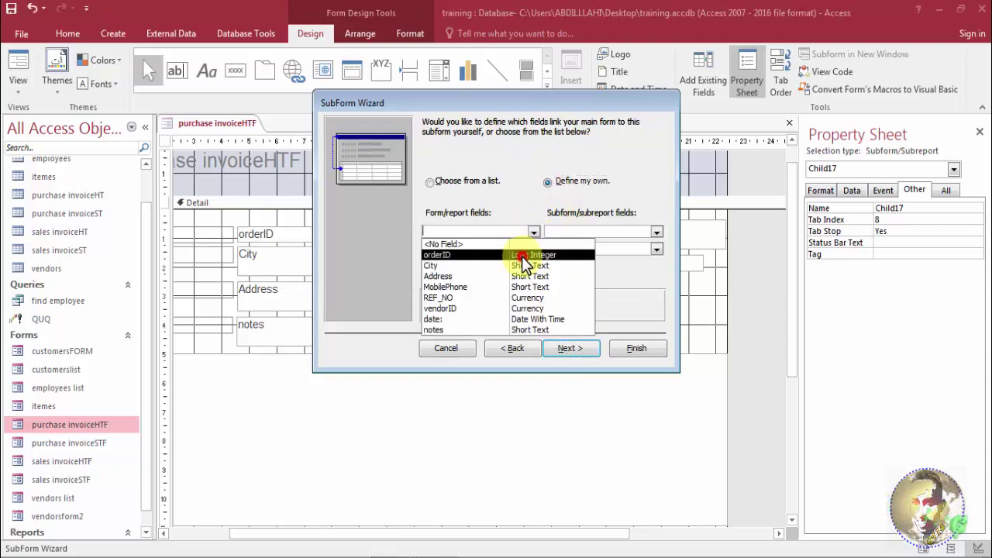
left_click(523, 256)
left_click(653, 230)
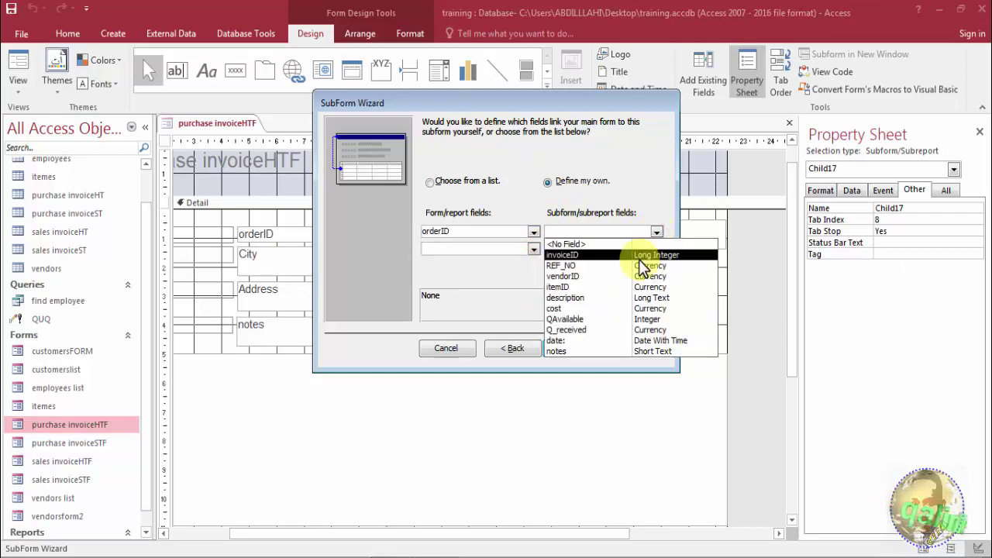
left_click(640, 256)
left_click(534, 249)
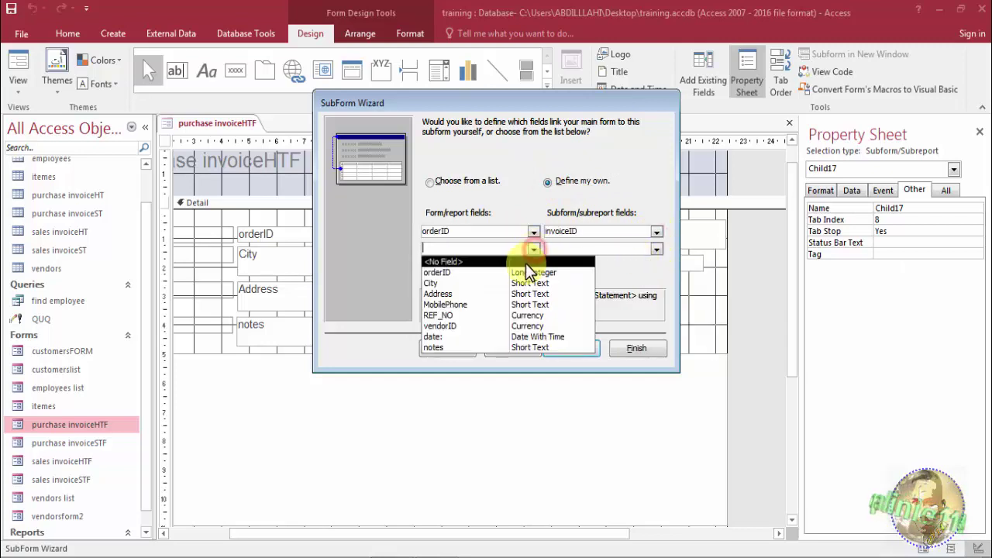
left_click(519, 283)
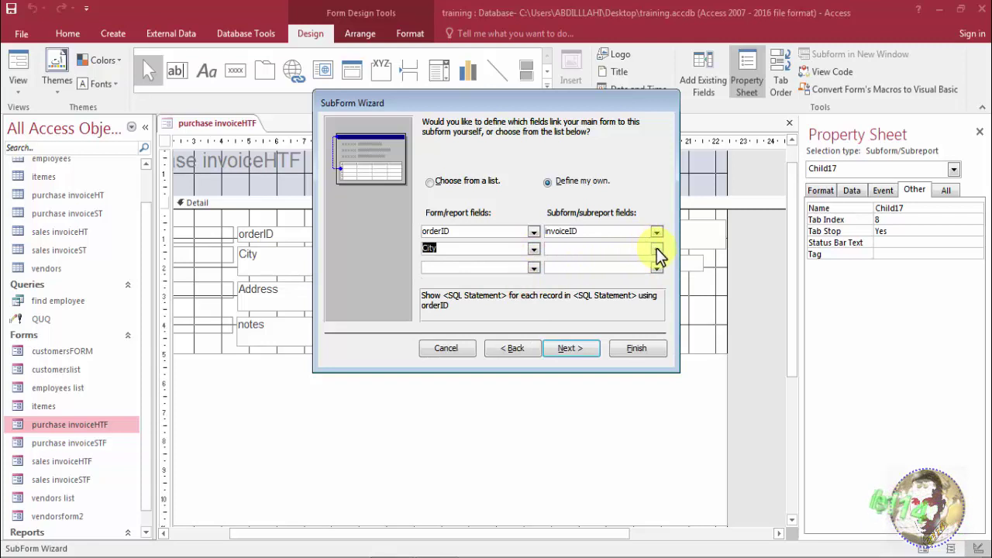
left_click(657, 248)
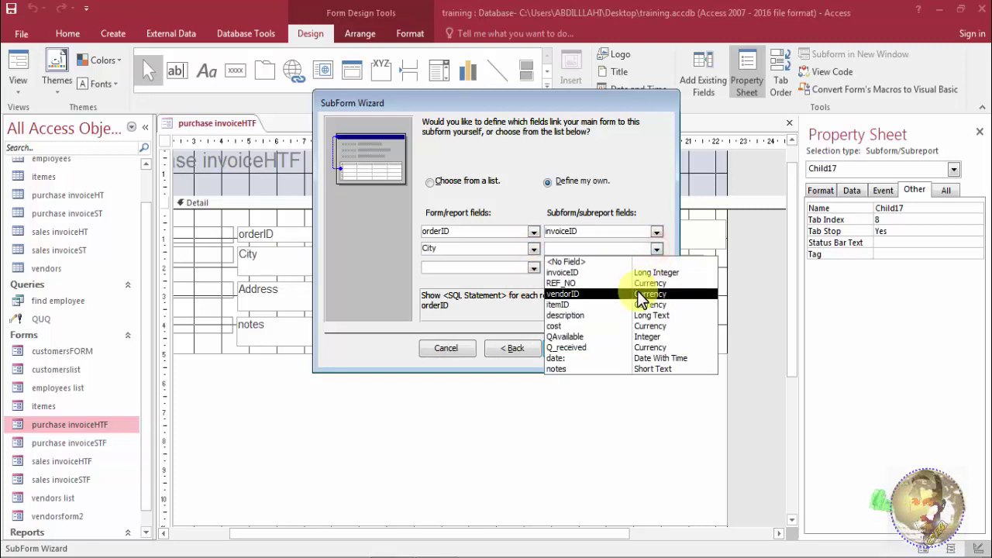
Set the second subform link to vendorID with vendorID, and the third to REF_NO with REF_NO.
left_click(534, 250)
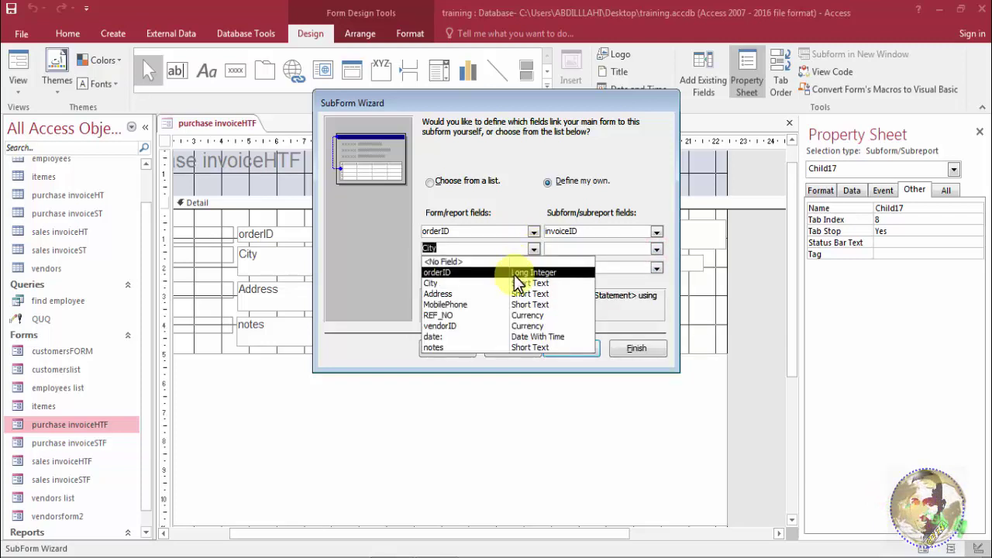
left_click(502, 324)
left_click(655, 249)
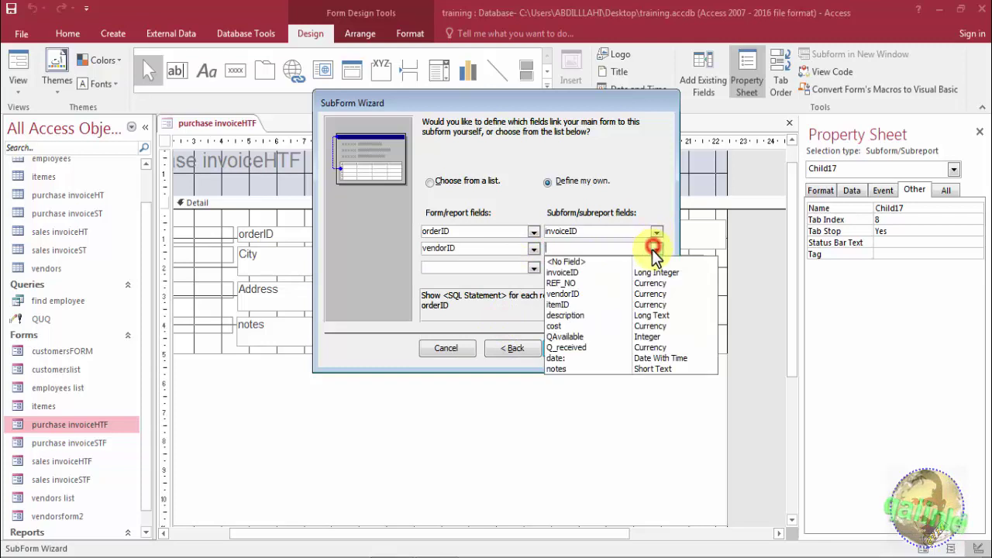
left_click(637, 294)
left_click(534, 268)
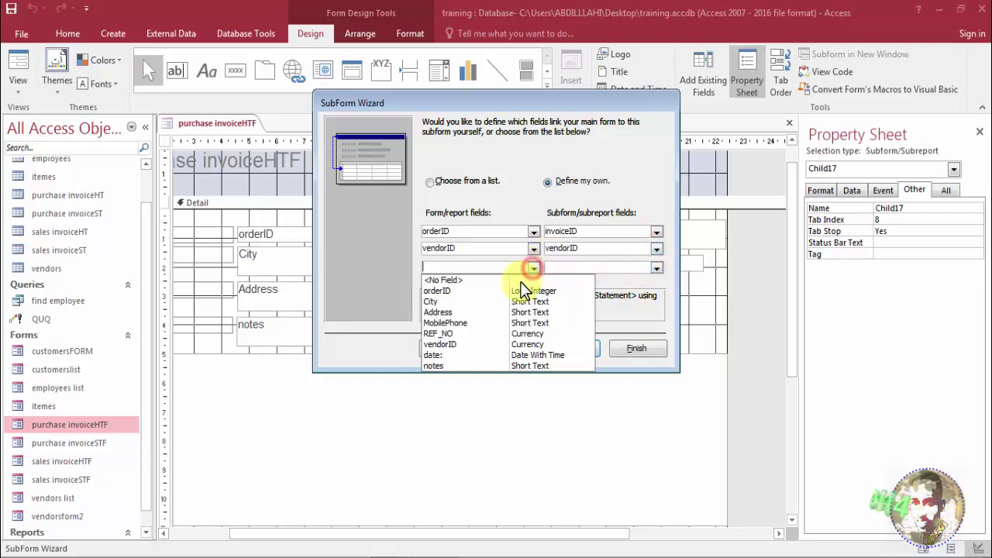
left_click(508, 333)
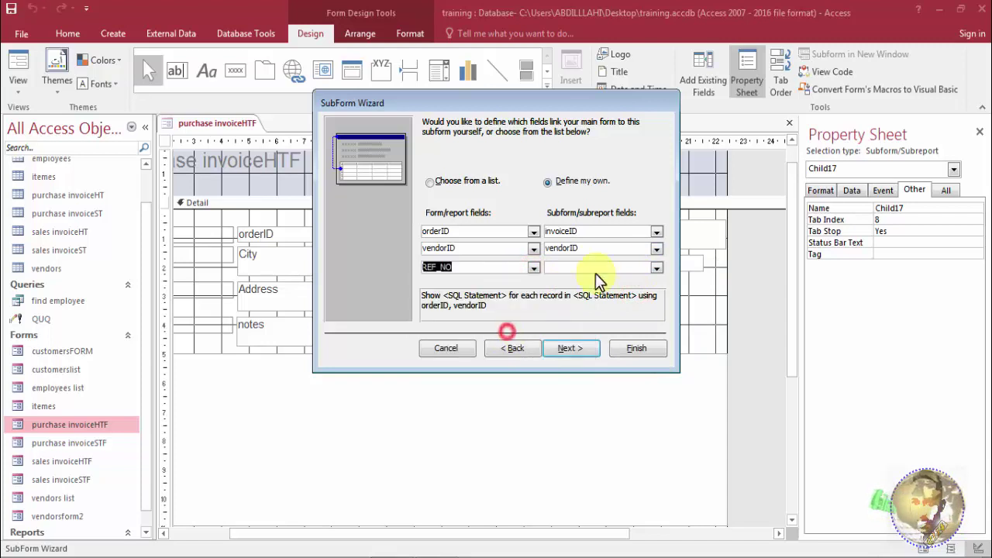
left_click(656, 267)
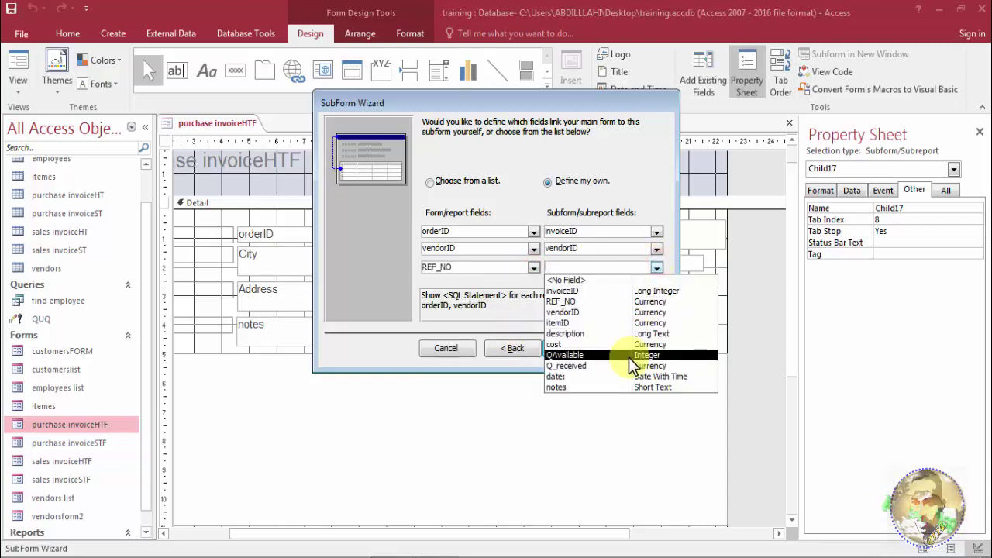
left_click(618, 304)
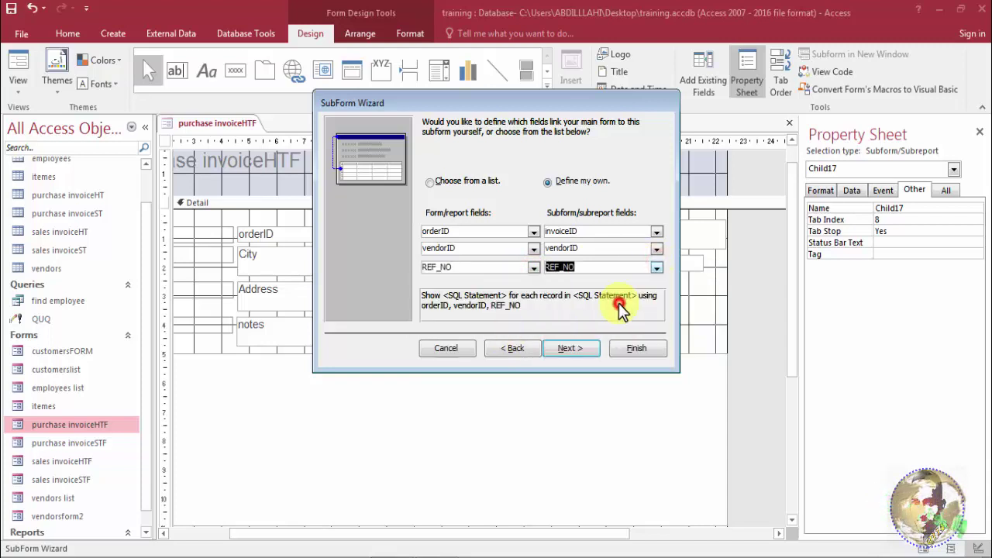
Finish the wizard keeping the subform name purchase invoiceSTF, and widen the subform to about 21 cm.
left_click(533, 267)
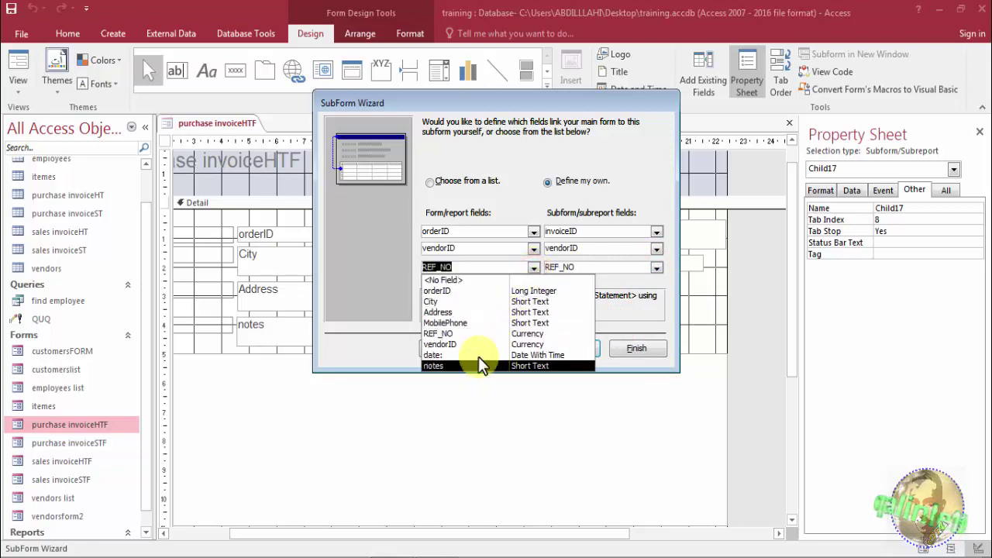
left_click(623, 281)
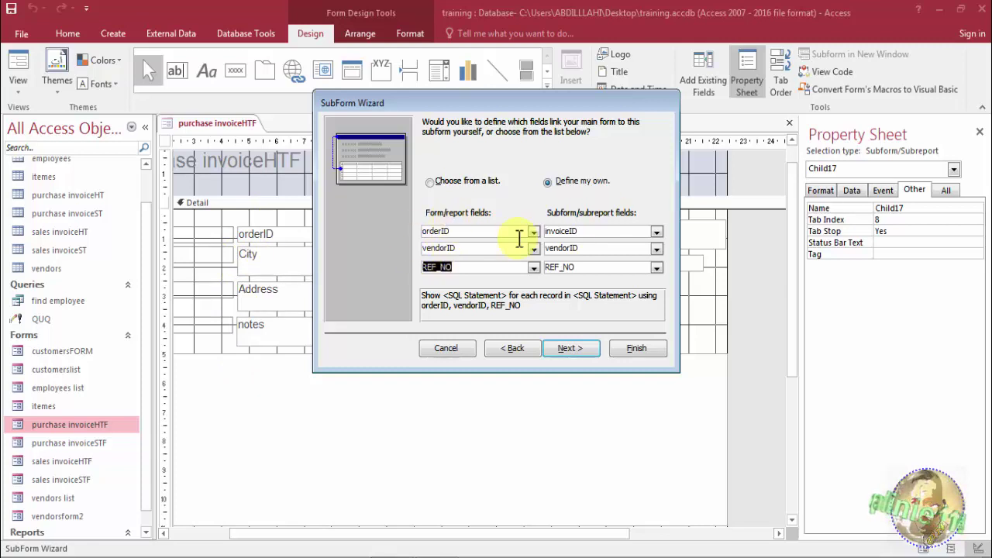
left_click(567, 347)
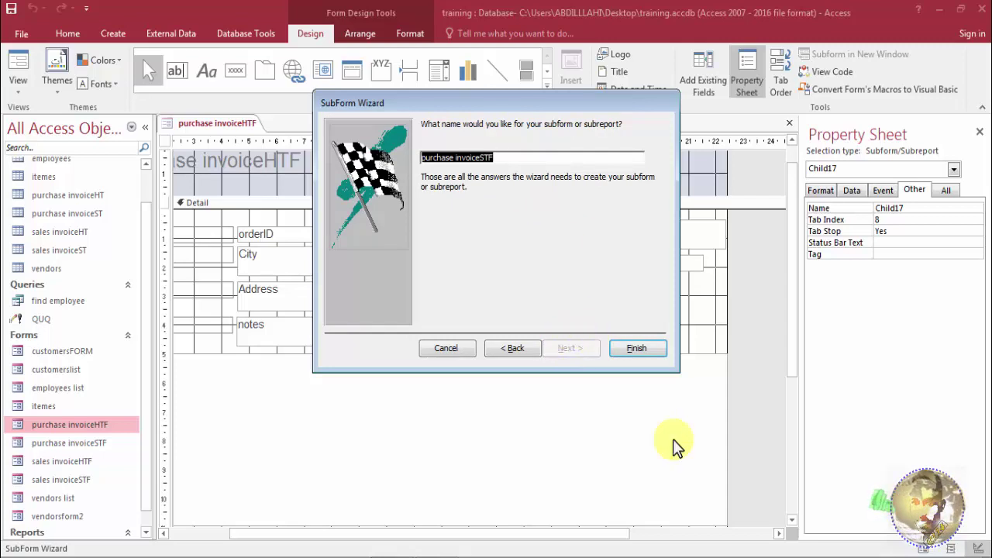
left_click(632, 350)
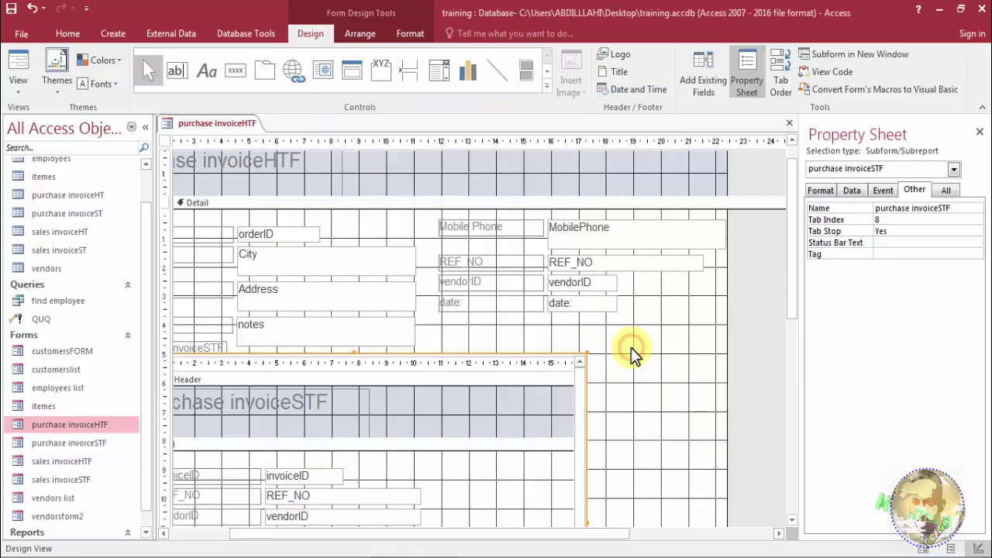
left_click_drag(587, 520, 704, 483)
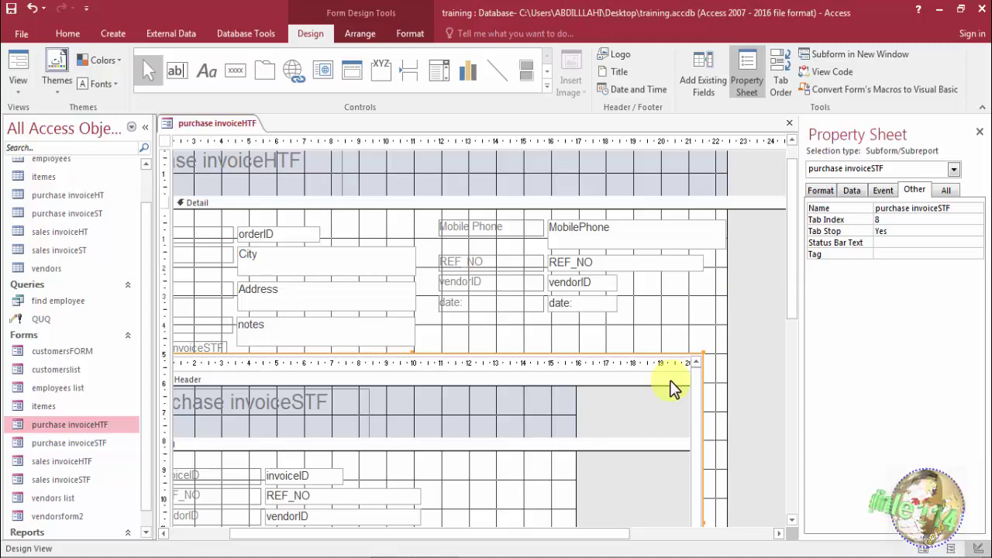
Extend the subform's master link fields to orderID;vendorID;REF_NO;date:;notes.
left_click(883, 190)
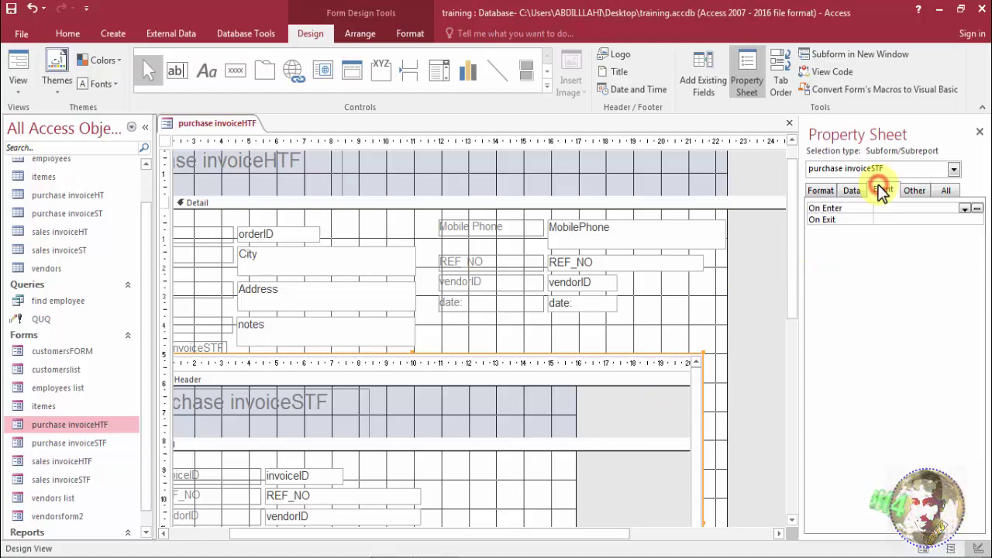
left_click(852, 190)
left_click_drag(873, 220, 807, 223)
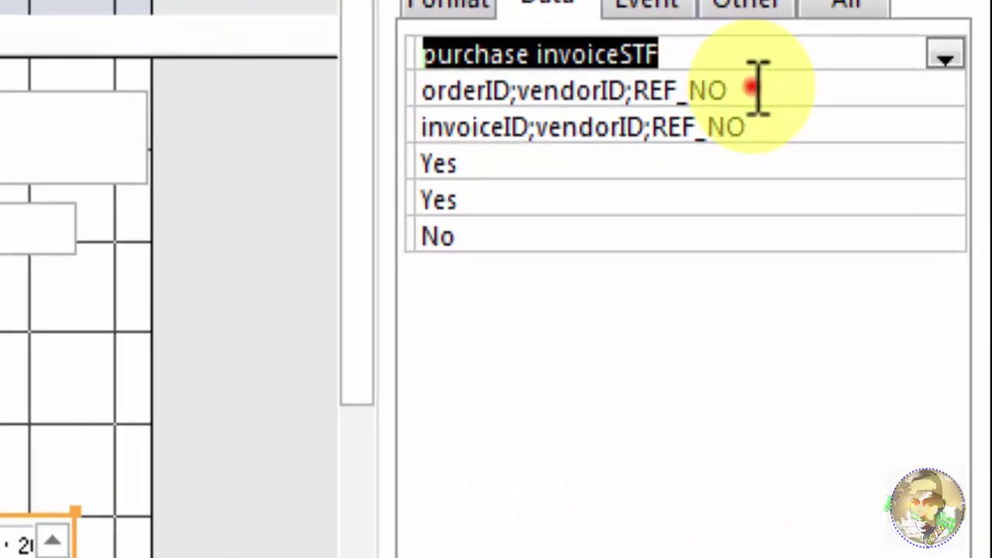
left_click(758, 87)
type(";vendorID;REF_NO")
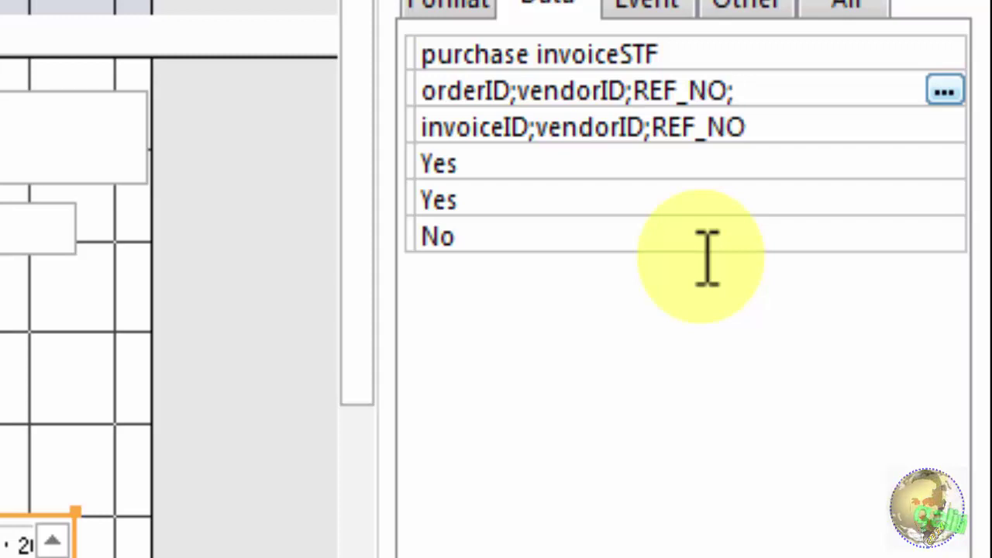
type("date:;notes")
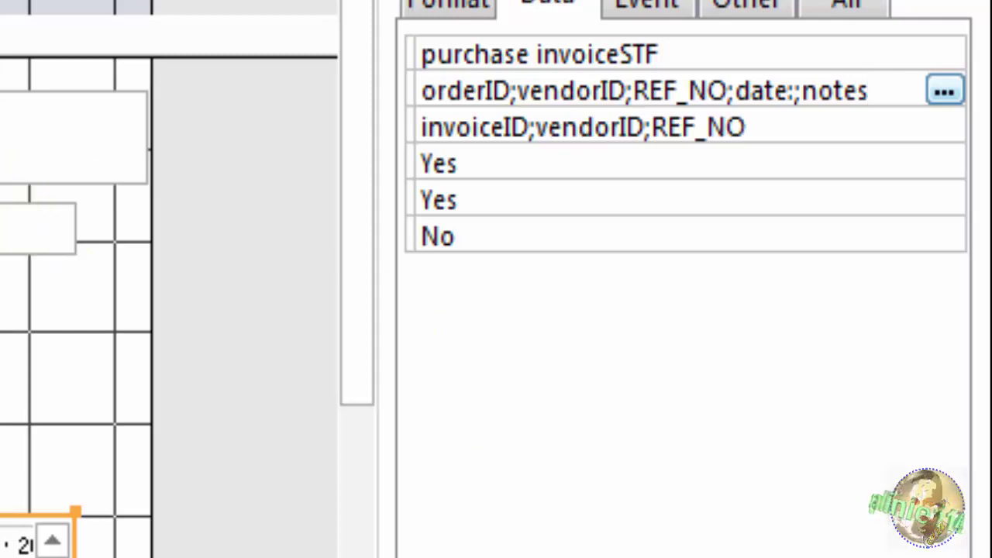
Extend the subform's child link fields to invoiceID;vendorID;REF_NO;date:;notes and save the form.
left_click_drag(891, 89, 733, 90)
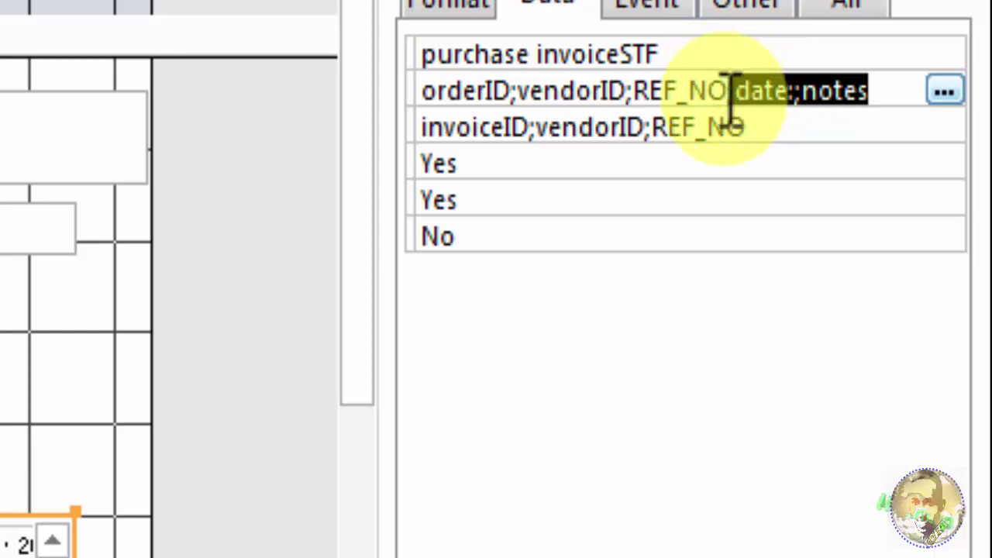
left_click(775, 132)
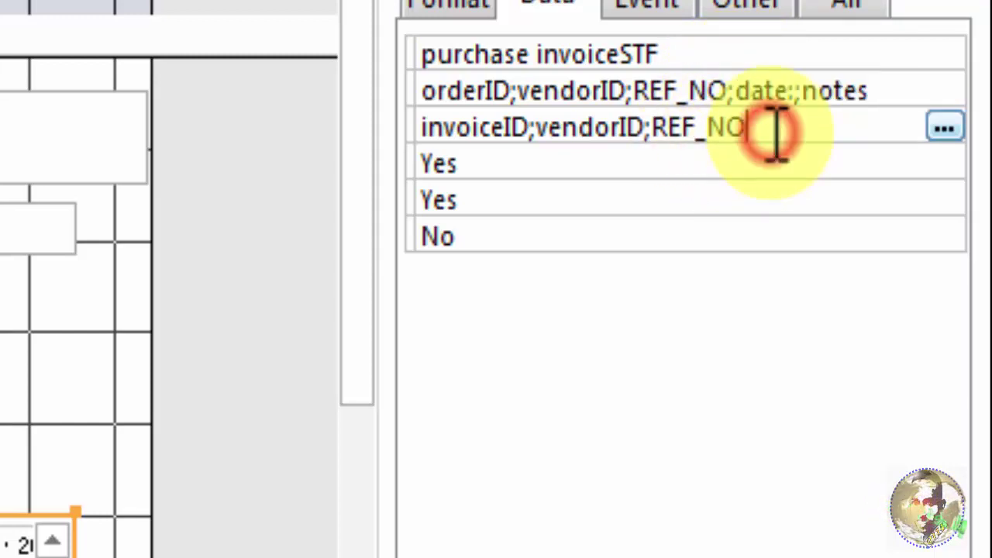
type(";")
type("date:;notes")
left_click(768, 173)
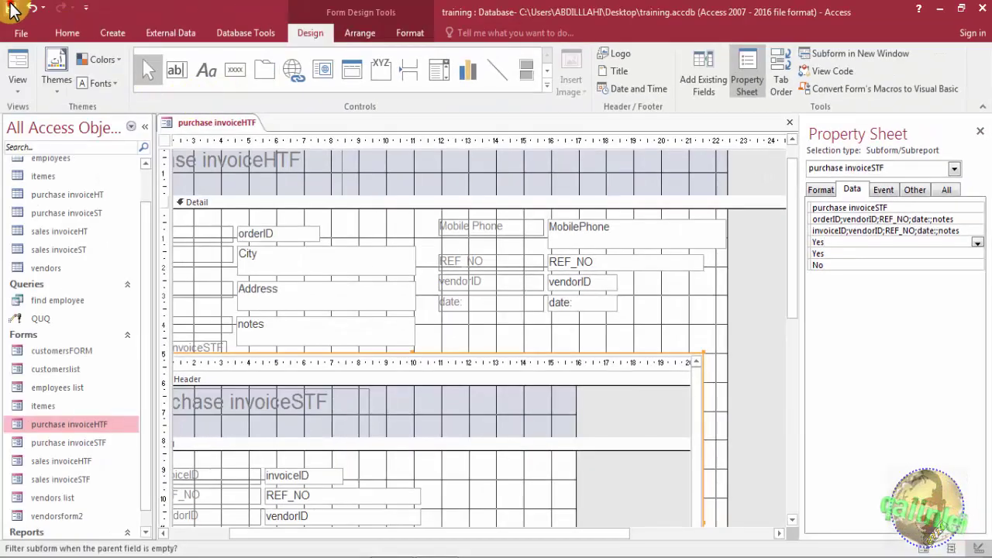
Show purchase invoiceHTF in Form View and fit all subform datasheet columns to their contents.
right_click(172, 126)
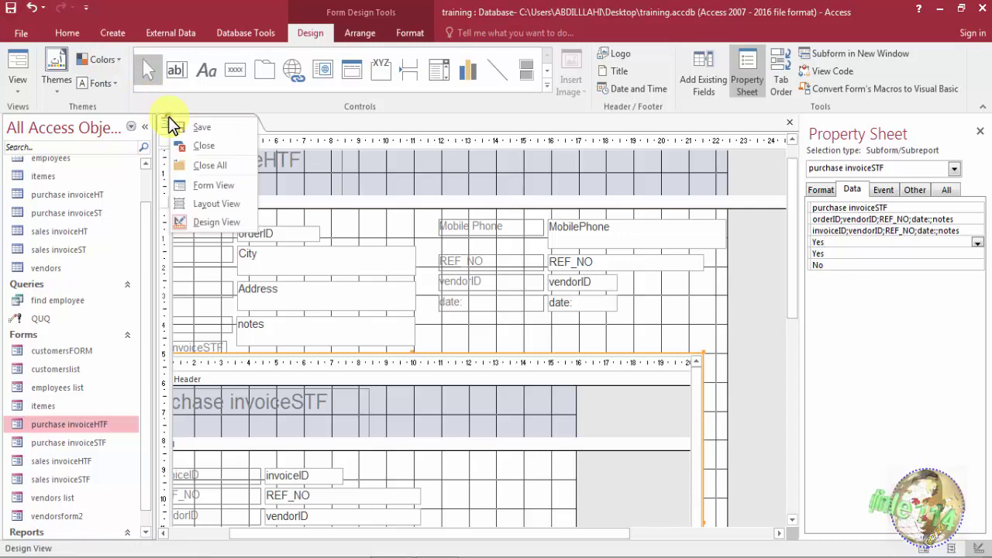
left_click(201, 187)
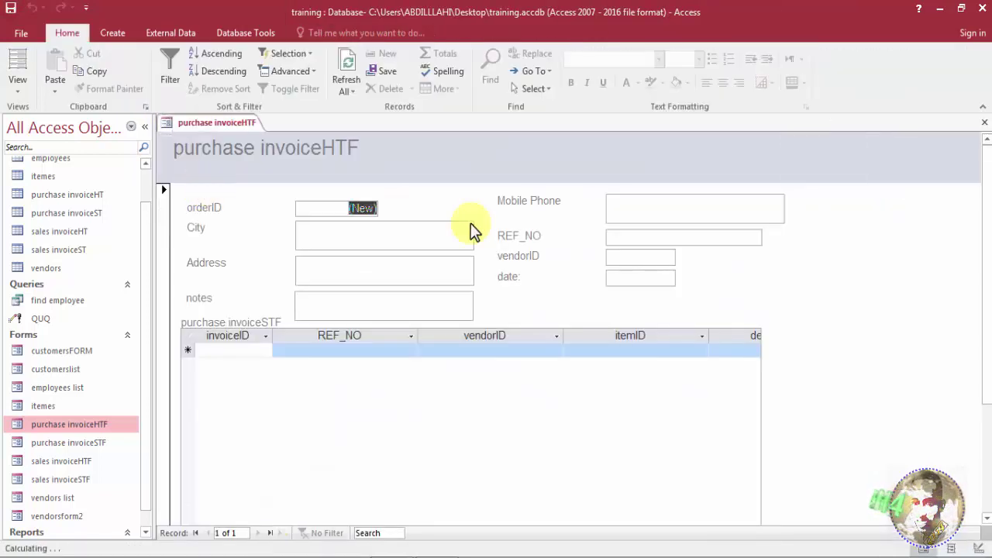
left_click(188, 340)
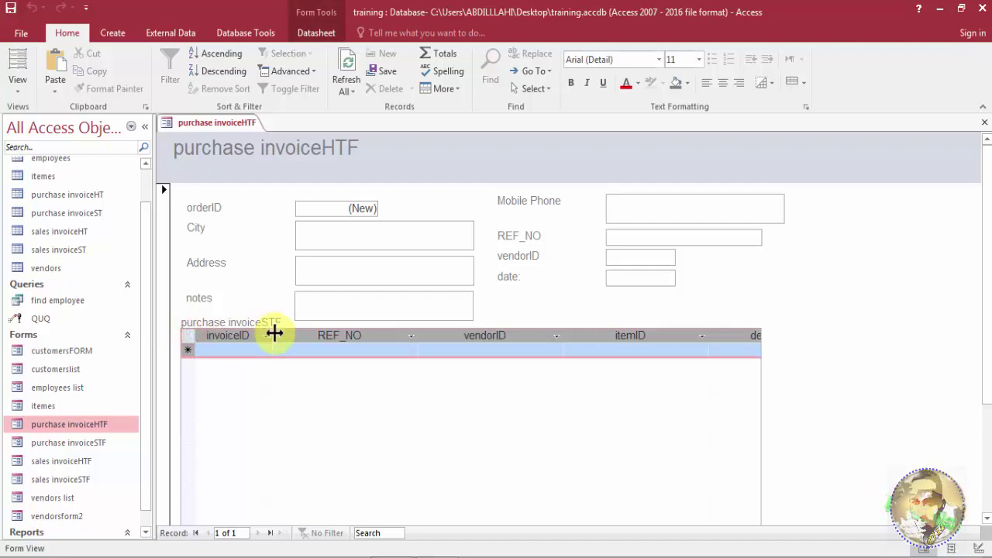
double_click(276, 333)
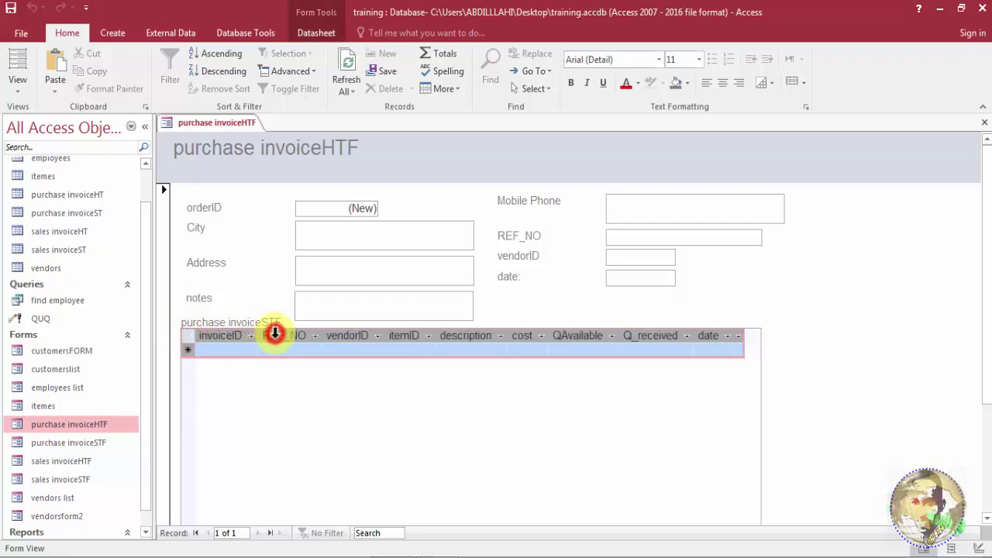
Return the form to Design View and delete the purchase invoiceSTF label above the subform.
right_click(190, 126)
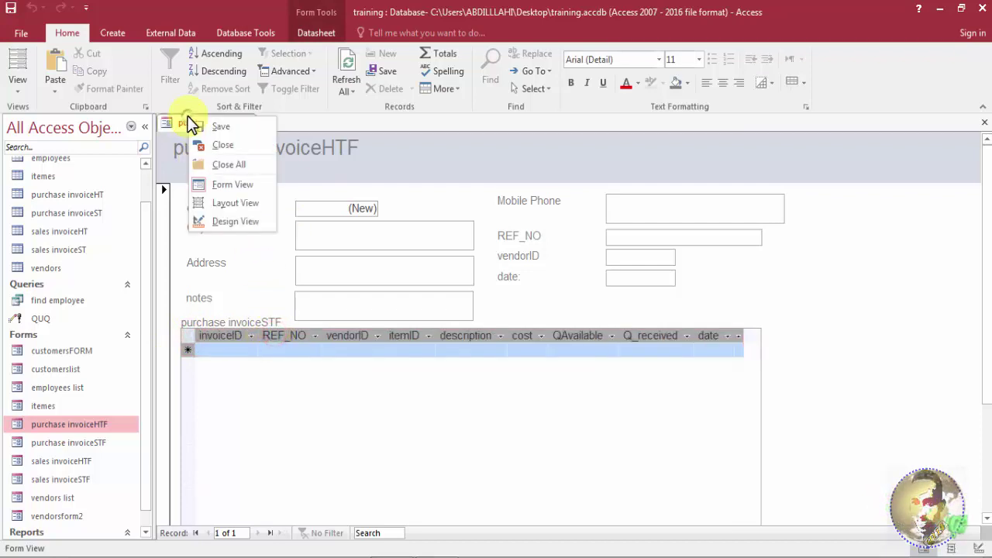
left_click(224, 222)
left_click_drag(792, 289, 790, 368)
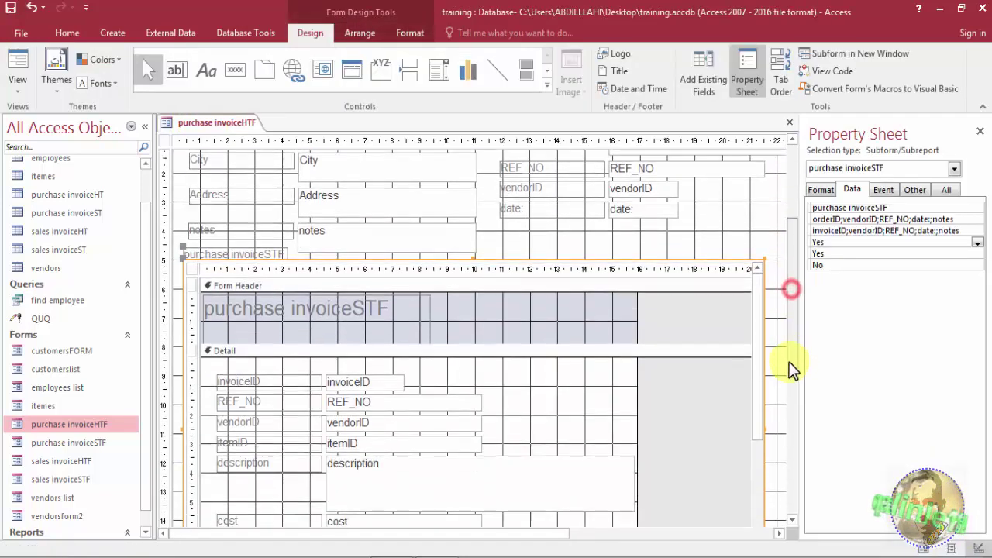
scroll(663, 270, "down", 3)
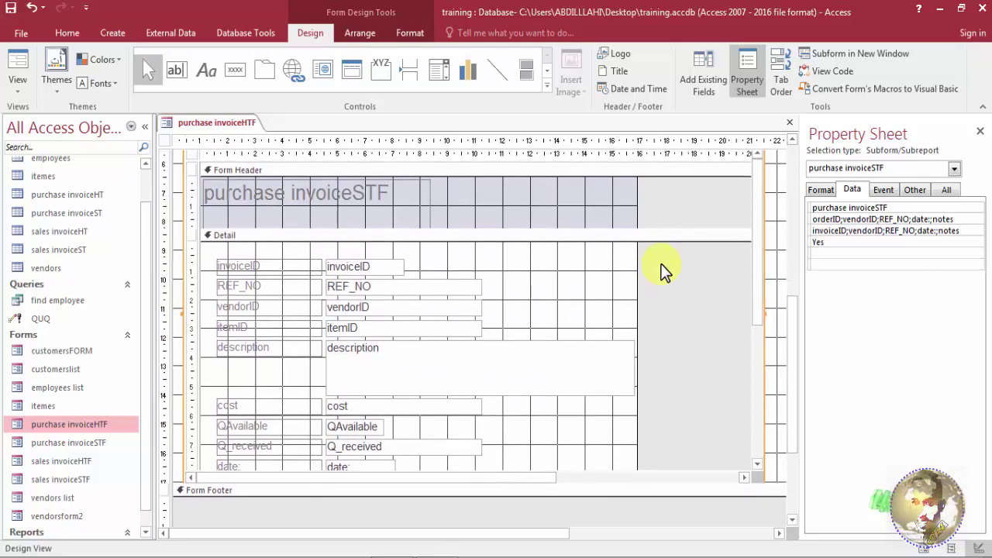
left_click_drag(792, 325, 793, 256)
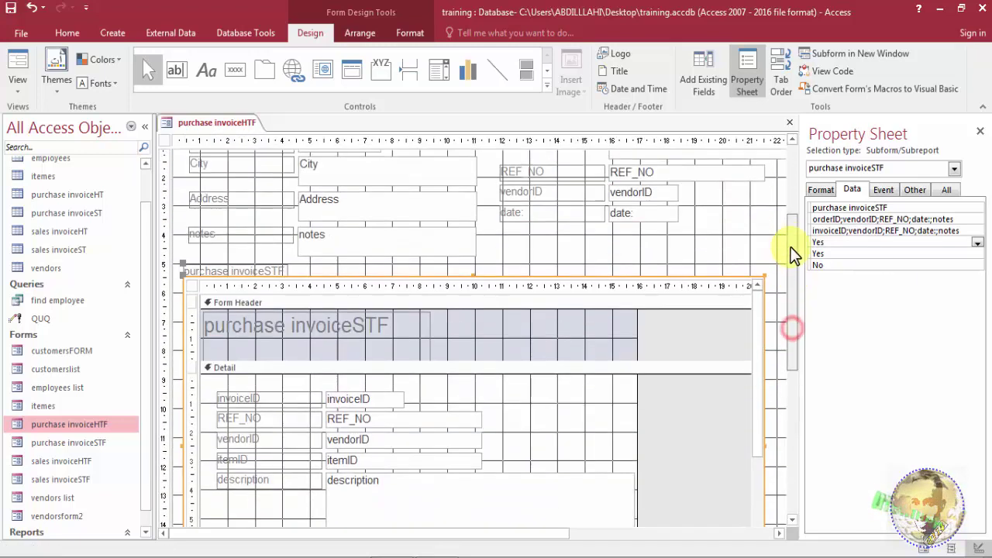
left_click(242, 268)
key("Delete")
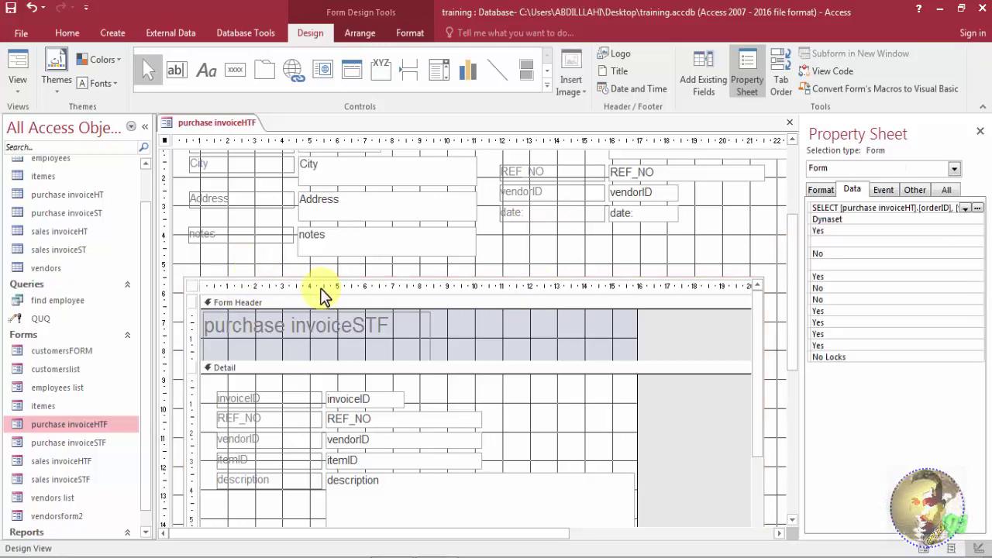
Delete the title label inside the subform's Form Header and collapse that header section completely.
left_click(349, 324)
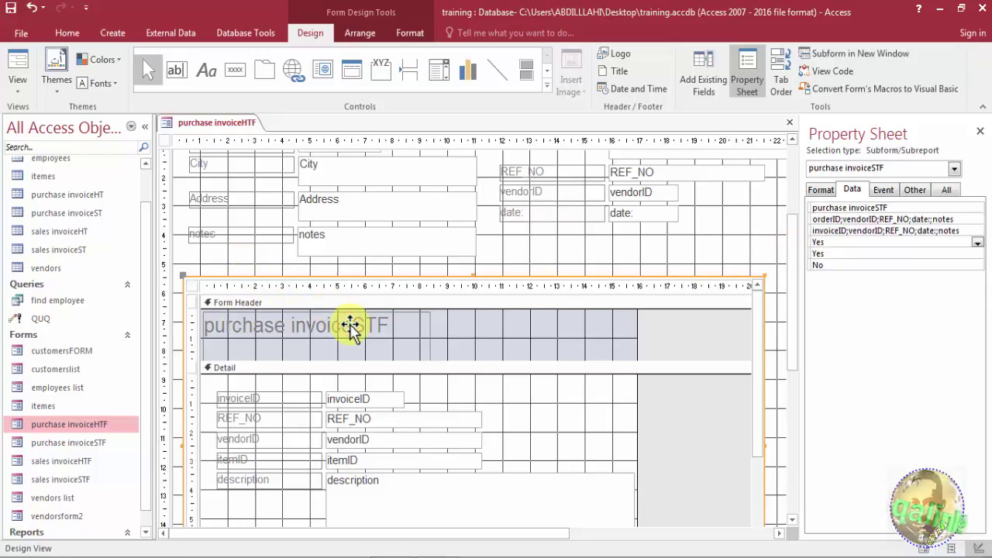
left_click(343, 325)
key("Delete")
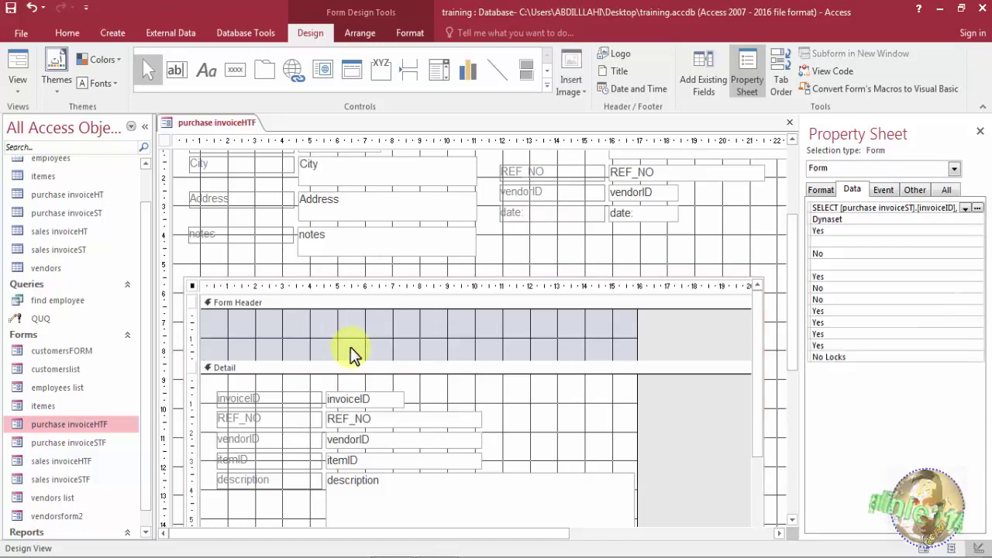
left_click_drag(358, 361, 354, 284)
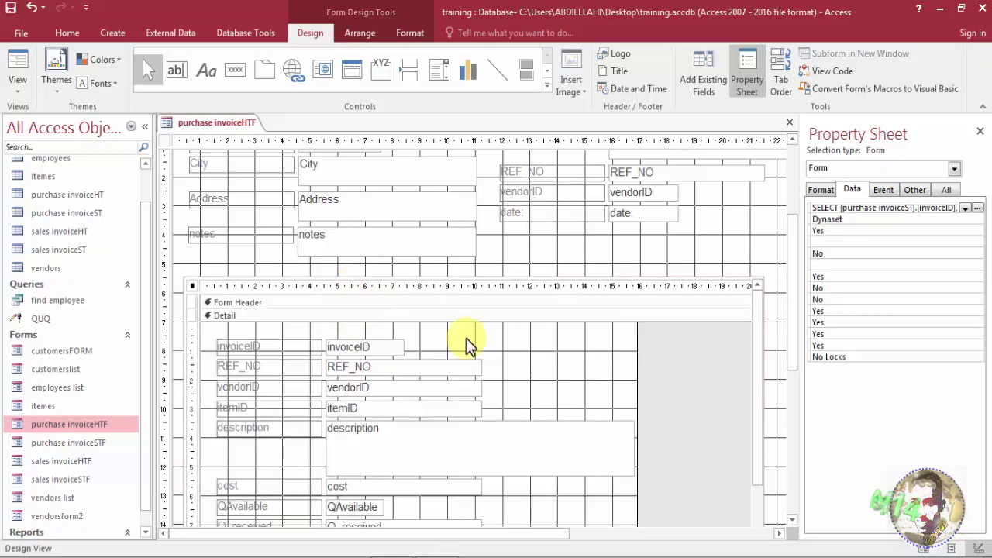
left_click(362, 347)
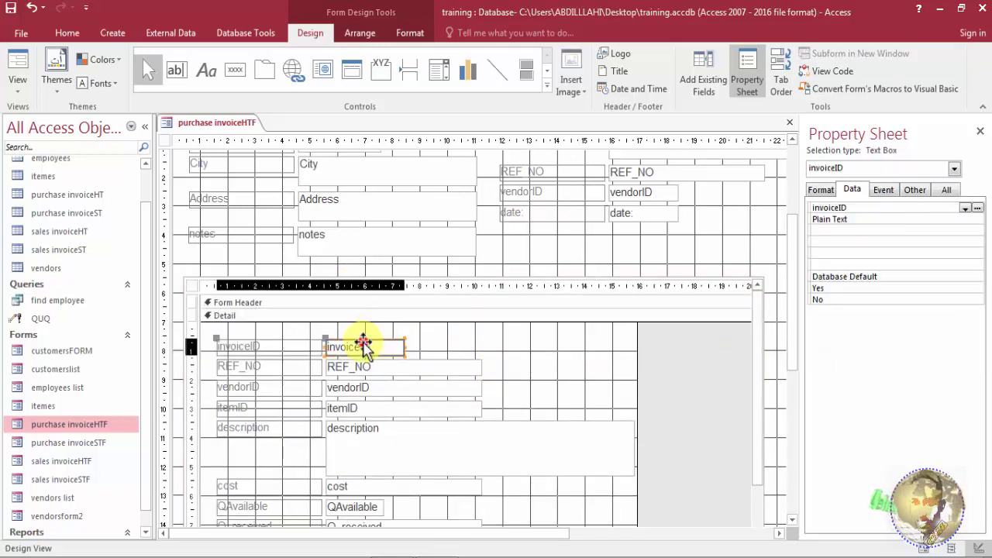
left_click(410, 366, "shift")
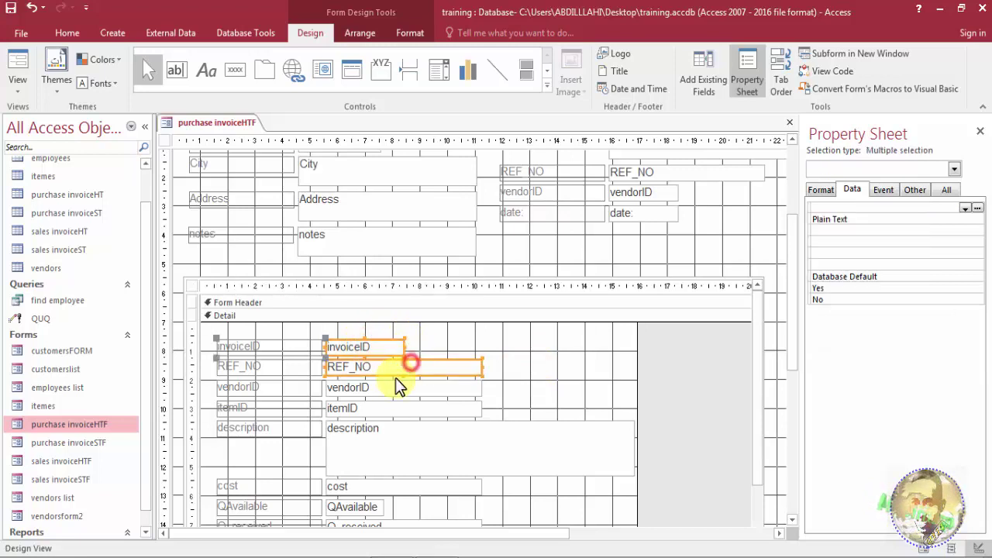
left_click(387, 385, "shift")
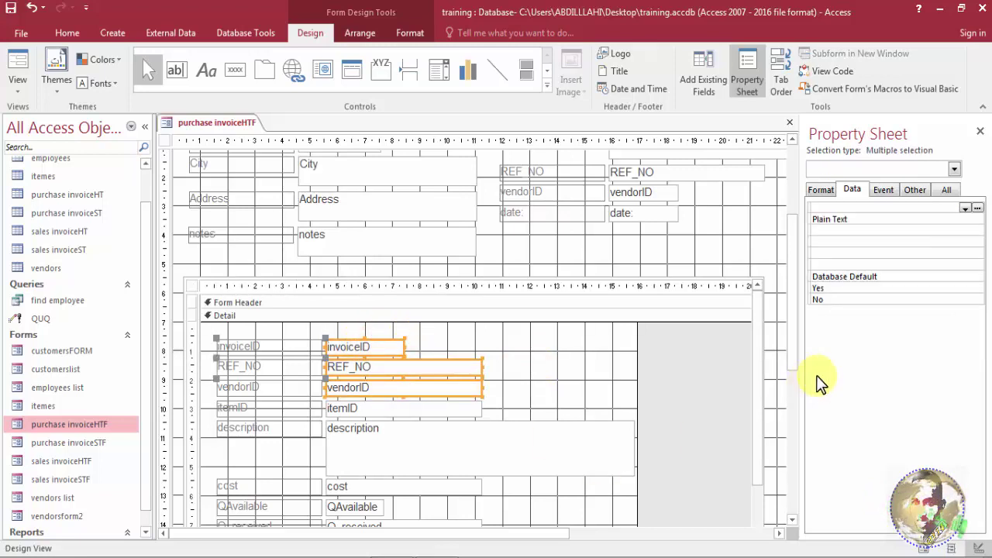
left_click_drag(794, 353, 782, 444)
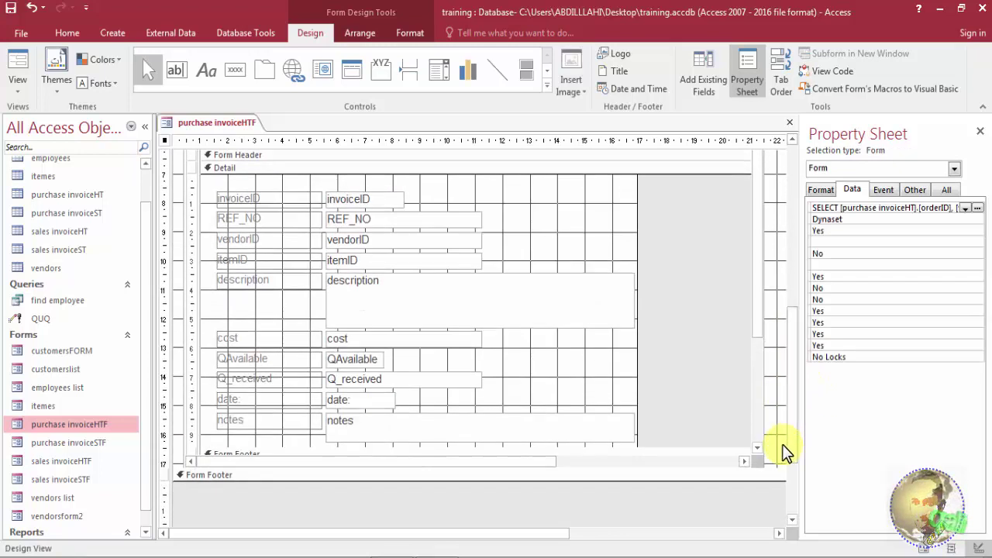
left_click(370, 411)
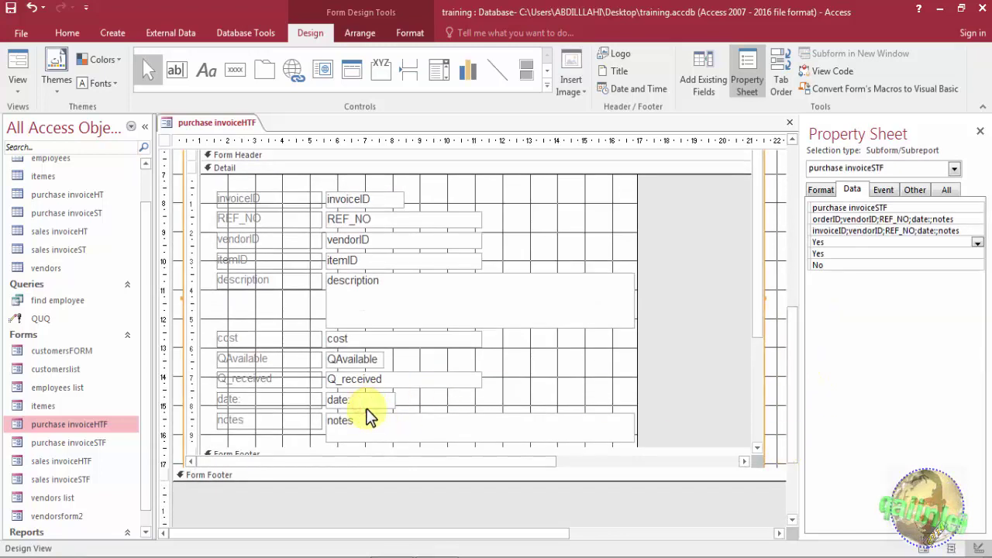
left_click(370, 411)
left_click(368, 427, "shift")
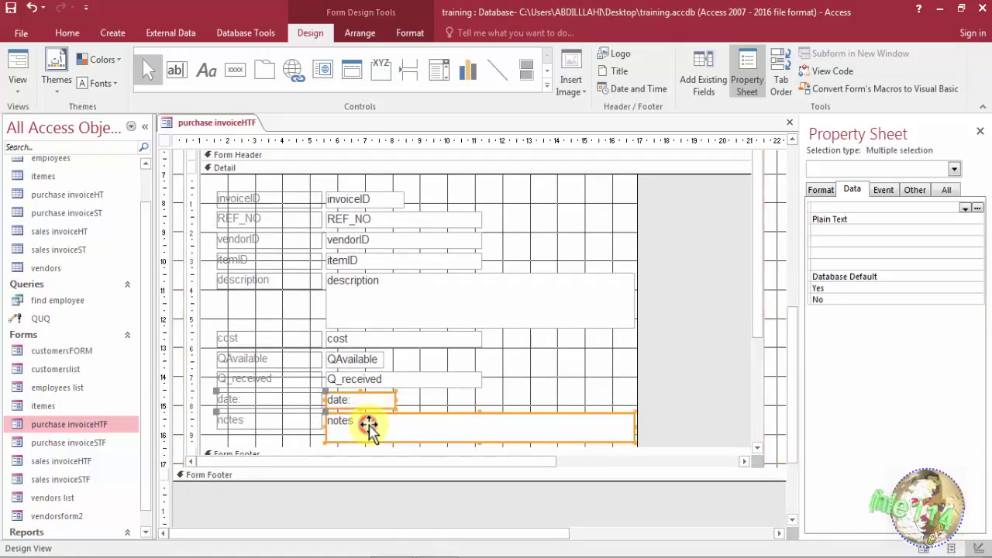
left_click_drag(791, 364, 790, 272)
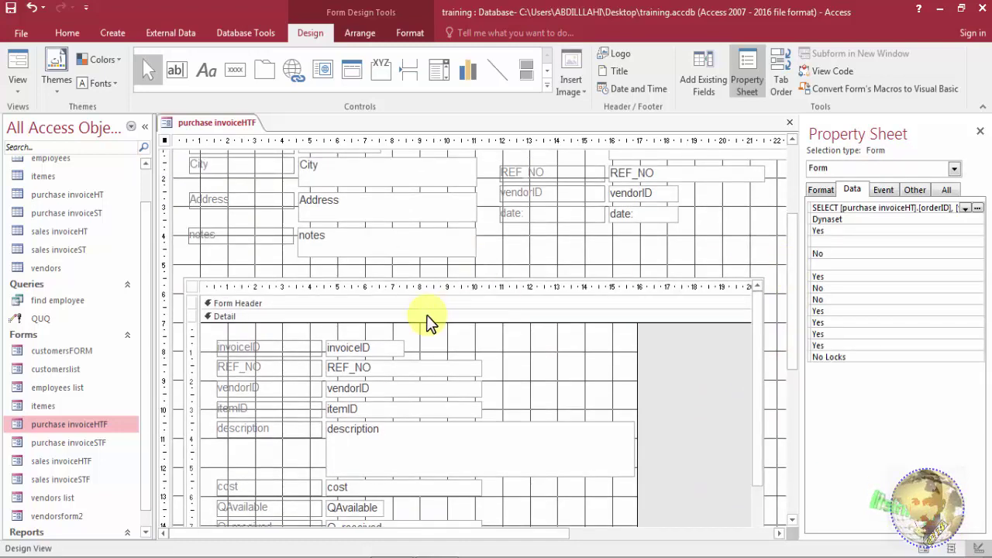
Set the Visible property of the subform's invoiceID, REF_NO and vendorID text boxes to No.
left_click_drag(408, 335, 403, 355)
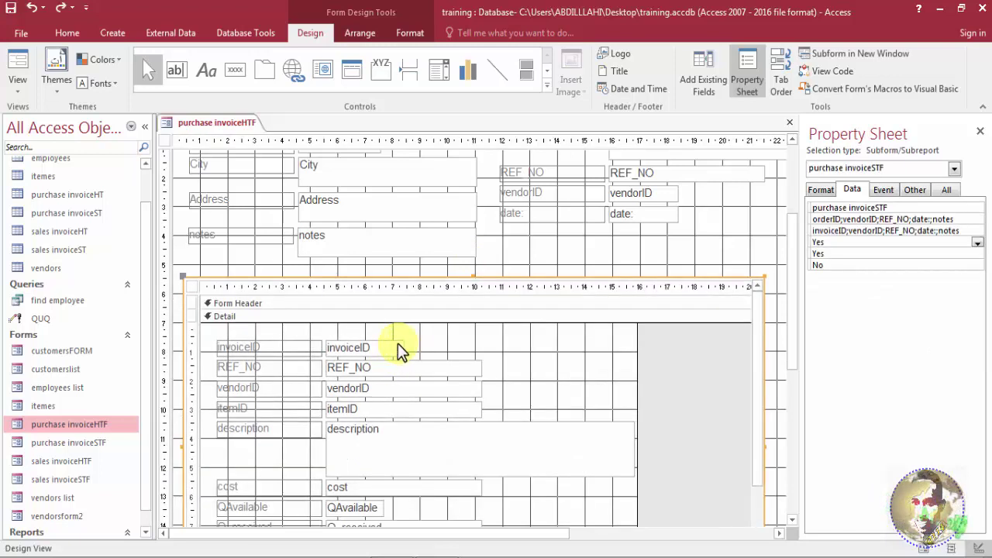
left_click(397, 344)
left_click(415, 339)
left_click_drag(403, 346, 367, 388)
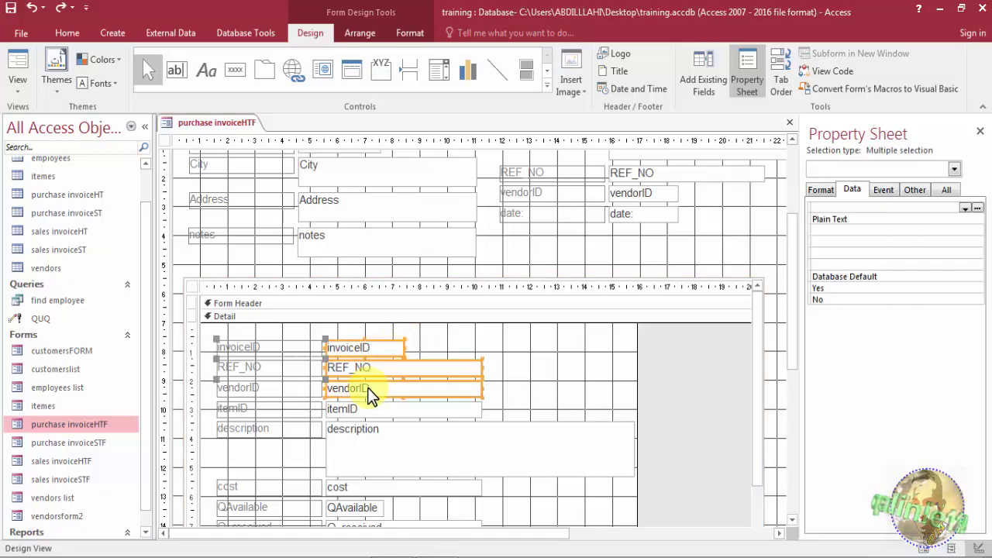
left_click(824, 191)
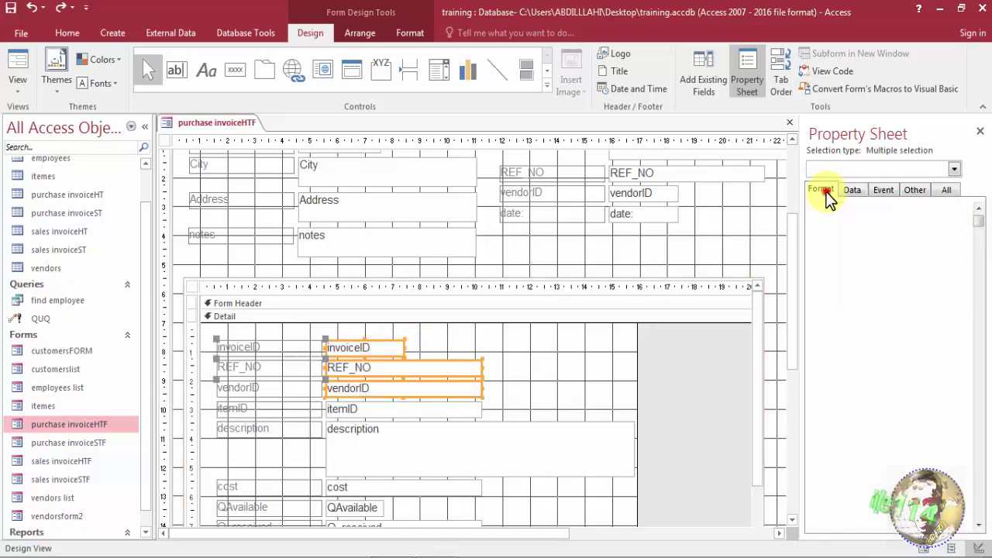
left_click_drag(811, 240, 854, 229)
double_click(874, 230)
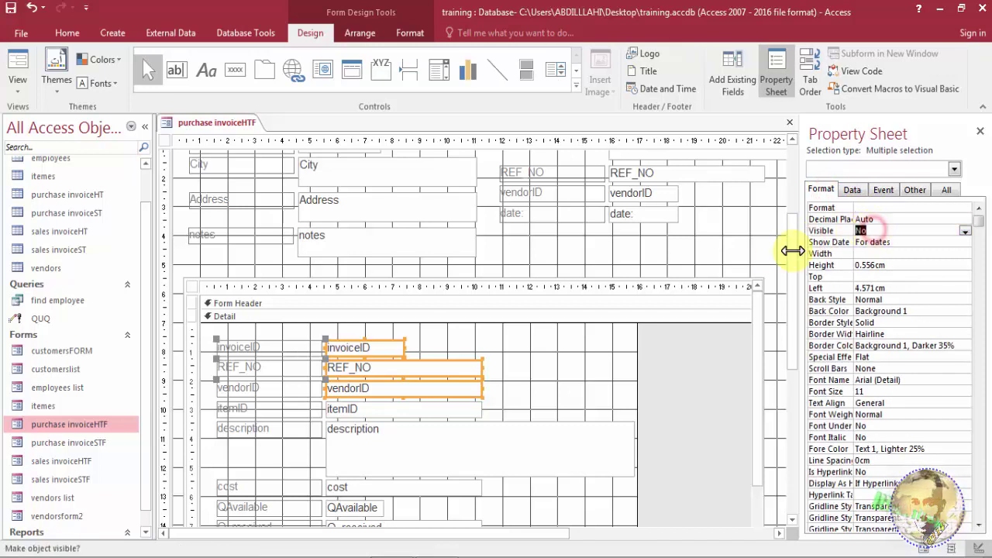
Set the Visible property of the subform's date: and notes text boxes to No.
left_click_drag(793, 252, 791, 372)
left_click(382, 386)
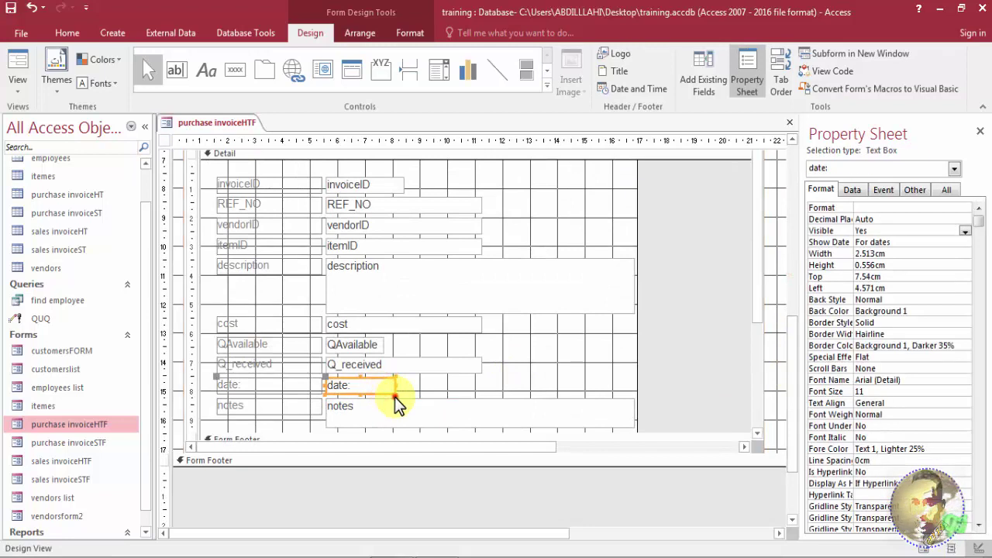
left_click(395, 398, "shift")
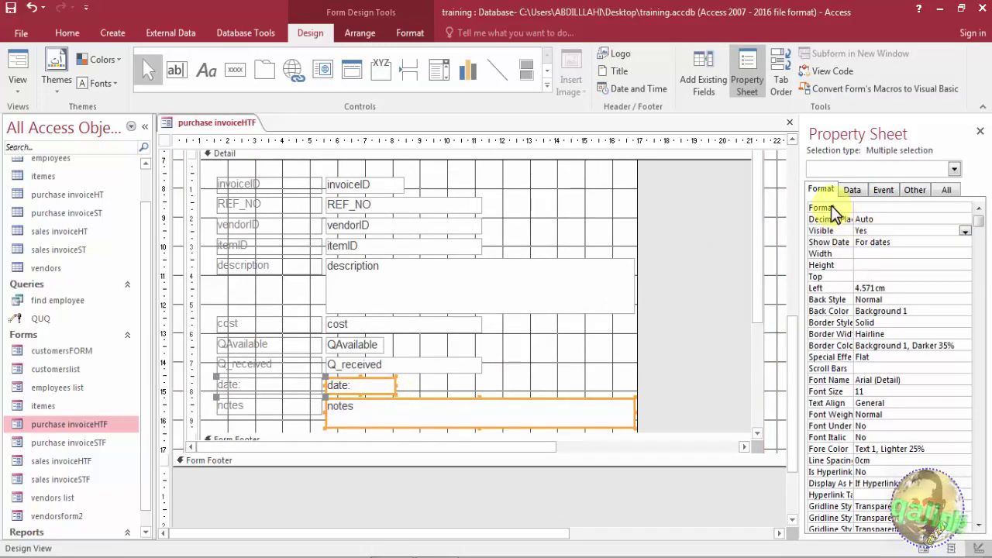
double_click(867, 230)
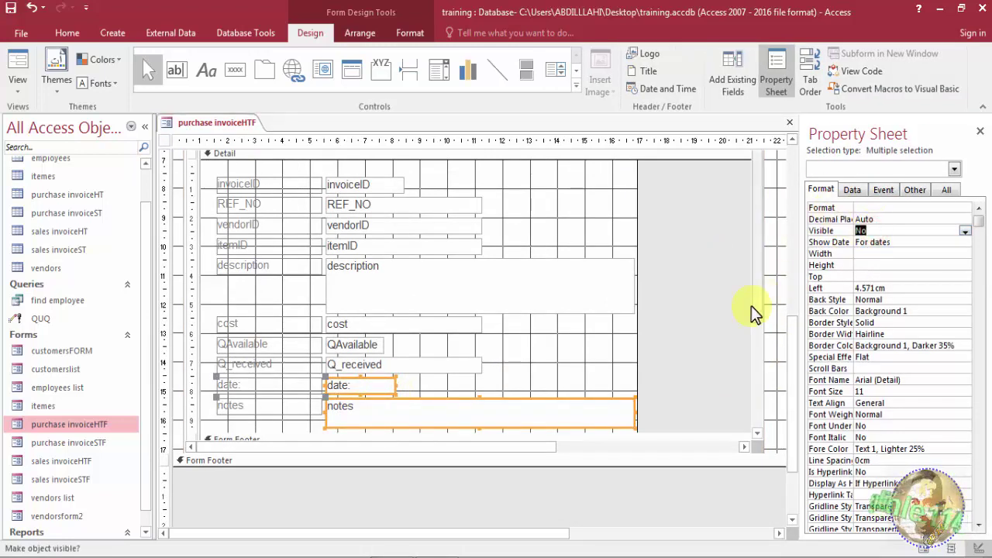
left_click_drag(761, 296, 743, 201)
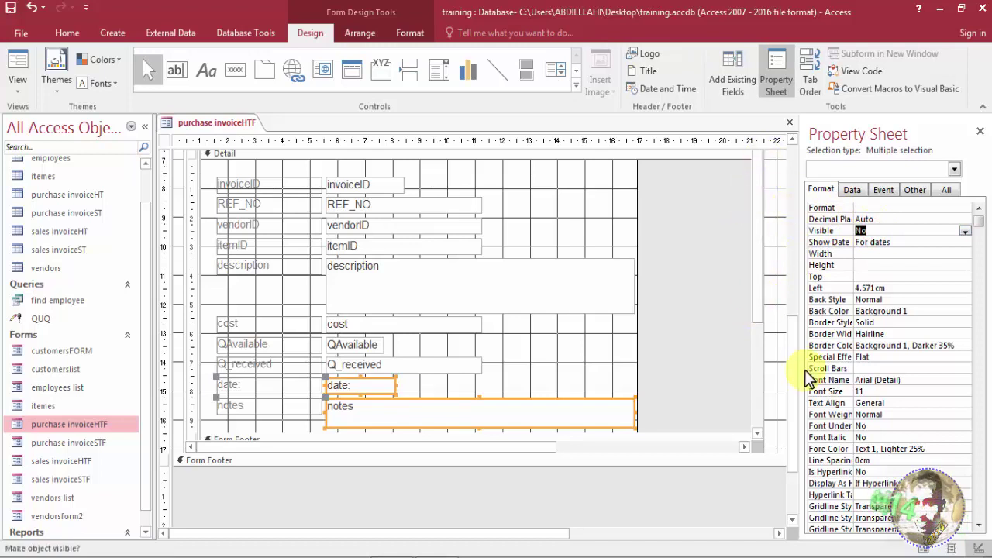
left_click_drag(793, 372, 794, 204)
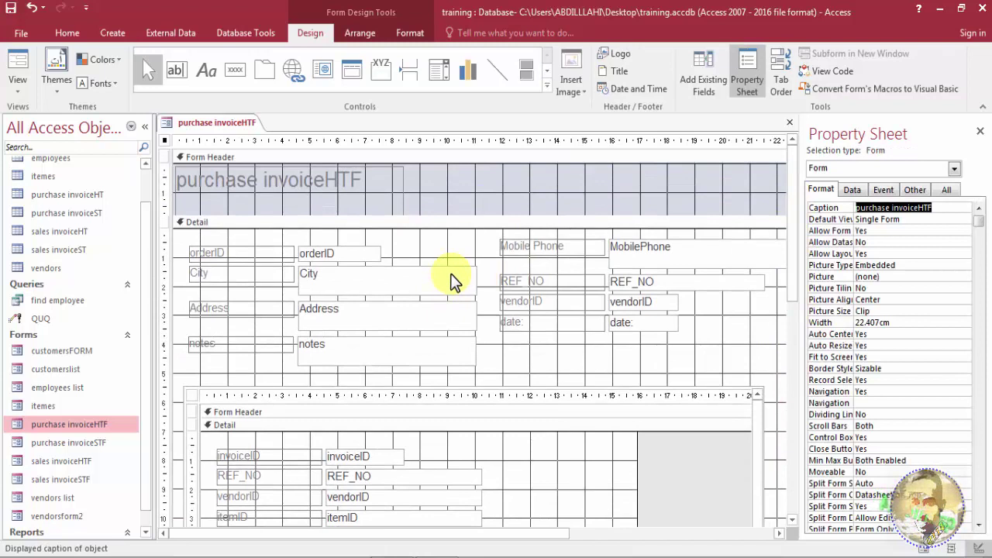
Show the form in Form View and hide the subform datasheet's invoiceID, REF_NO and vendorID columns.
right_click(200, 127)
left_click(229, 187)
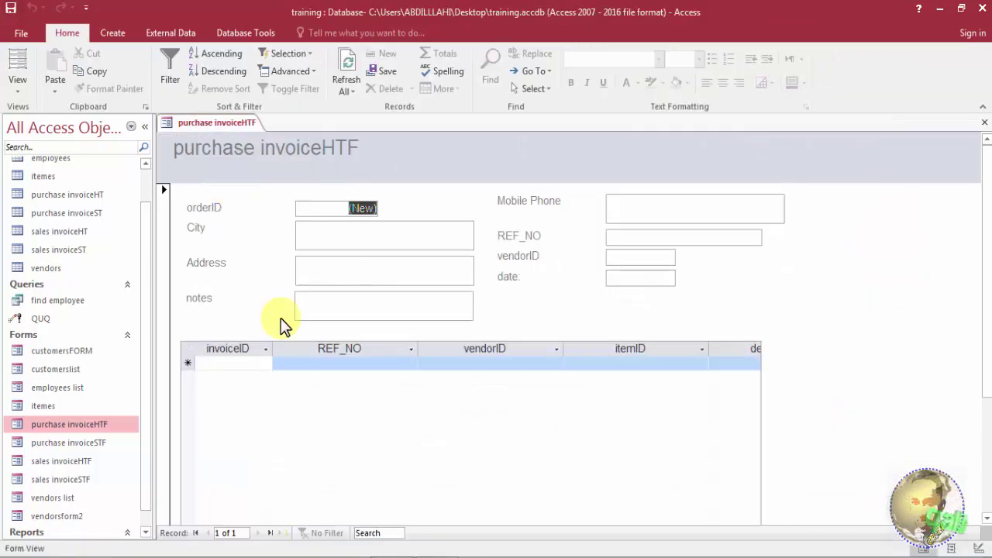
left_click(231, 354)
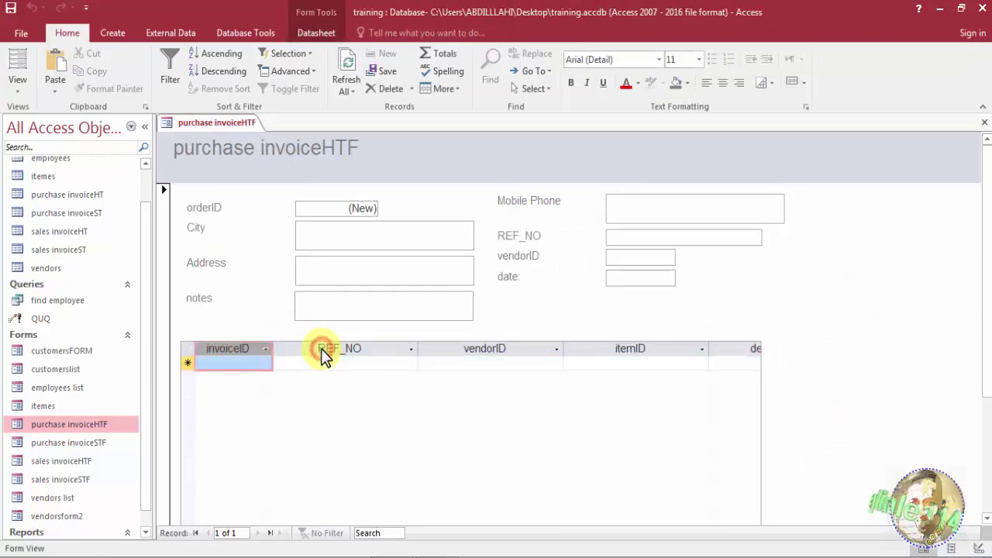
left_click(240, 349)
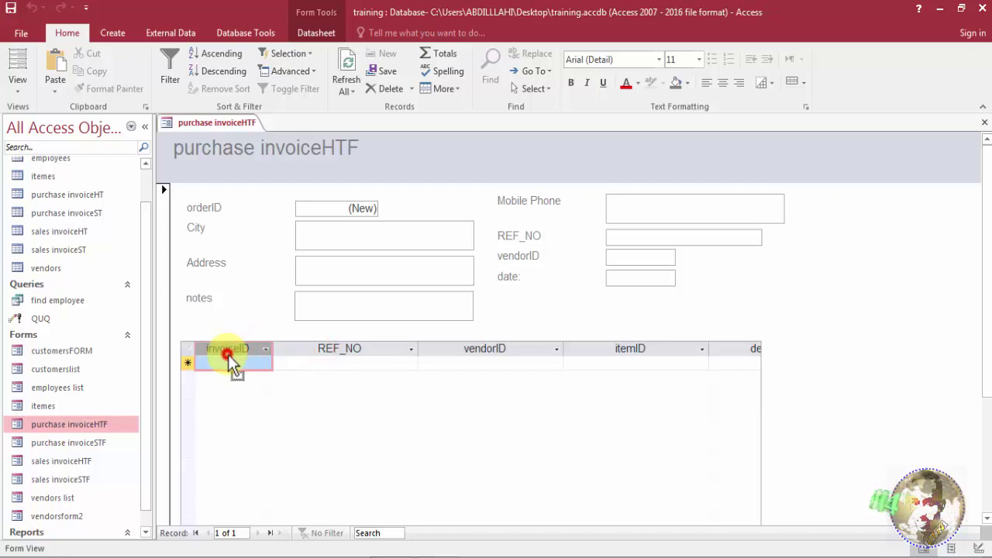
left_click(228, 354)
left_click_drag(238, 347, 485, 354)
right_click(487, 354)
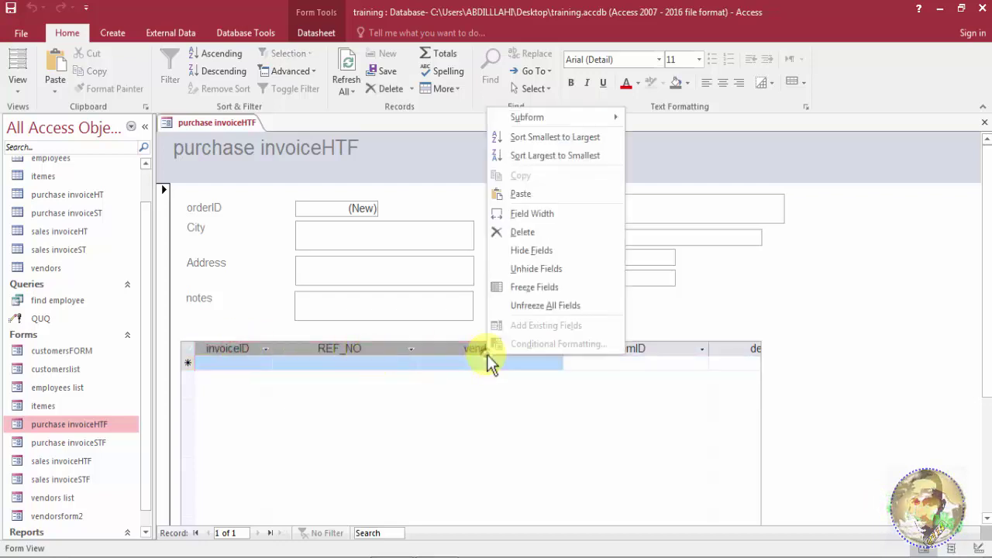
left_click(531, 250)
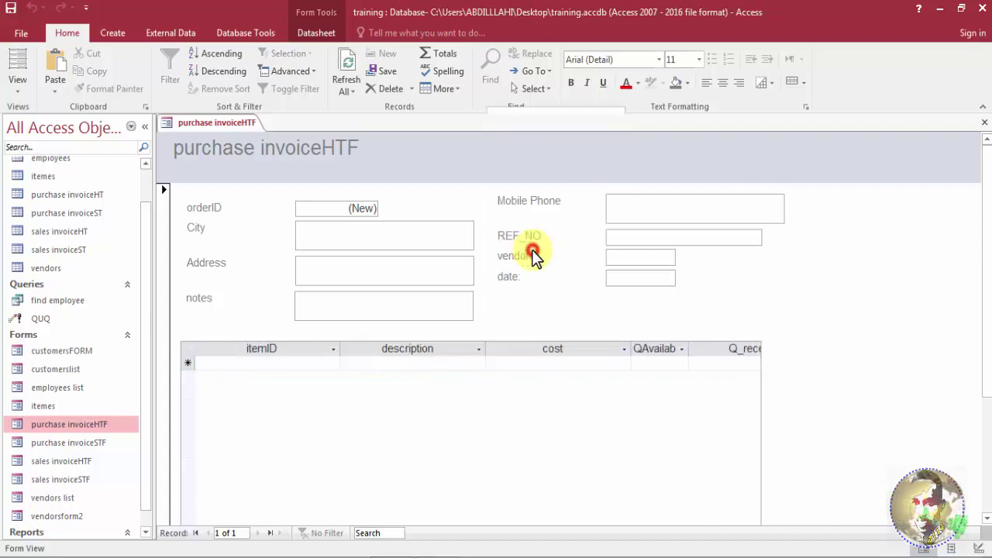
Fit all remaining subform datasheet columns to their contents and widen the notes column slightly.
left_click(187, 352)
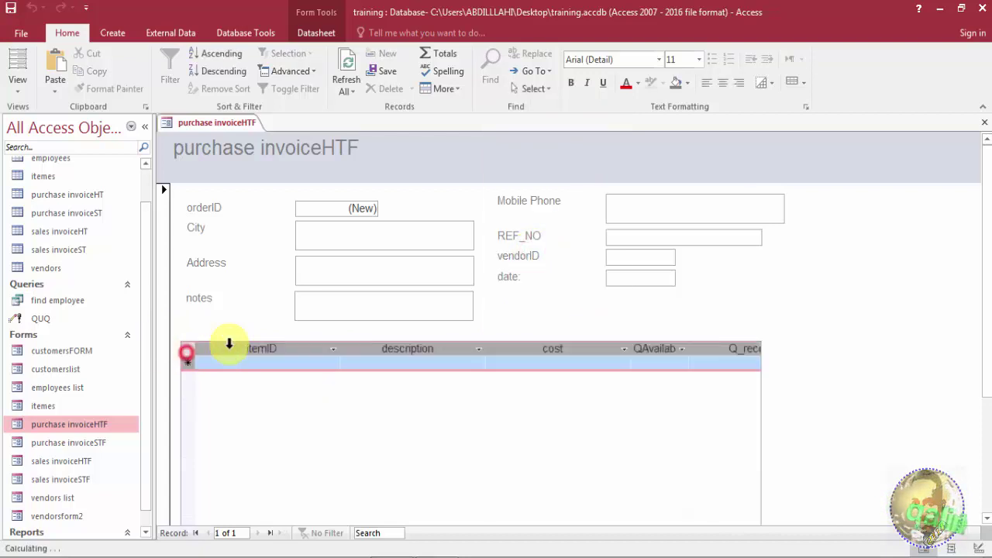
double_click(340, 350)
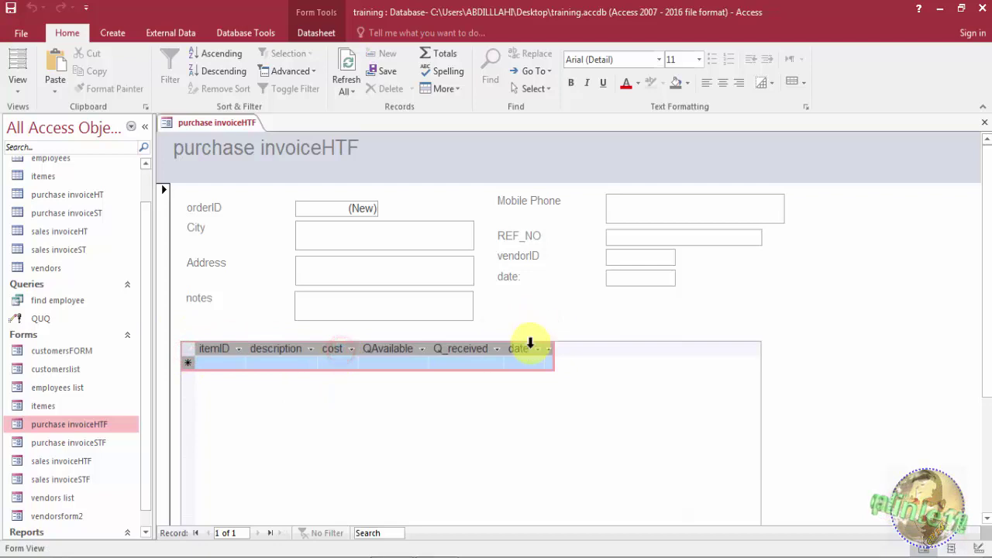
left_click_drag(557, 348, 579, 347)
Hide the notes and date columns in the subform datasheet.
left_click(561, 344)
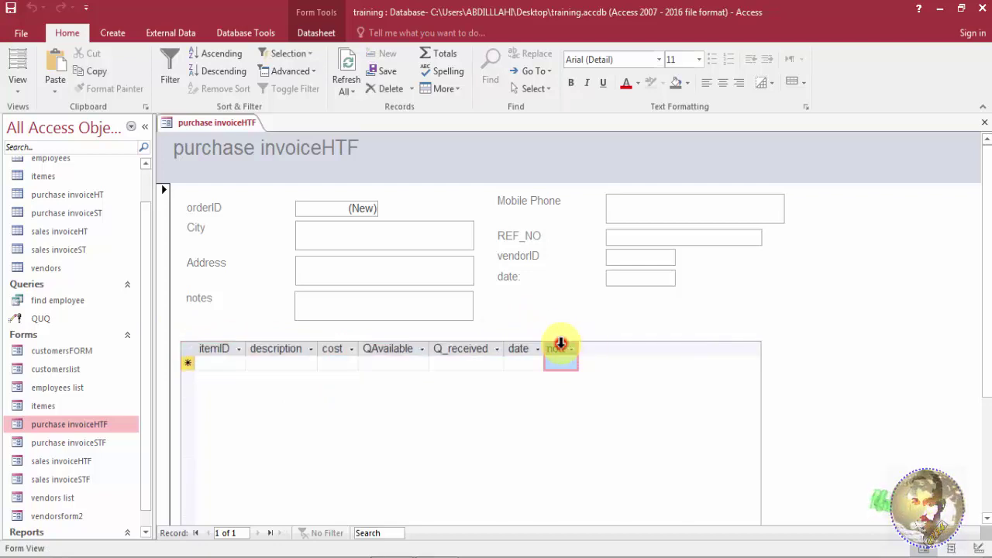
right_click(565, 351)
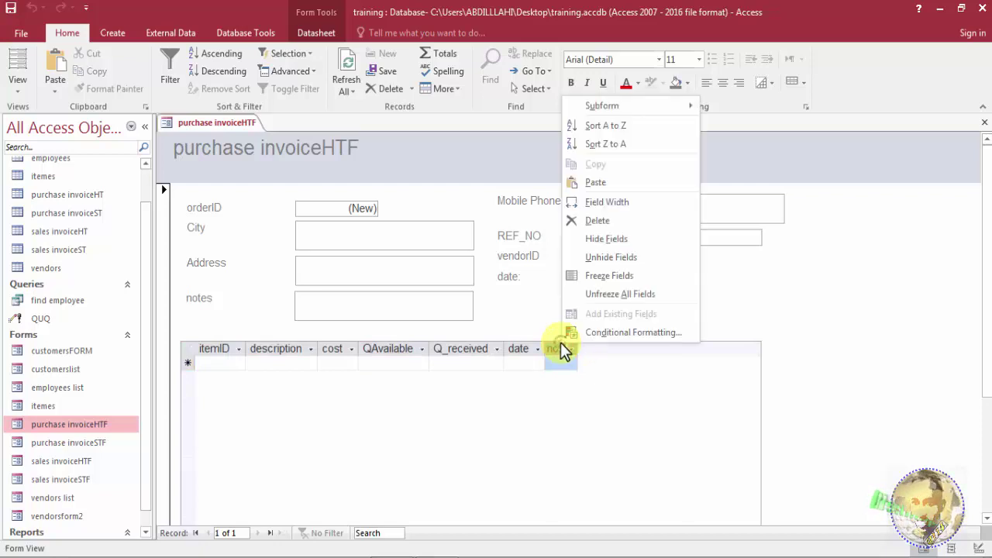
left_click(595, 240)
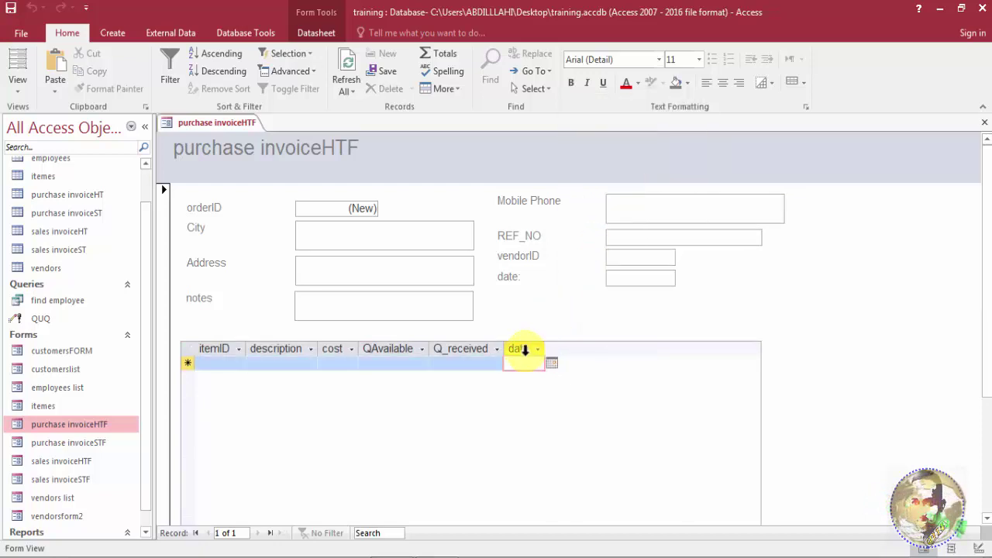
right_click(524, 350)
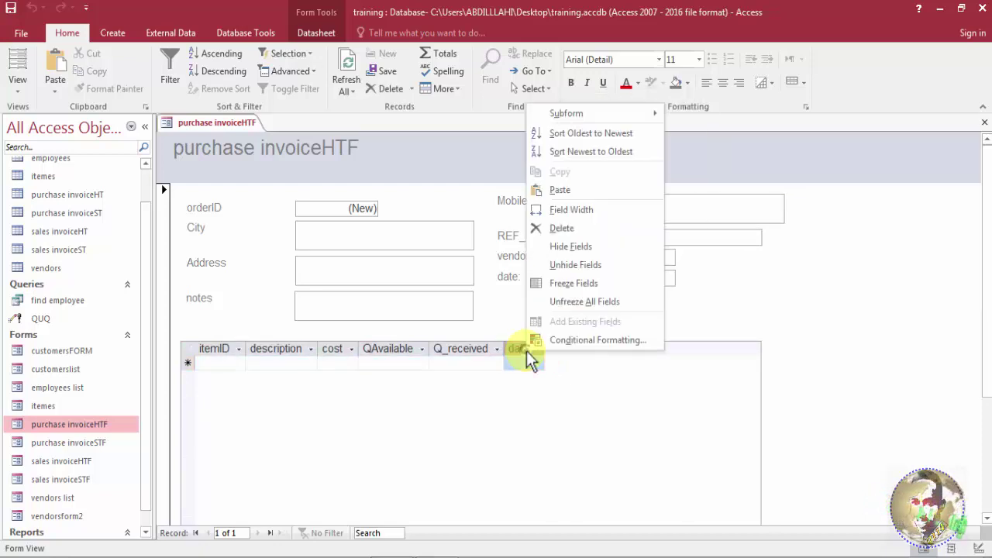
left_click(570, 247)
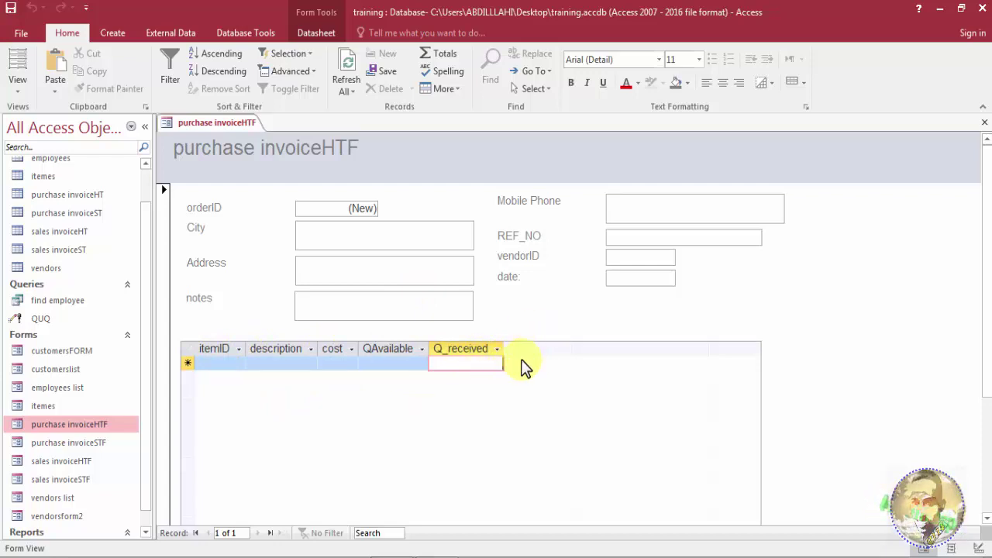
left_click(447, 355)
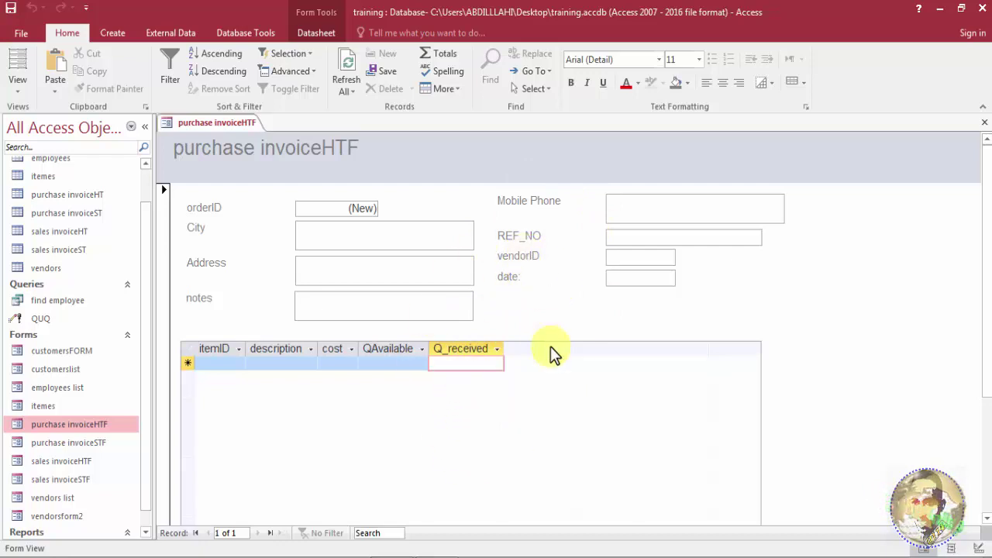
Return the form to Design View, saving the changes to both purchase invoiceHTF and purchase invoiceSTF.
right_click(213, 127)
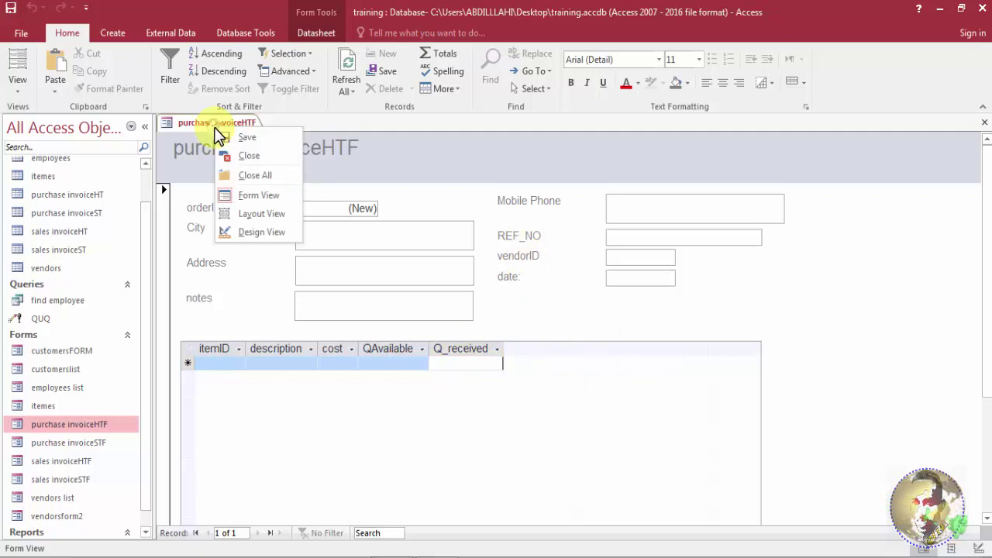
left_click(257, 233)
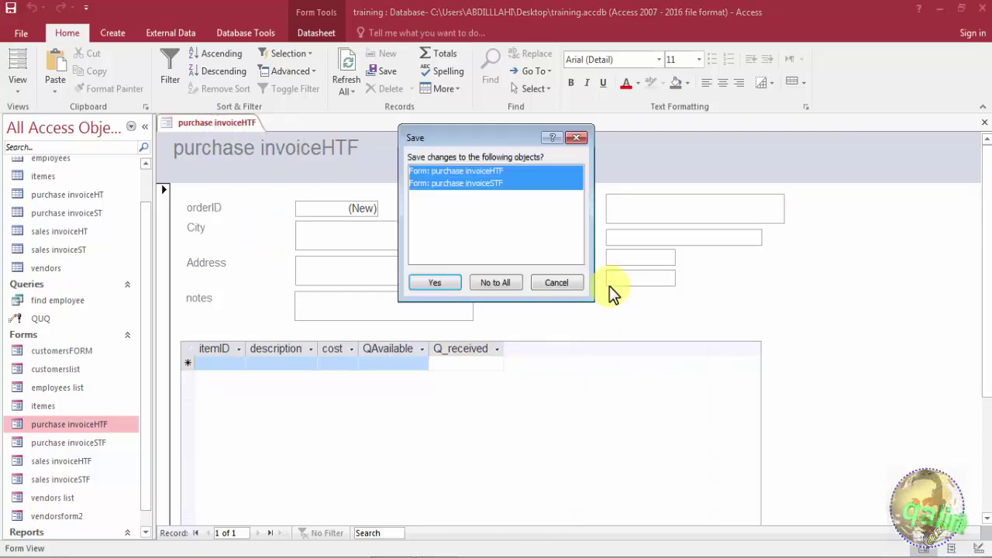
left_click(436, 283)
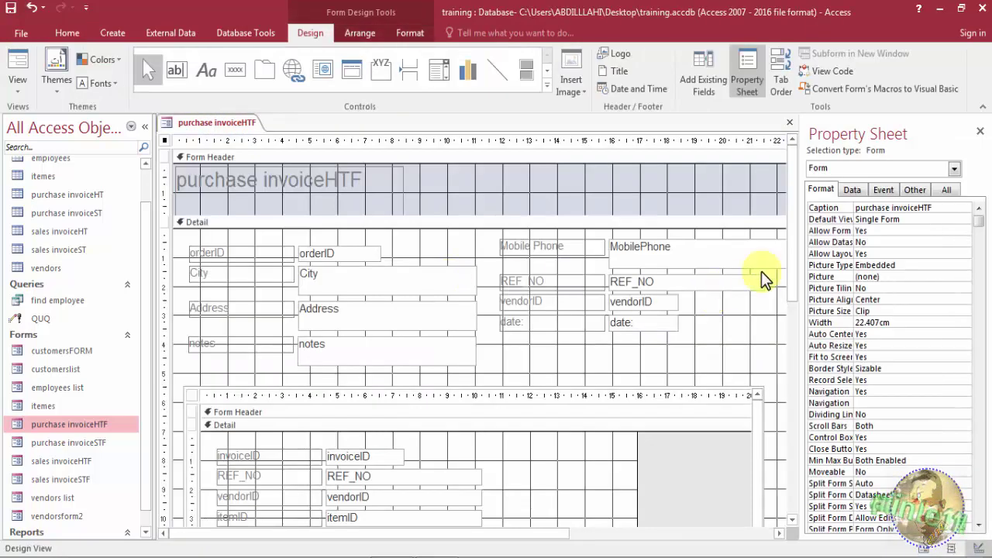
Widen the subform's design area to about 20 cm and narrow its description text box to about 5.8 cm.
left_click_drag(792, 259, 785, 419)
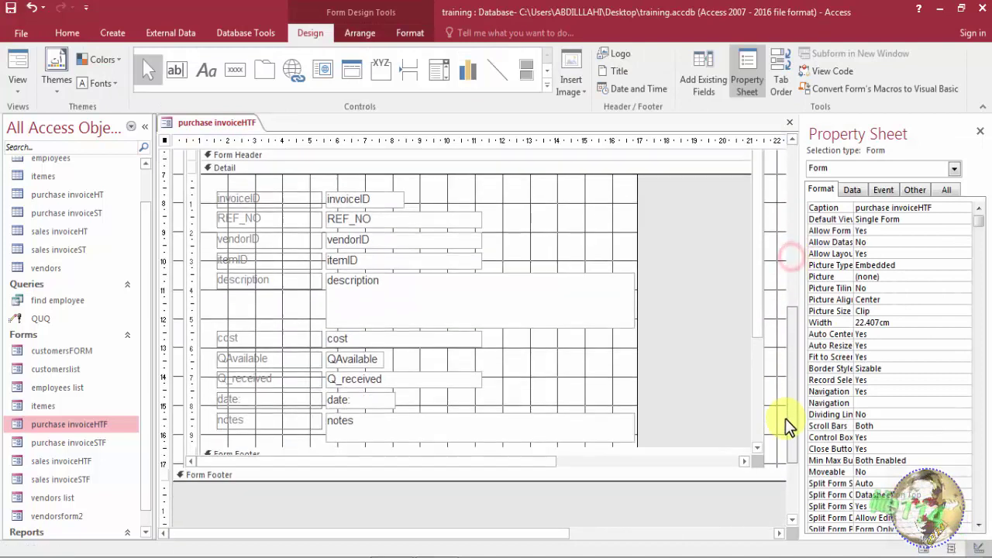
left_click(634, 296)
left_click(631, 295)
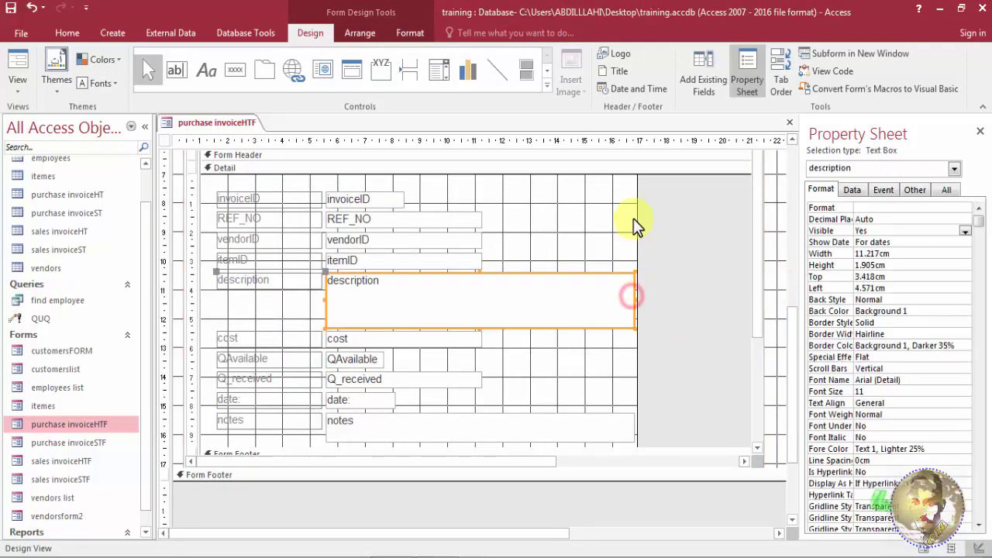
left_click_drag(635, 218, 749, 274)
left_click_drag(635, 298, 486, 306)
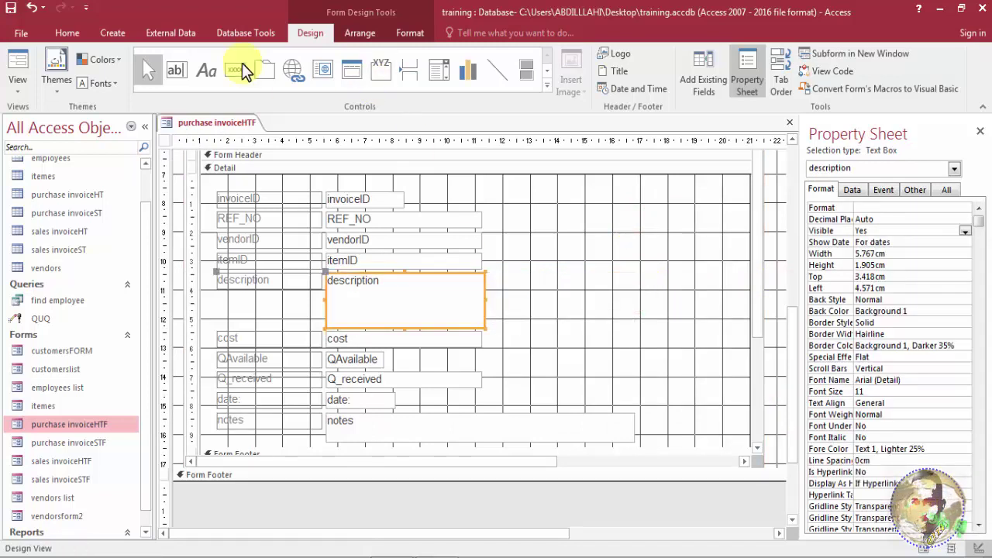
Add a text box about 3.9 cm wide to the empty area of the subform's Detail section and caption its label "amount".
left_click(176, 74)
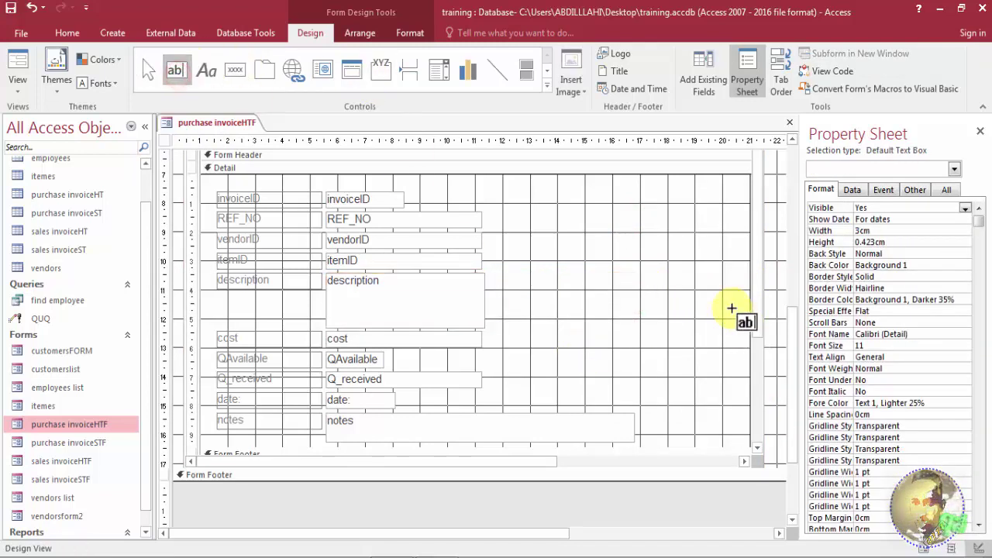
left_click_drag(700, 202, 594, 203)
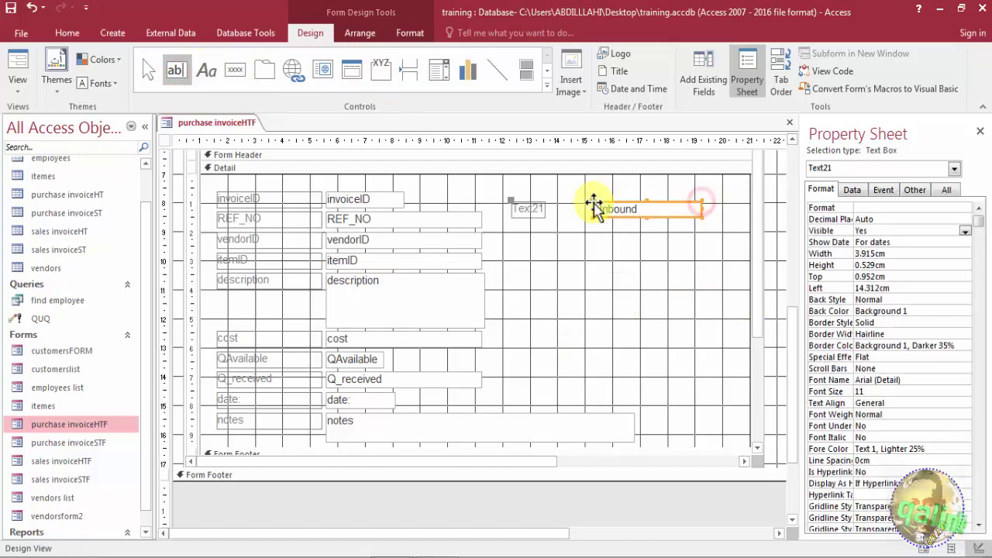
left_click(533, 210)
double_click(534, 210)
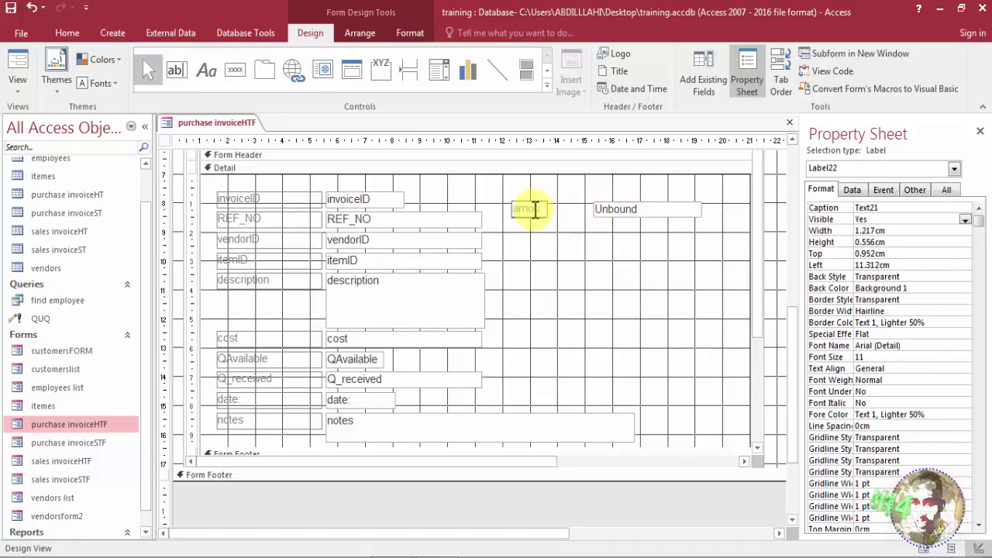
Set the amount text box's control source to the expression [cost] * [Q_received] using the Expression Builder.
left_click(620, 211)
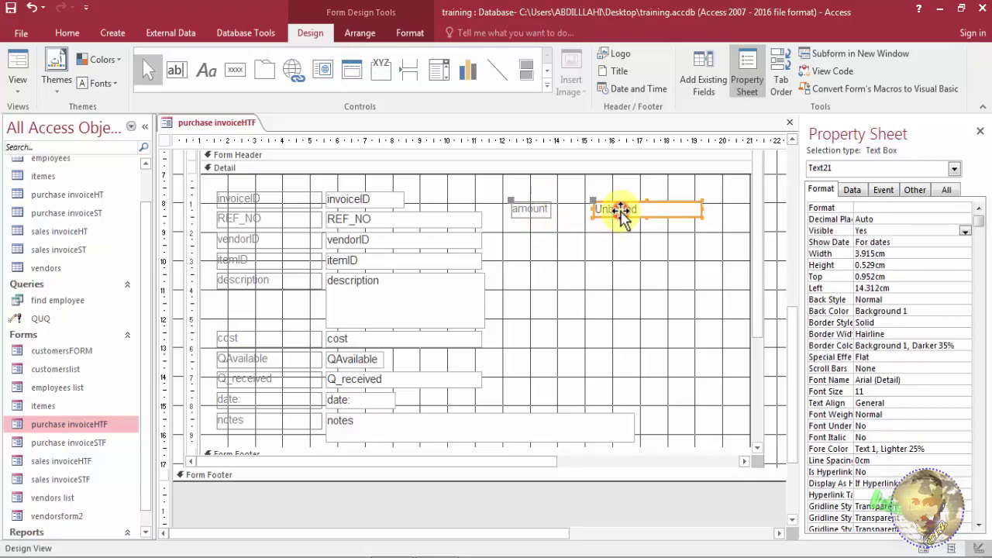
left_click(853, 190)
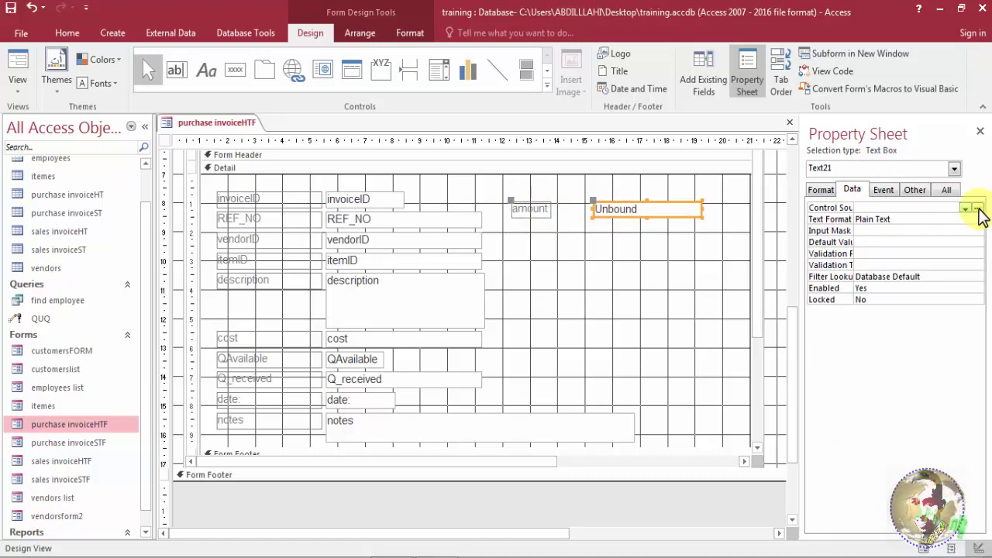
left_click(978, 209)
left_click_drag(552, 262, 549, 294)
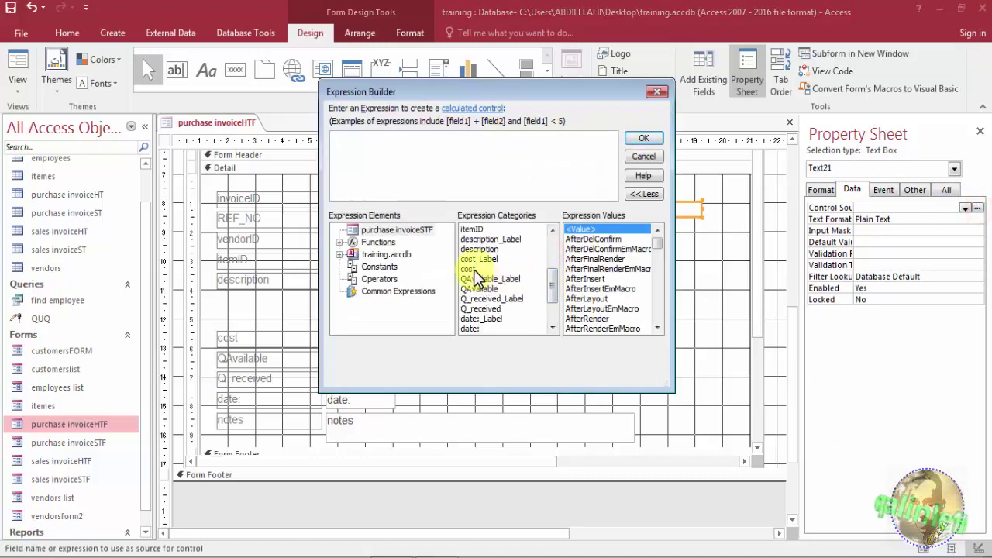
double_click(468, 270)
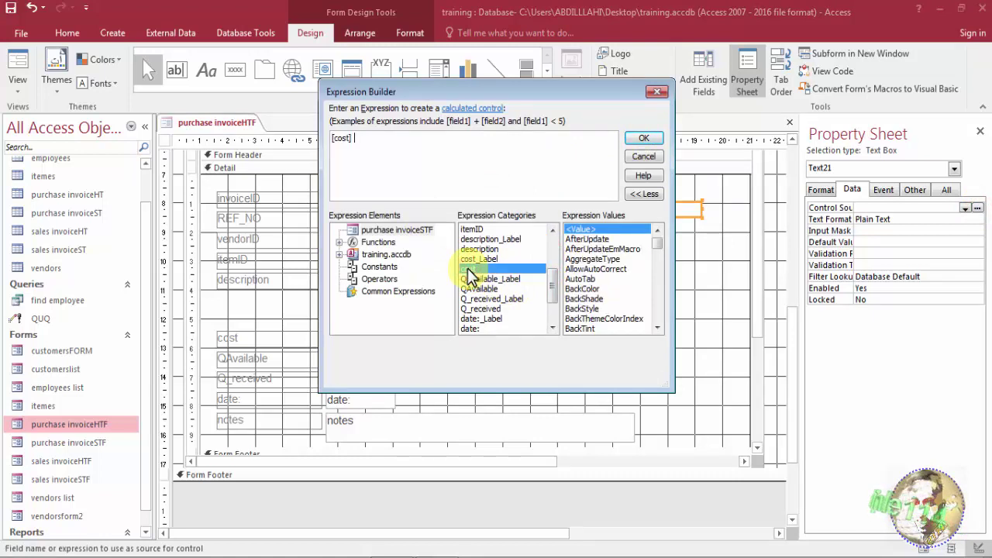
double_click(481, 309)
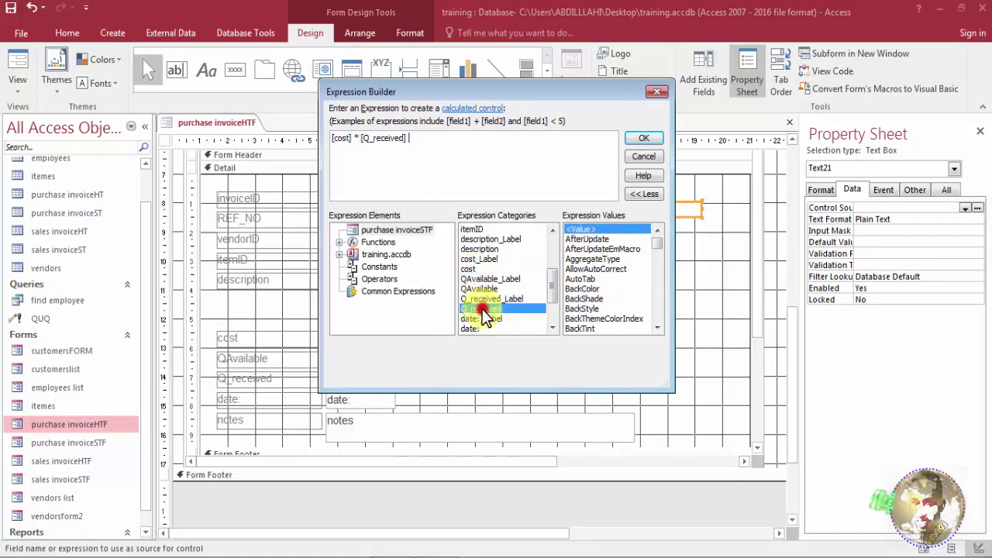
left_click(641, 138)
left_click(657, 237)
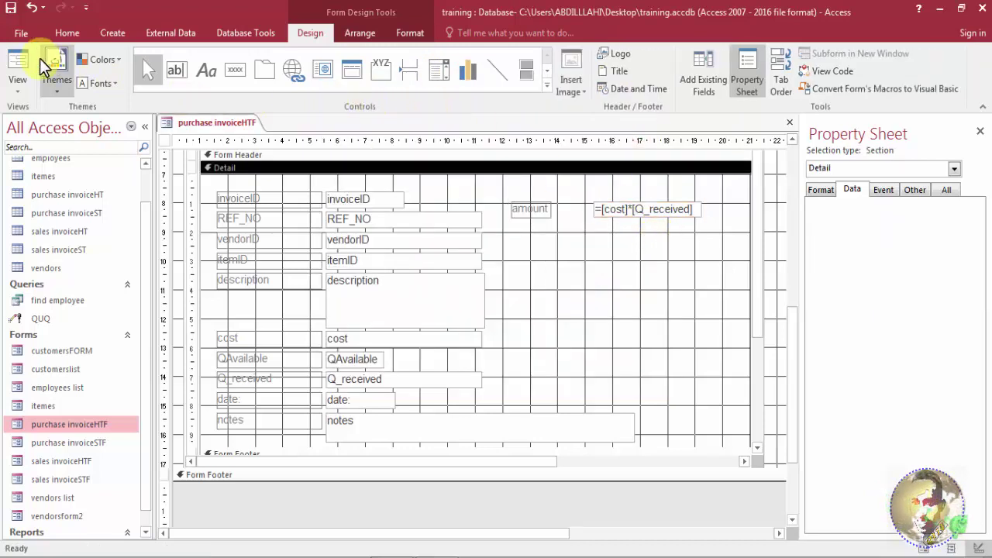
Switch to Form View and enter a test subform row with itemID 1, cost 30 and Q_received 3.
left_click(17, 58)
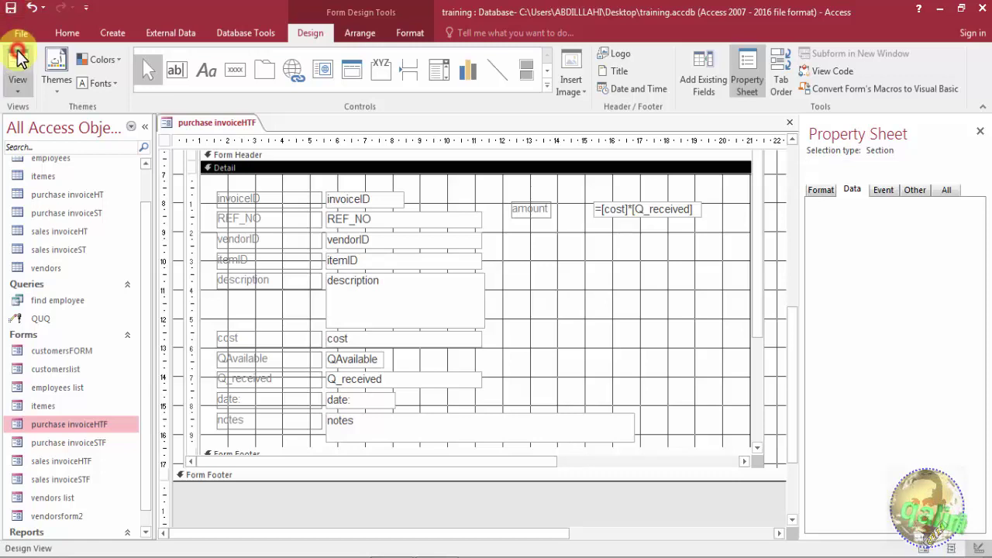
left_click(22, 97)
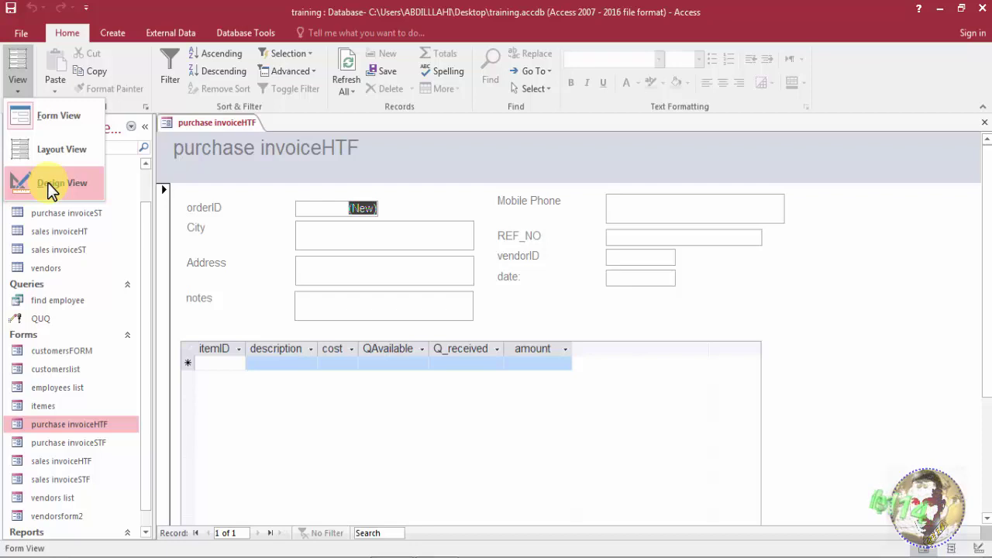
left_click(537, 362)
left_click(224, 365)
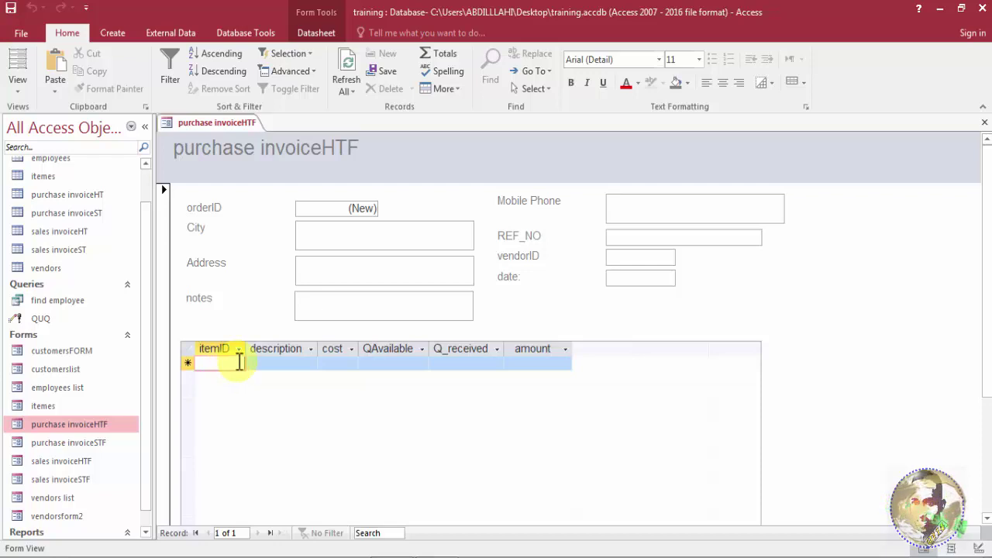
type("1")
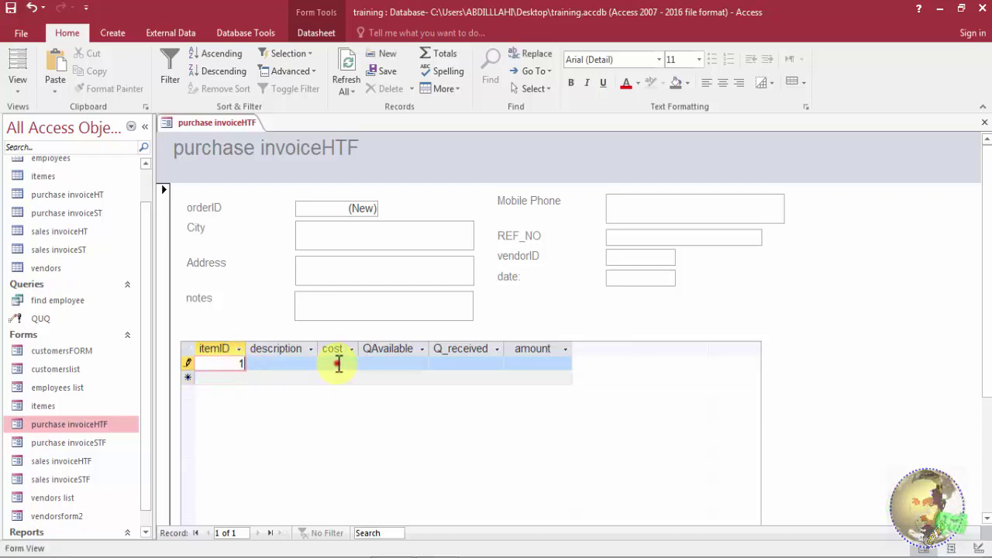
left_click(338, 365)
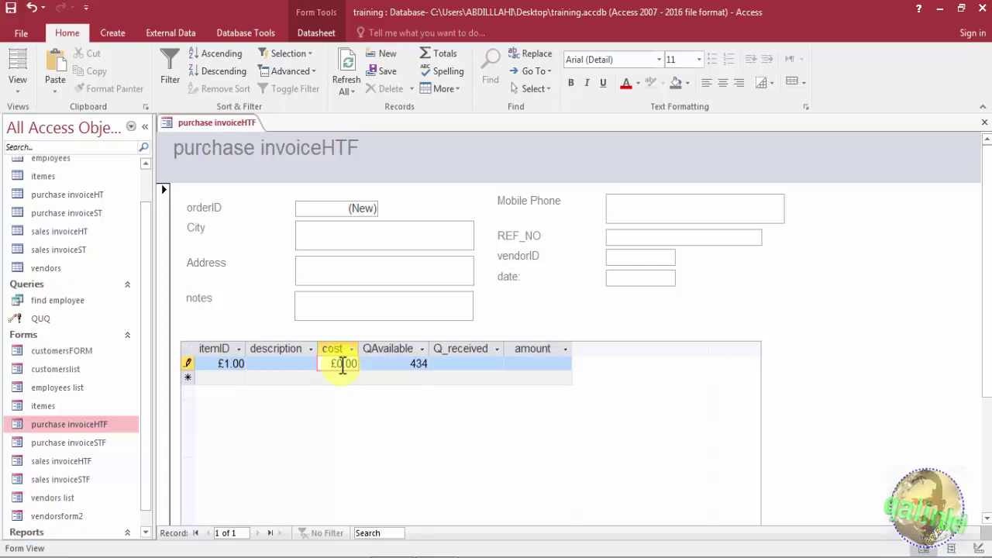
double_click(330, 364)
type("30")
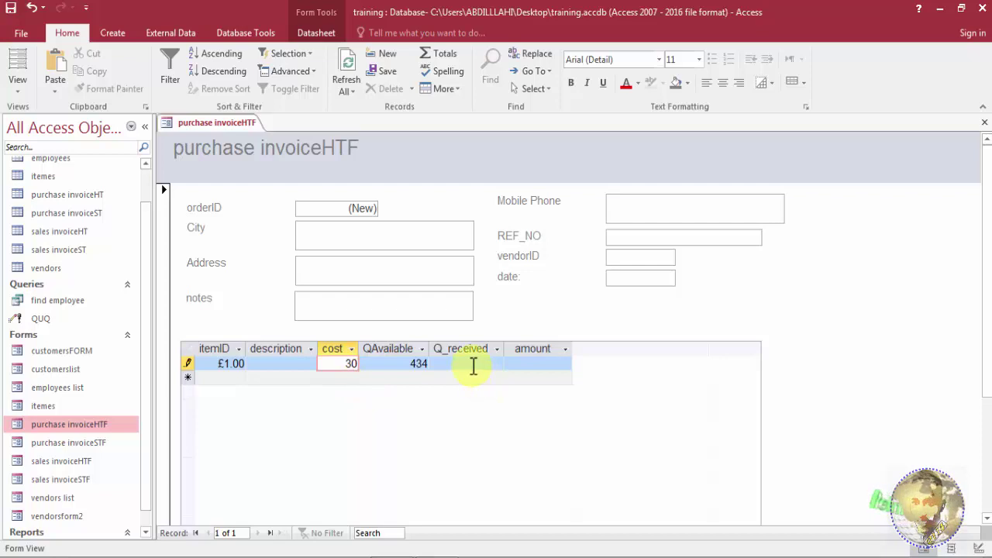
left_click(473, 364)
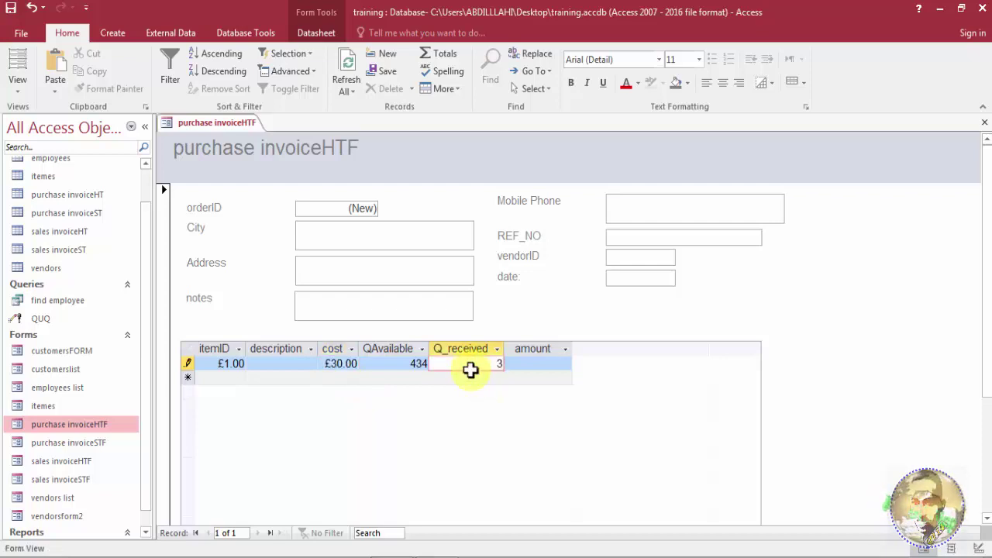
left_click(471, 378)
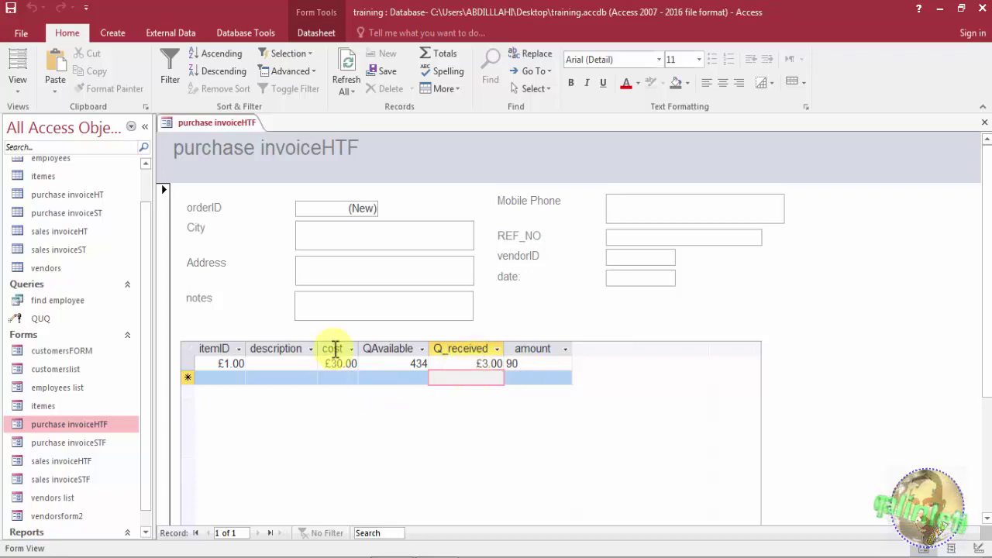
Delete the test record from the subform datasheet.
right_click(180, 123)
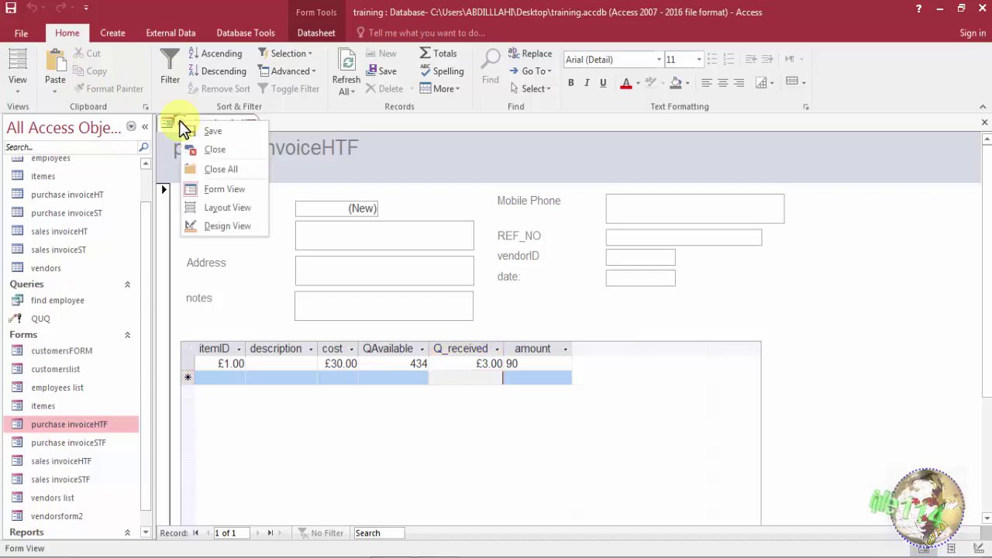
left_click(186, 367)
left_click(186, 365)
right_click(189, 366)
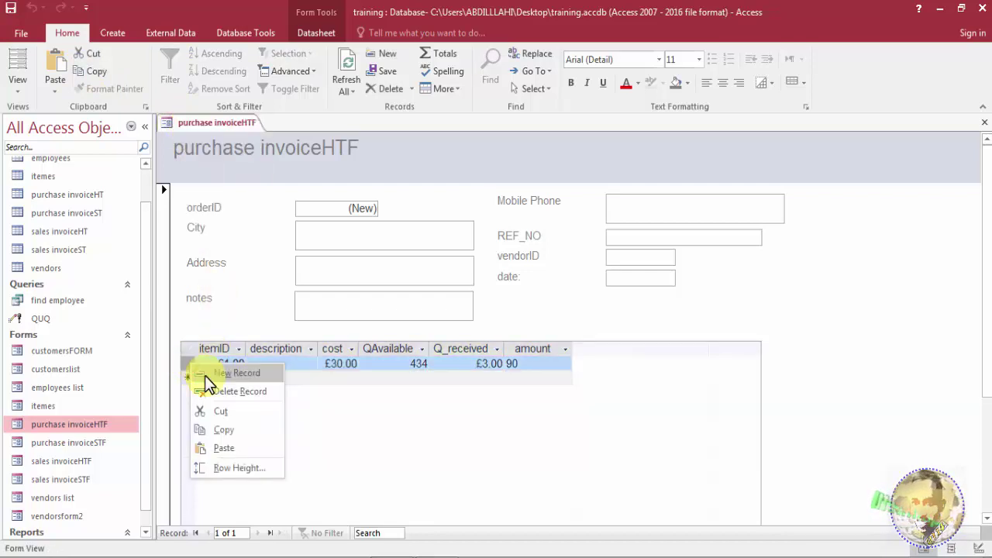
left_click(213, 391)
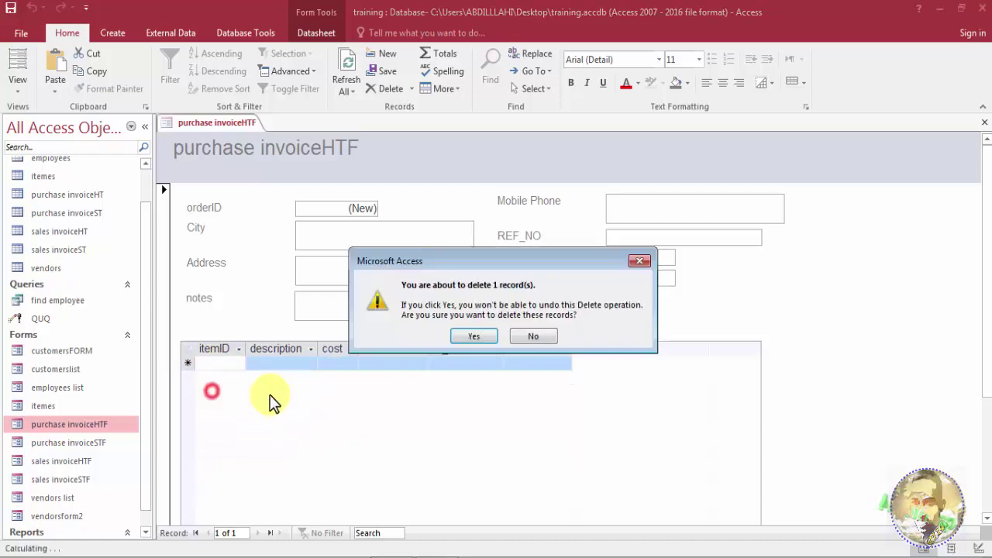
left_click(475, 336)
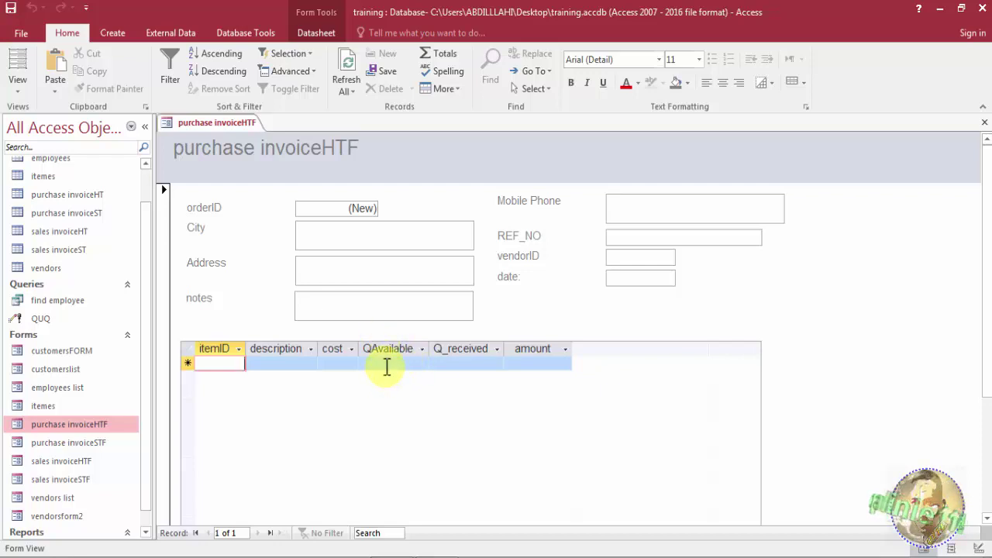
left_click(386, 364)
left_click(461, 365)
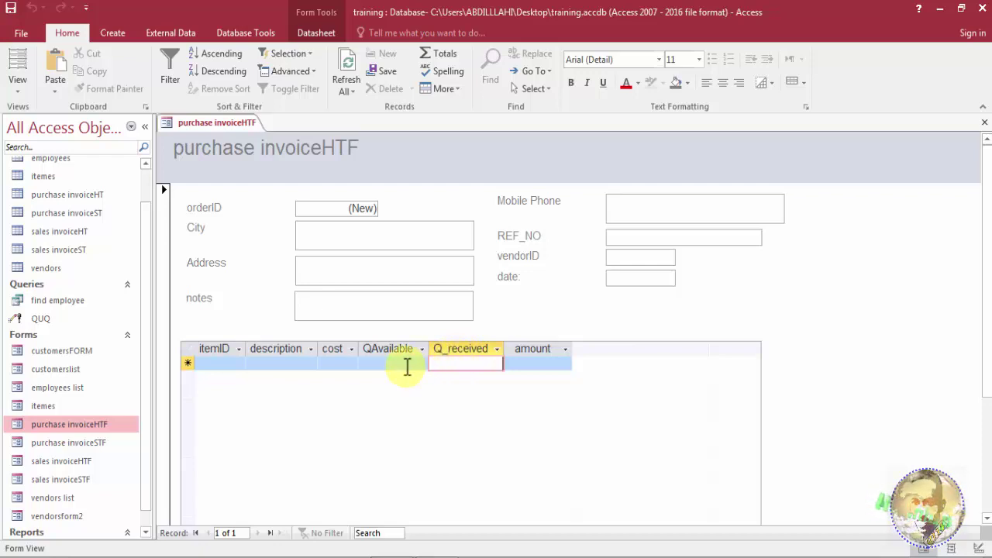
left_click(406, 365)
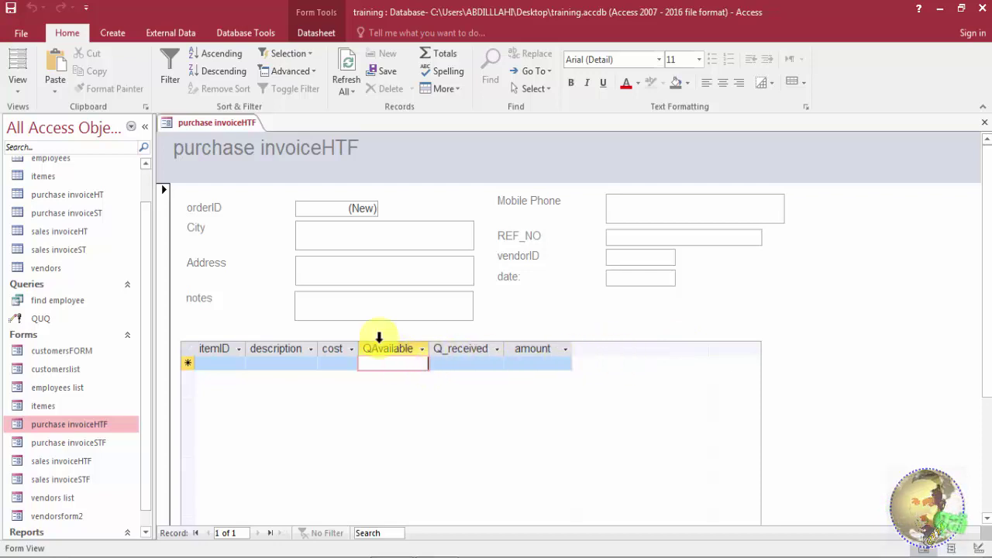
Return to Design View and add a text box labelled "Q-on hand" below the amount field in the subform's Detail section.
left_click(23, 88)
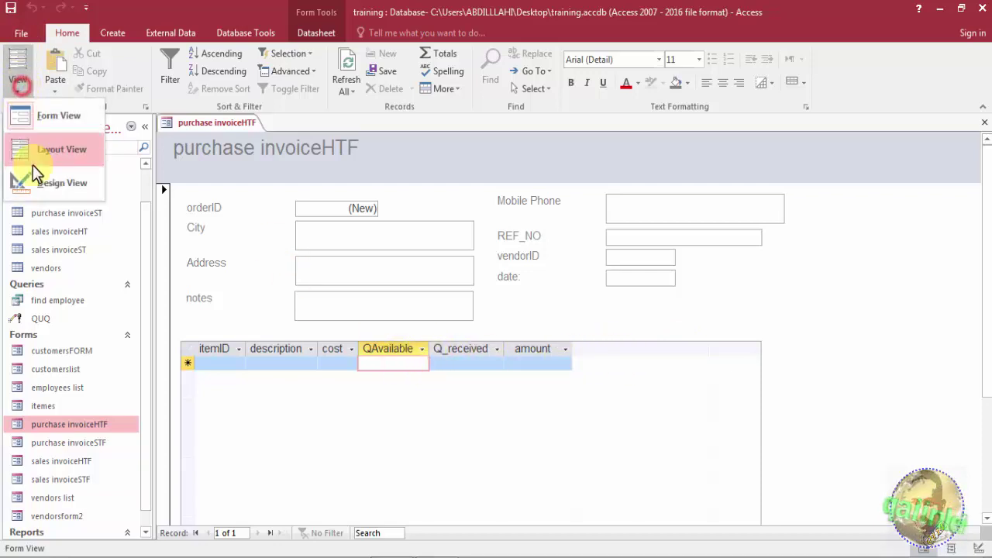
left_click(40, 187)
left_click_drag(787, 256, 786, 368)
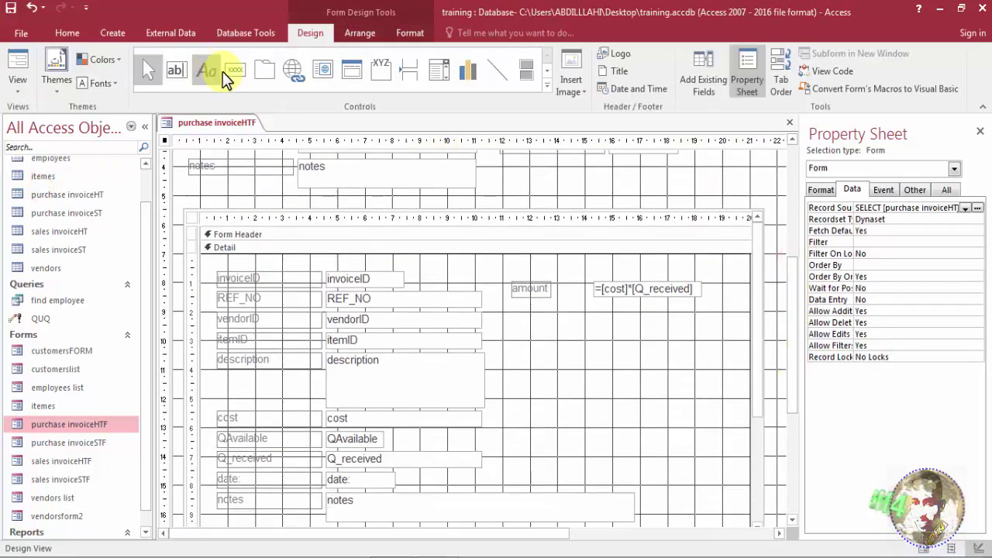
left_click(177, 70)
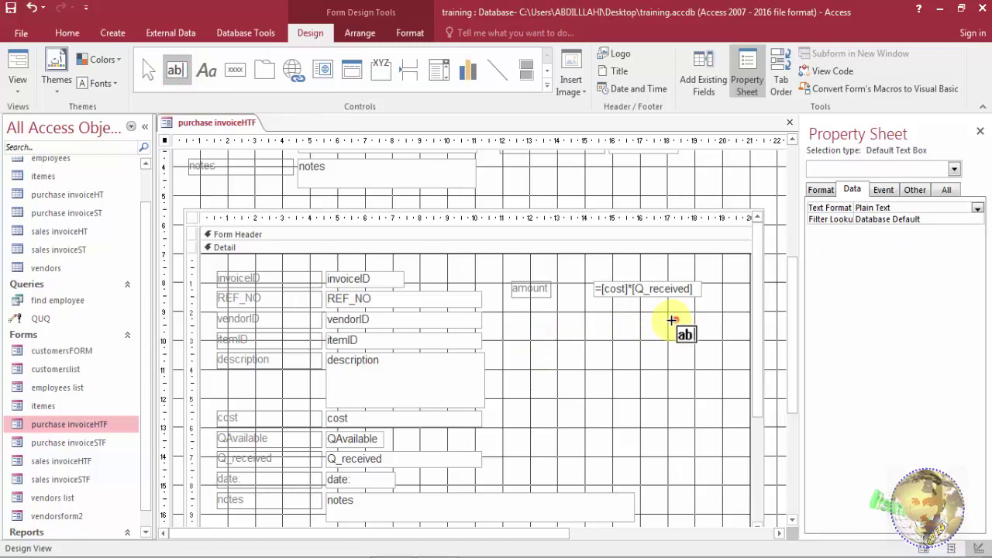
left_click(636, 320)
left_click(576, 330)
left_click(576, 330)
double_click(579, 331)
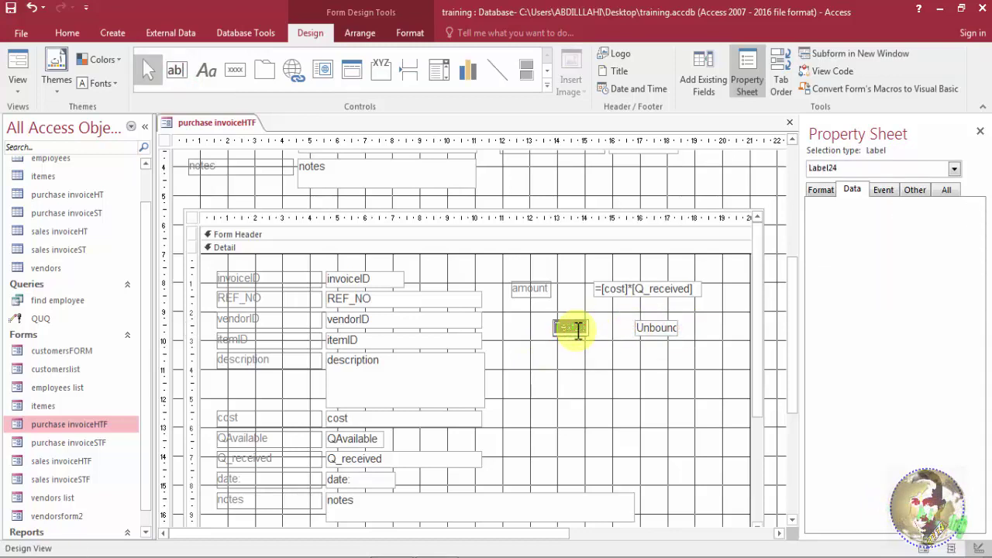
type("q")
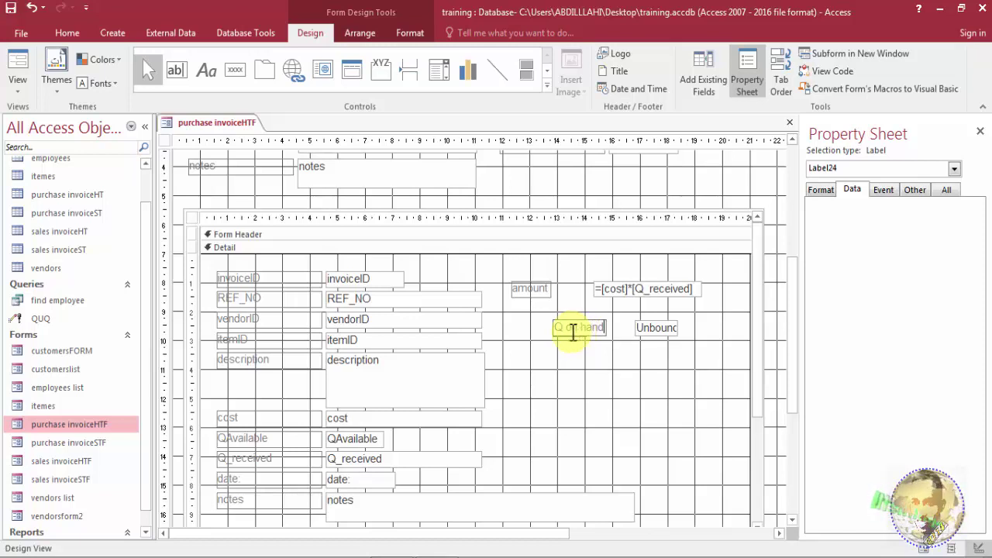
left_click(568, 330)
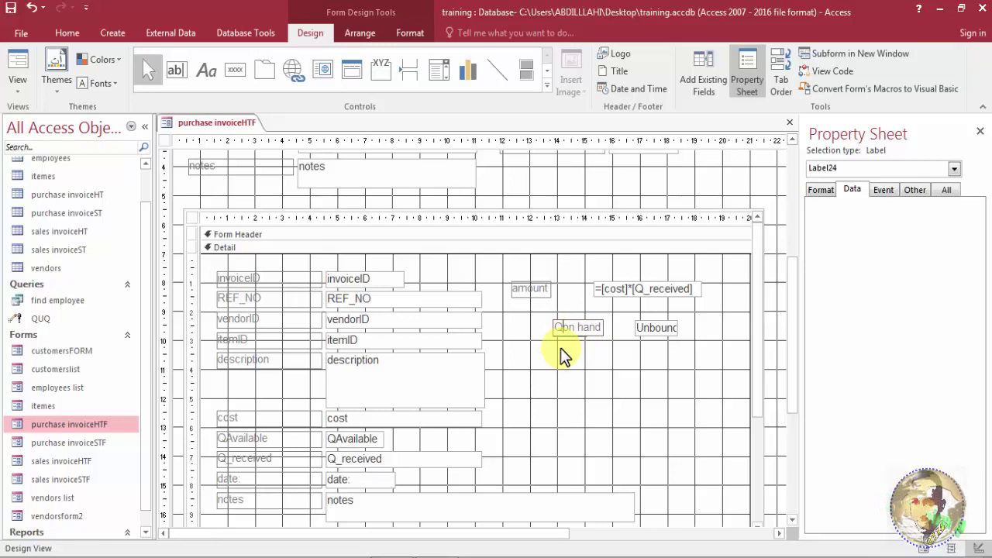
left_click(586, 352)
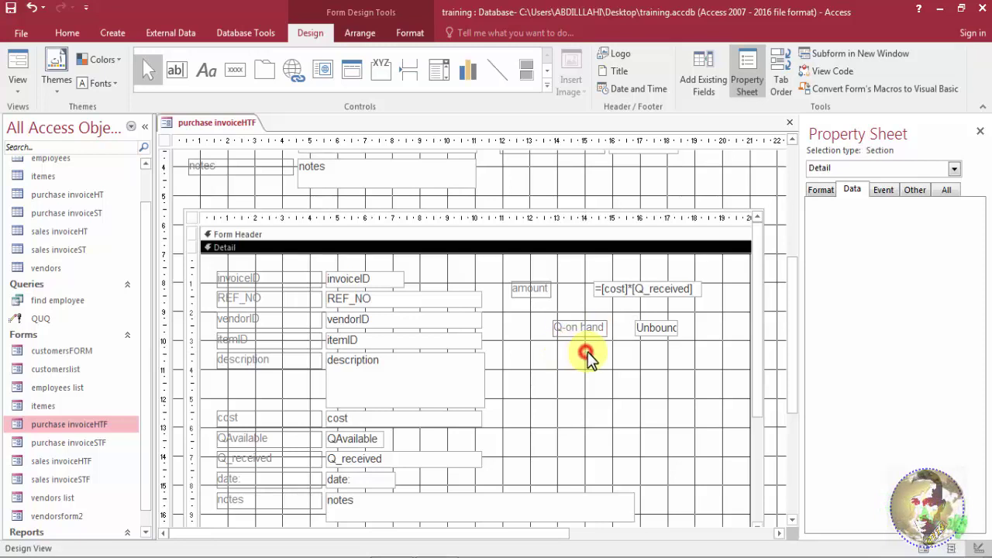
Set the Q-on hand text box's control source to the expression [QAvailable] + [Q_received] using the Expression Builder.
left_click(656, 327)
left_click(978, 208)
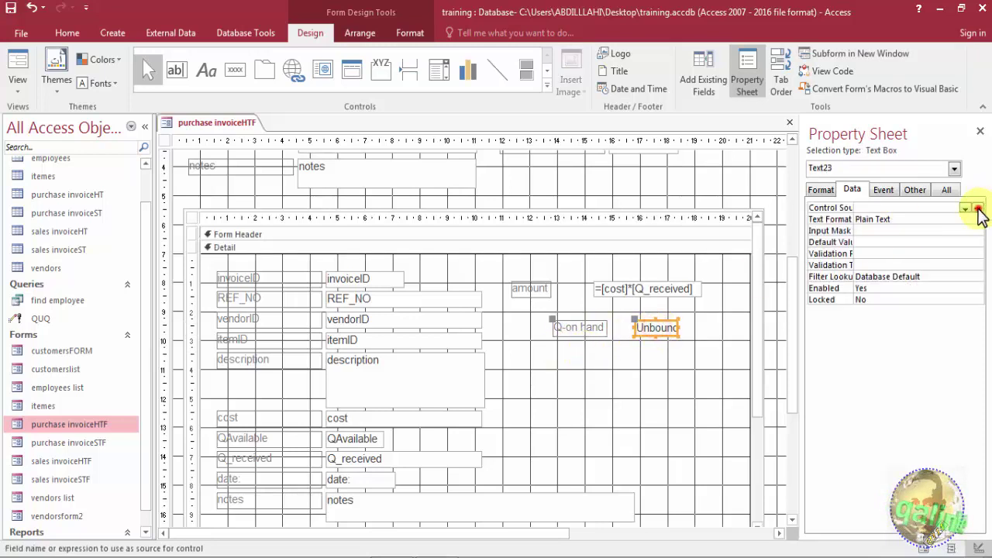
left_click(553, 291)
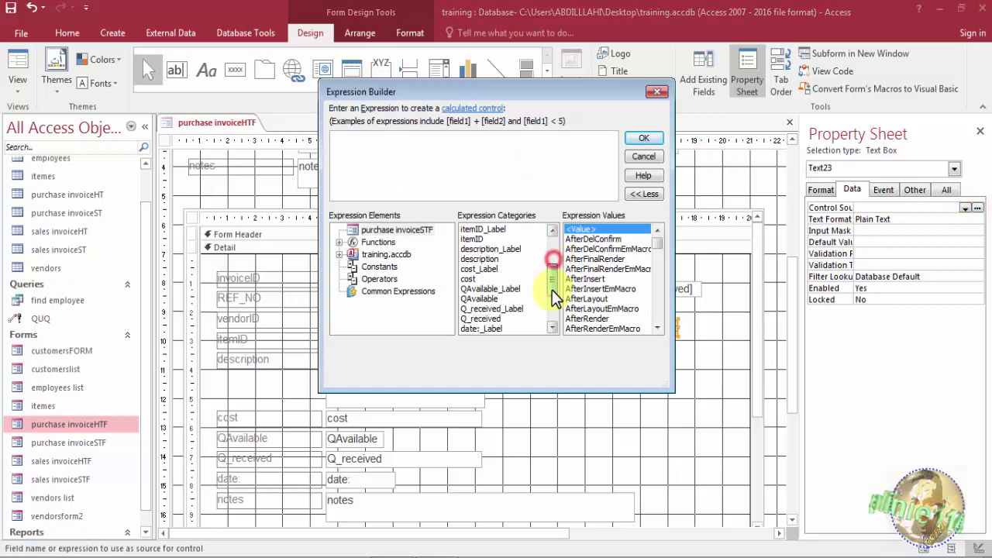
double_click(495, 281)
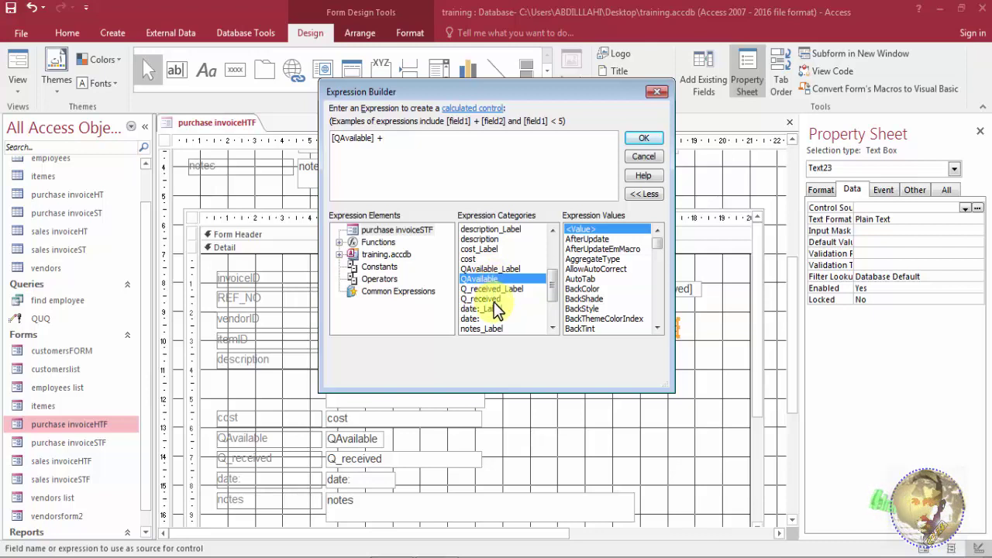
double_click(481, 299)
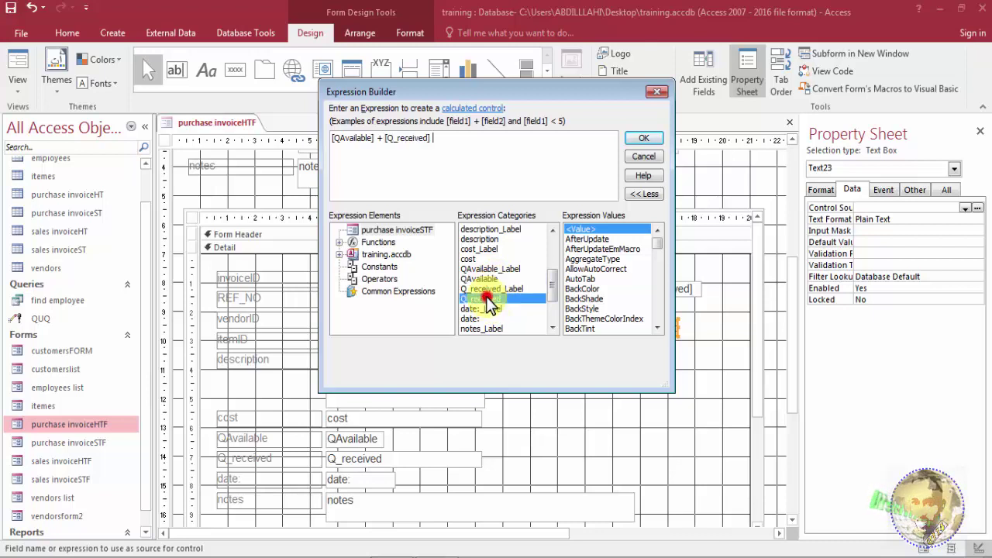
left_click(640, 144)
left_click(647, 354)
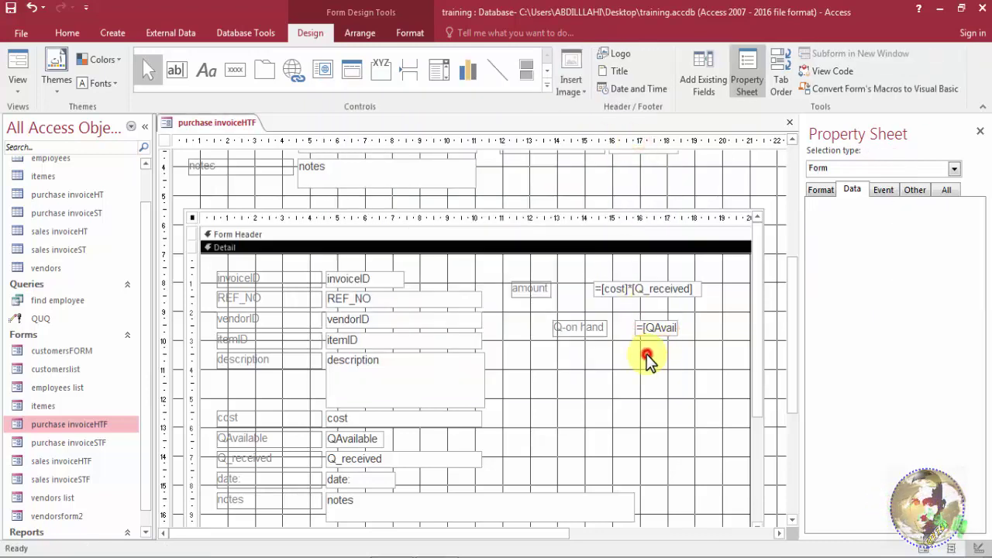
Switch to Form View and enter a test subform row with itemID 1 and Q_received 4.
left_click(13, 67)
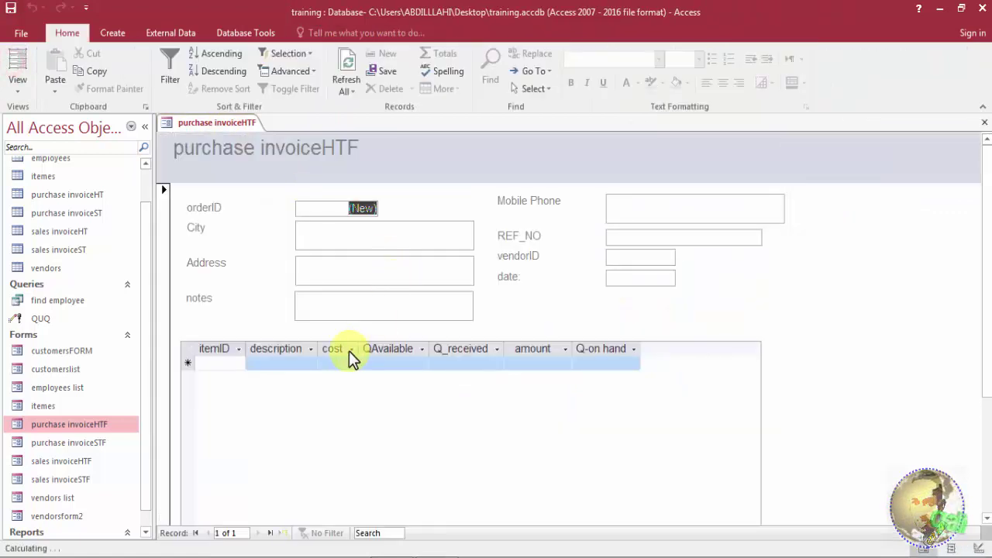
left_click(230, 365)
type("1")
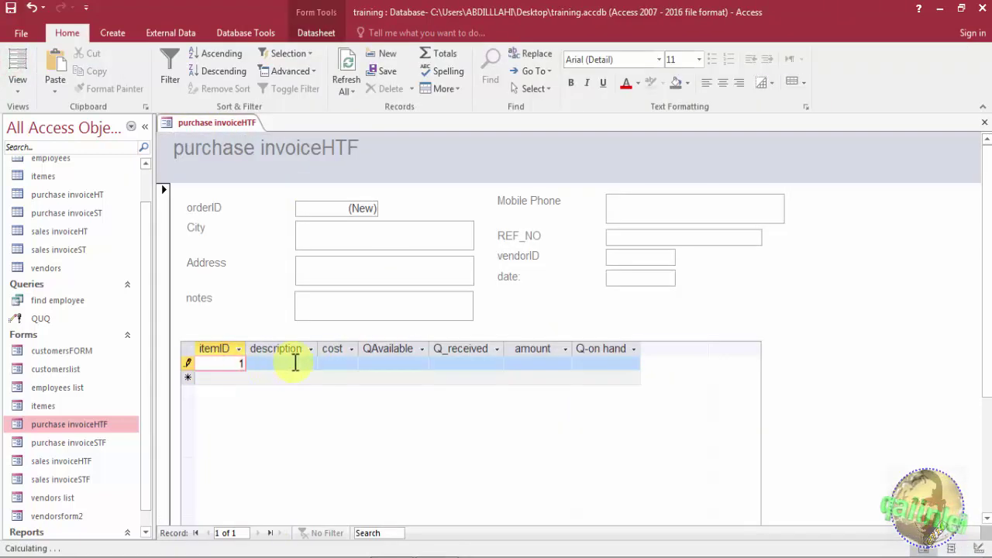
left_click(329, 363)
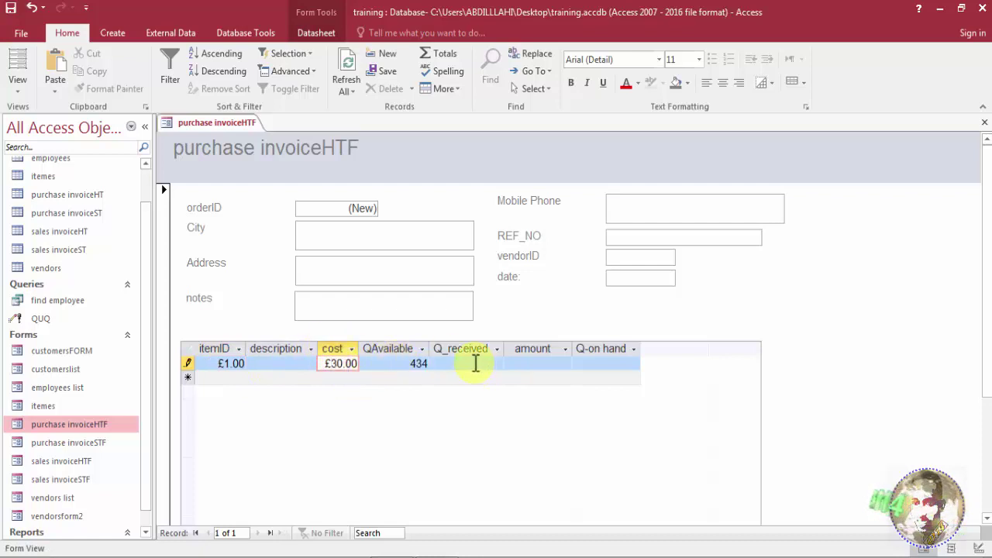
left_click(474, 363)
type("4")
left_click(475, 378)
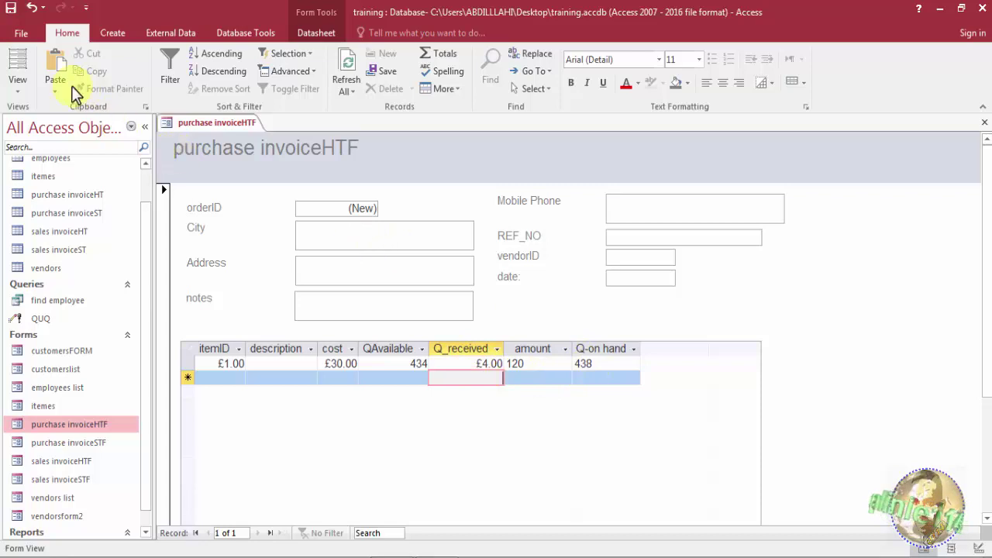
Return to Design View and rearrange the main form's fields into two columns: orderID, REF_NO, date, notes beside vendorID, City, Address, Mobile Phone.
left_click(18, 85)
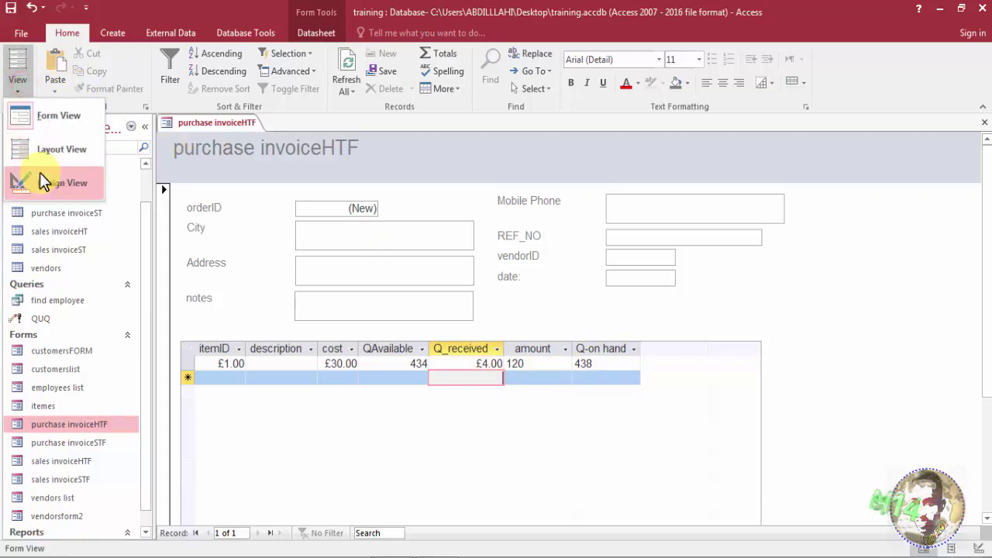
left_click(39, 172)
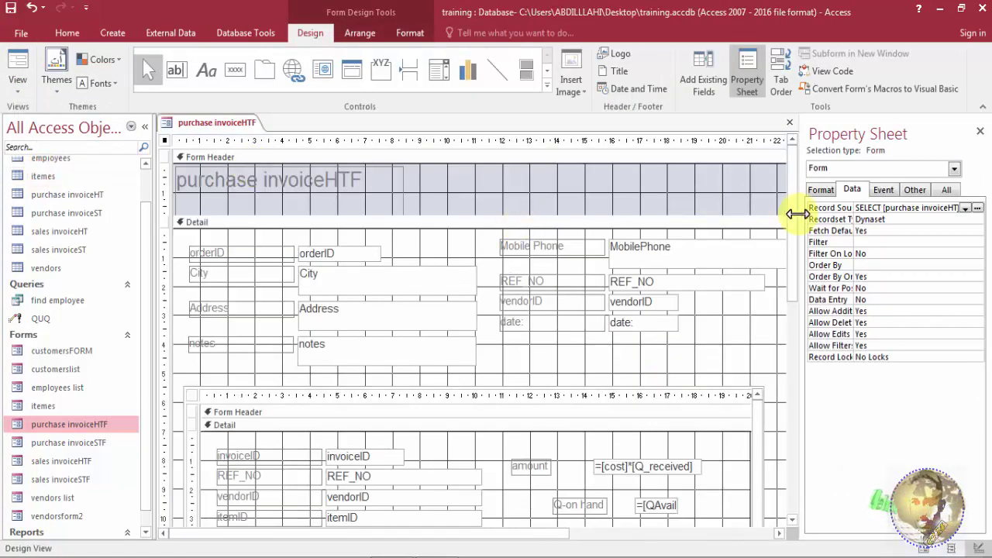
mouse_move(793, 218)
left_mouse_down()
mouse_move(793, 232)
mouse_move(794, 220)
left_mouse_up()
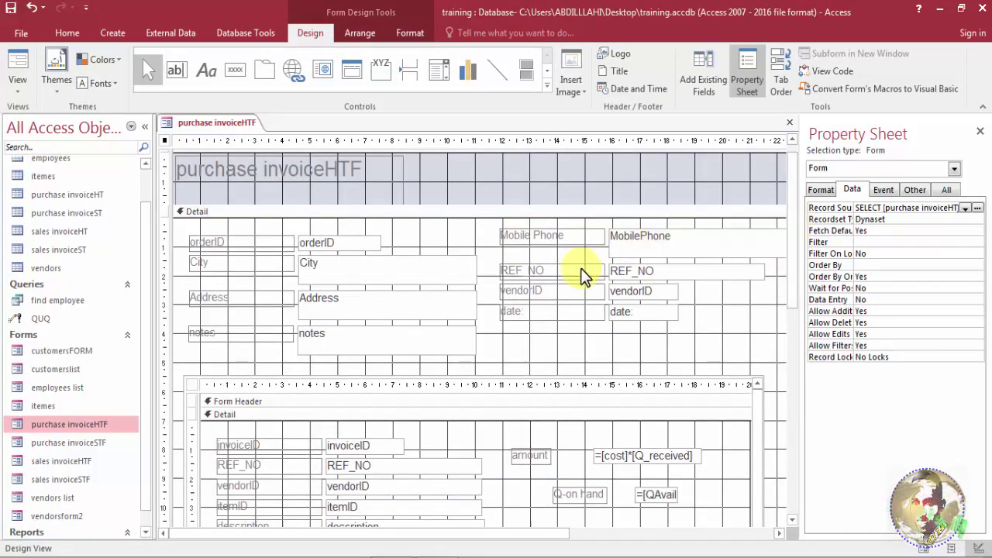
left_click(546, 296)
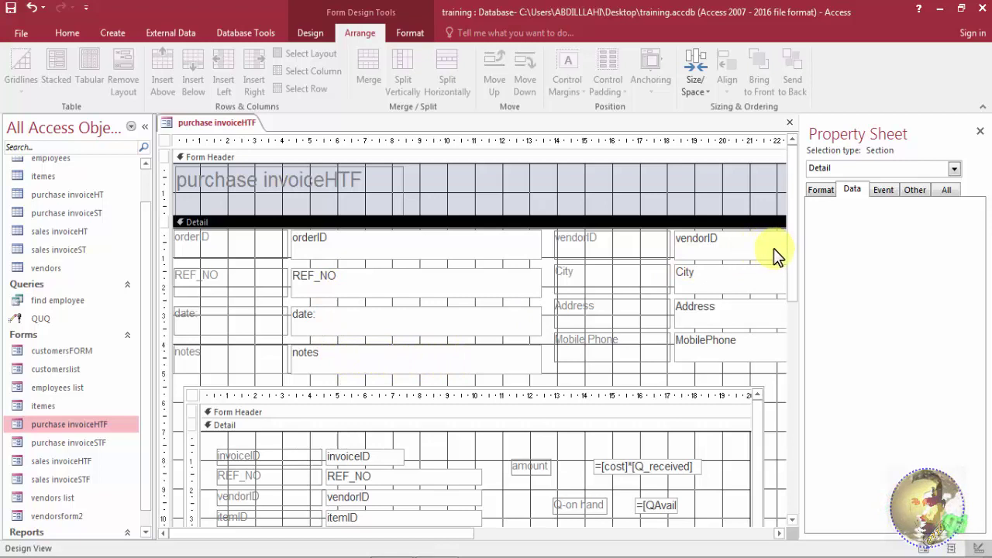
Change the main form's vendorID text box to a combo box and increase its height to 0.926 cm.
left_click_drag(438, 535, 548, 543)
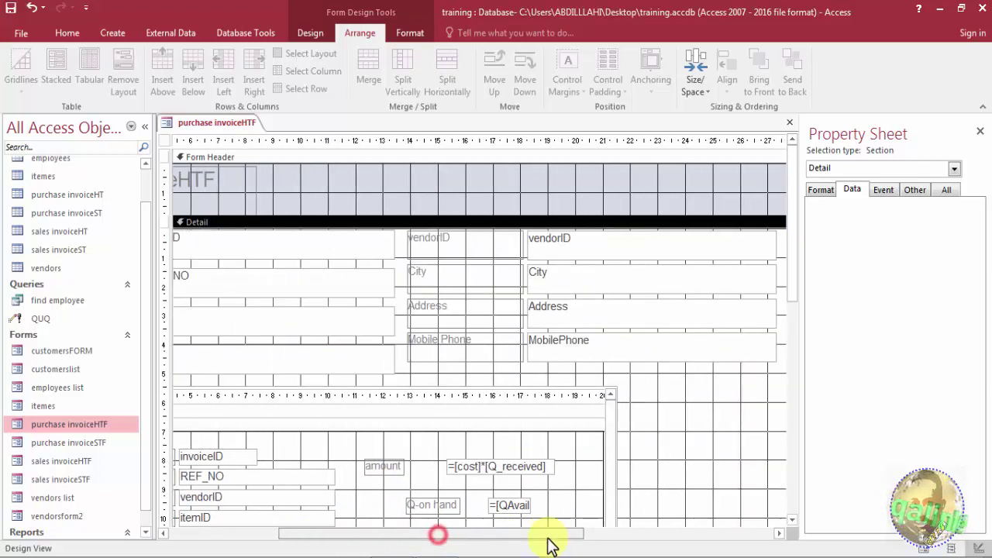
left_click(614, 243)
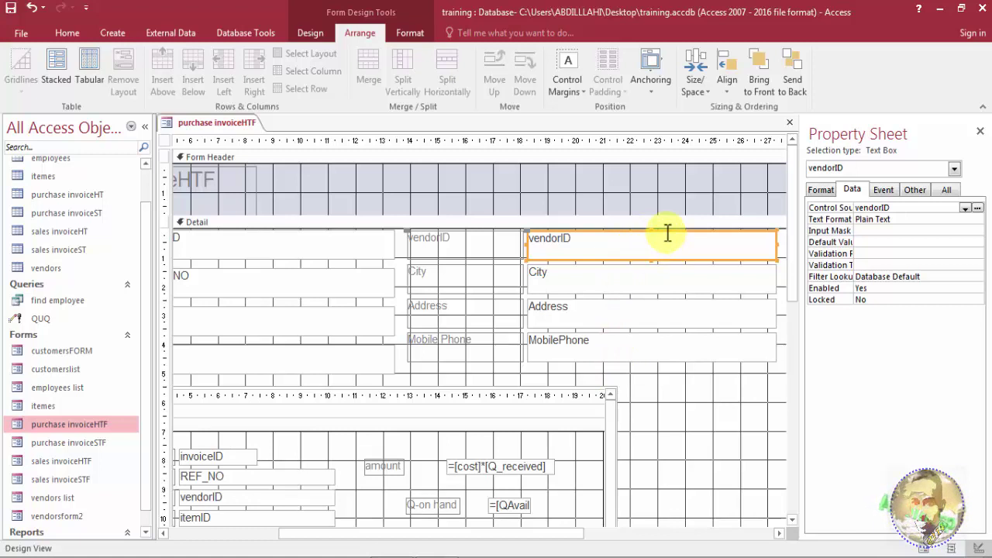
right_click(665, 232)
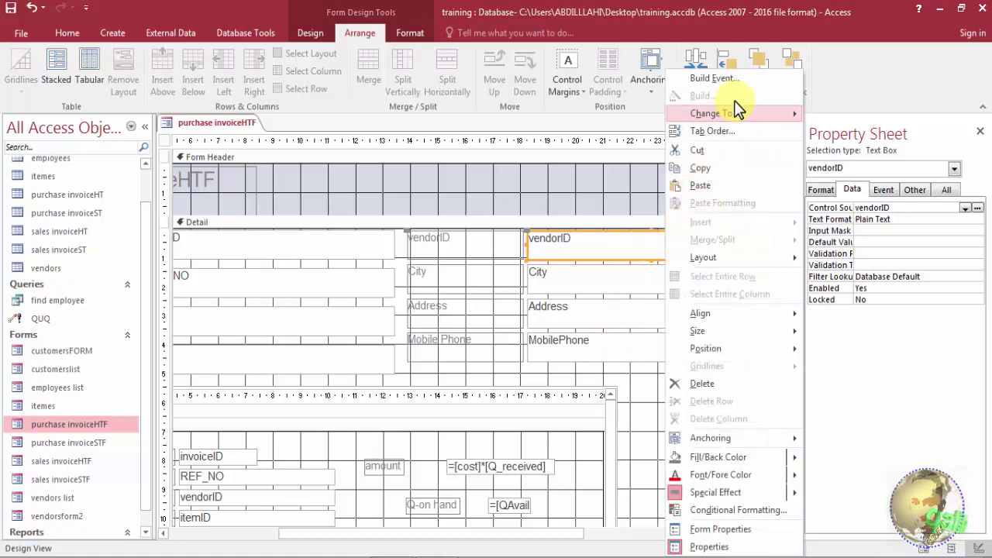
mouse_move(734, 109)
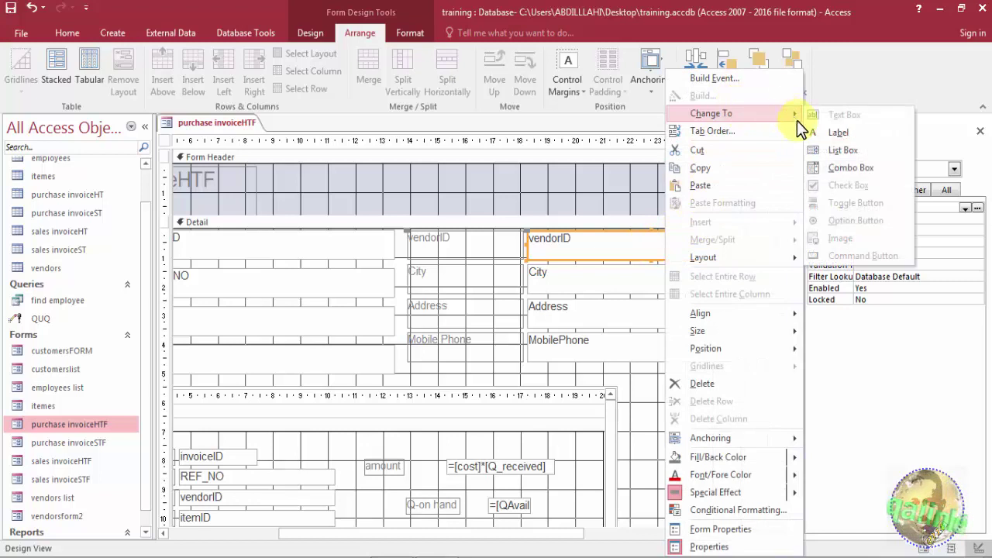
left_click(816, 168)
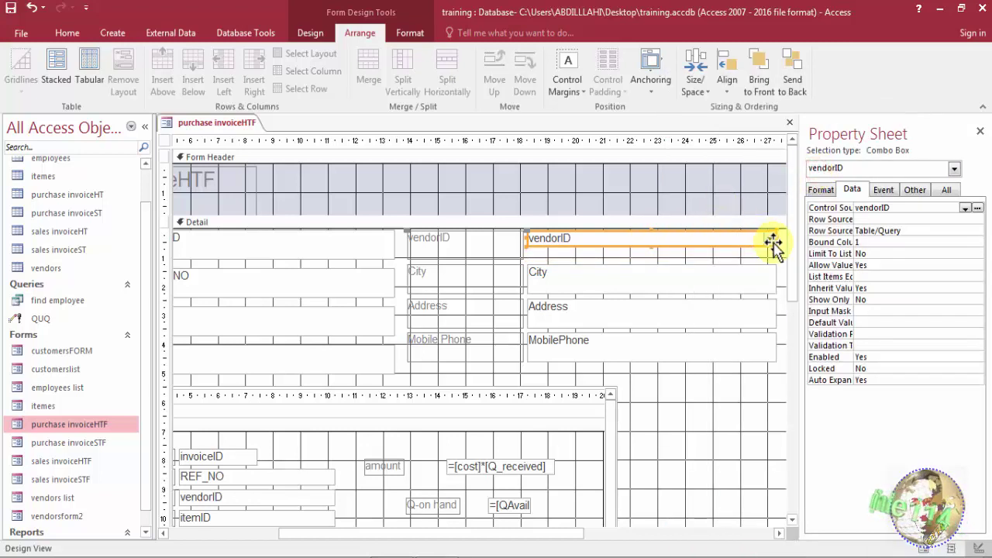
left_click_drag(774, 245, 776, 259)
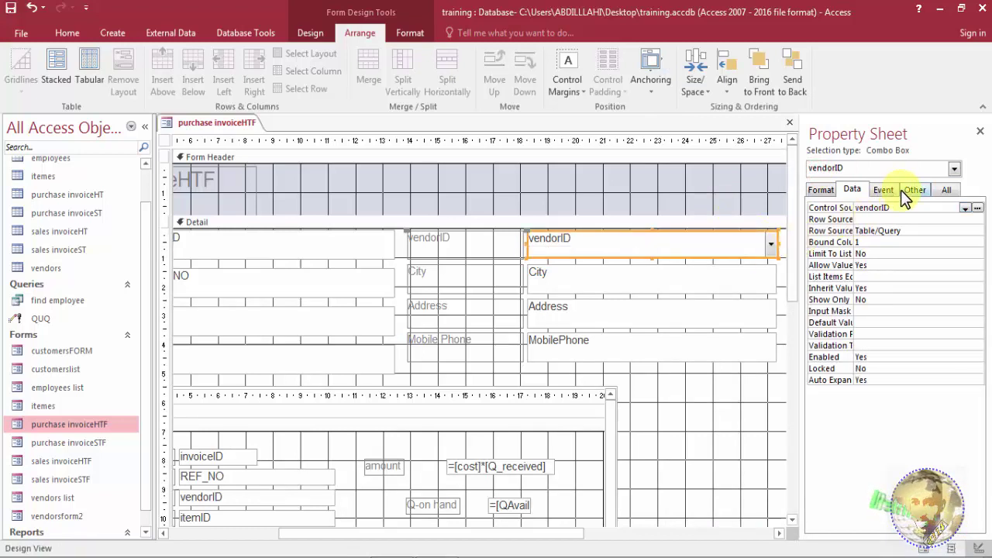
Build the vendorID combo box's row source as a query on the vendors table with the vendorID and FirstName fields.
left_click(897, 218)
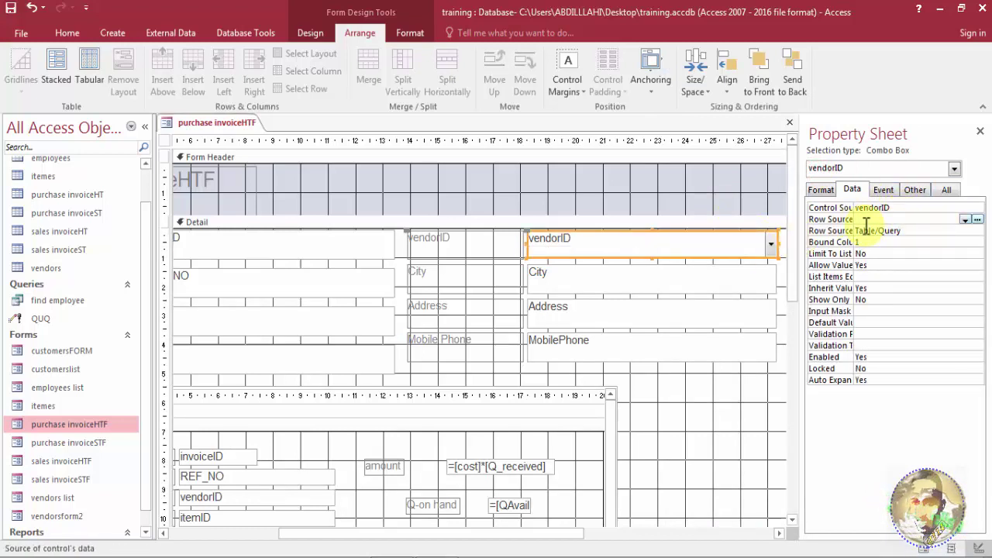
left_click_drag(853, 214, 878, 215)
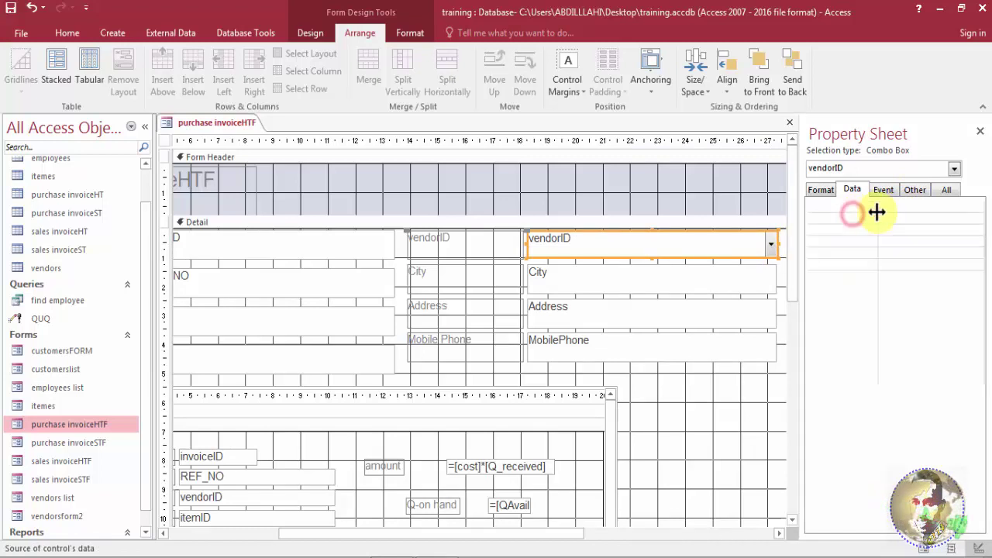
left_click(978, 220)
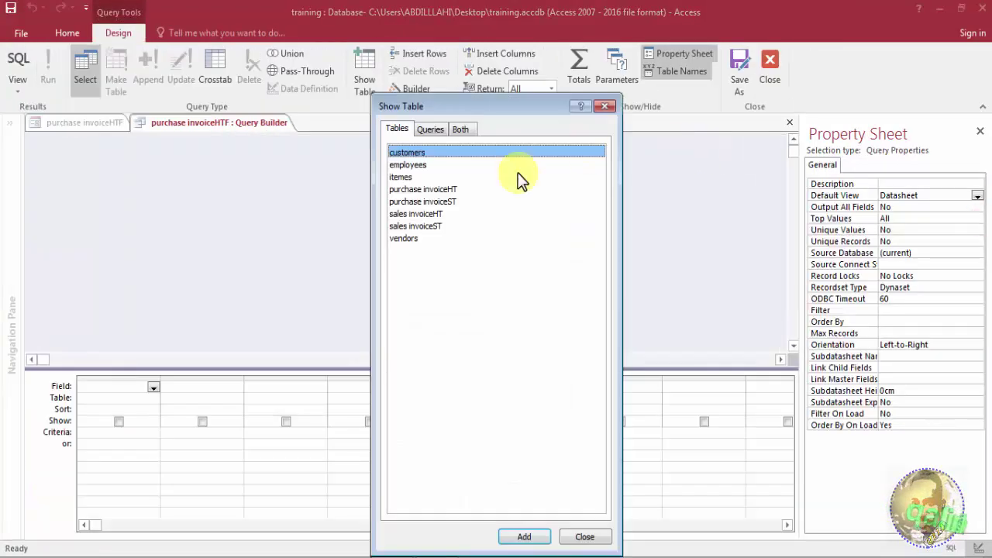
left_click(417, 239)
left_click(528, 538)
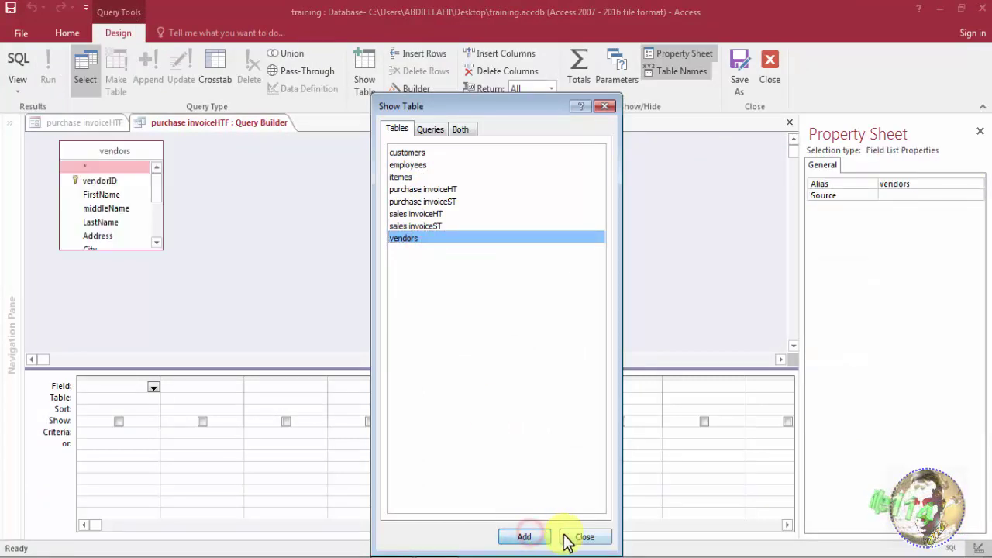
left_click(571, 538)
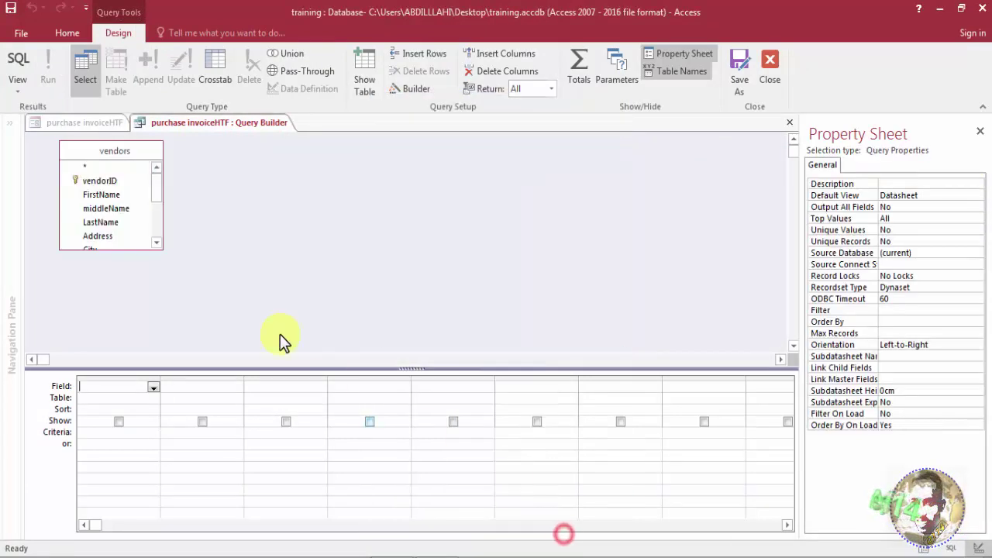
double_click(113, 183)
double_click(113, 194)
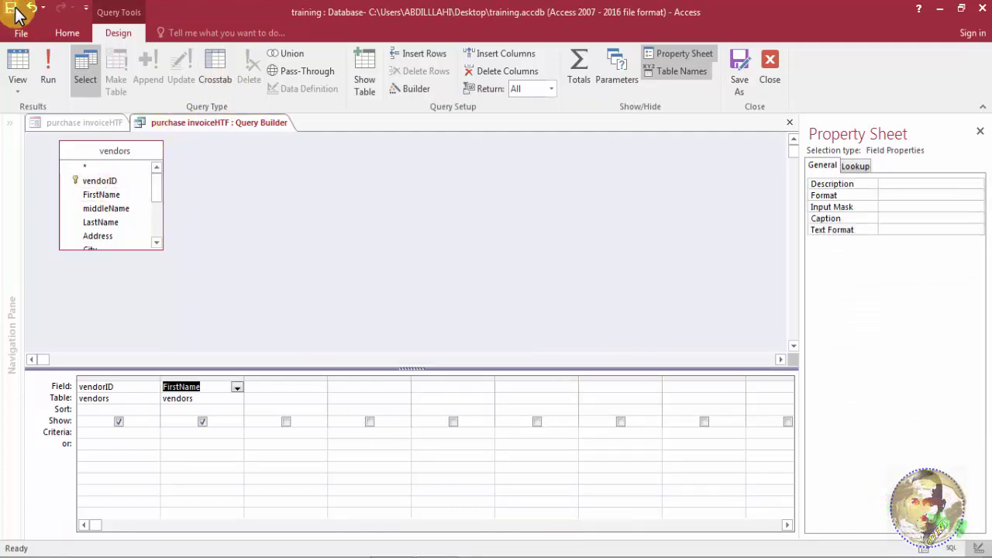
left_click(771, 74)
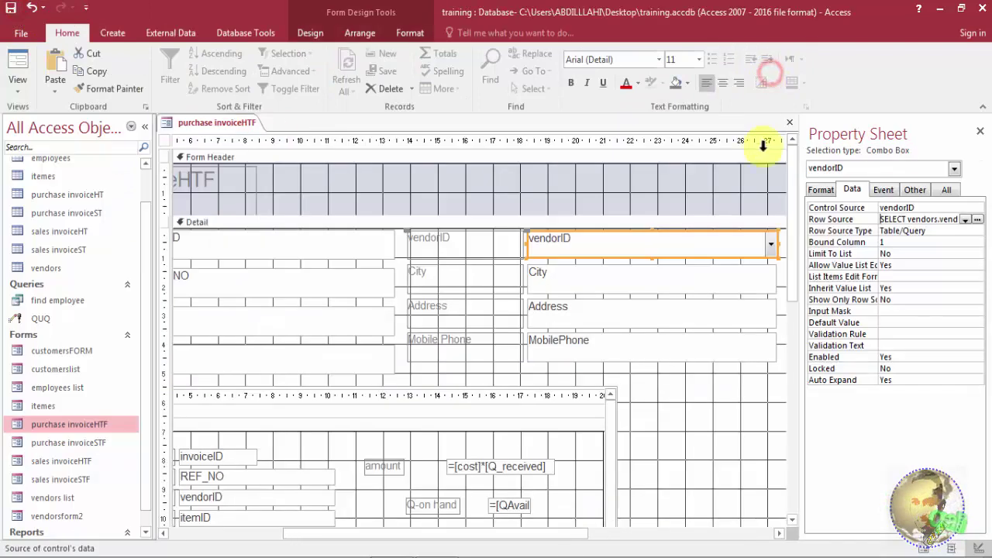
Set the vendorID combo box's column count to 2 and its column widths to 0;5.
left_click(824, 191)
left_click(883, 240)
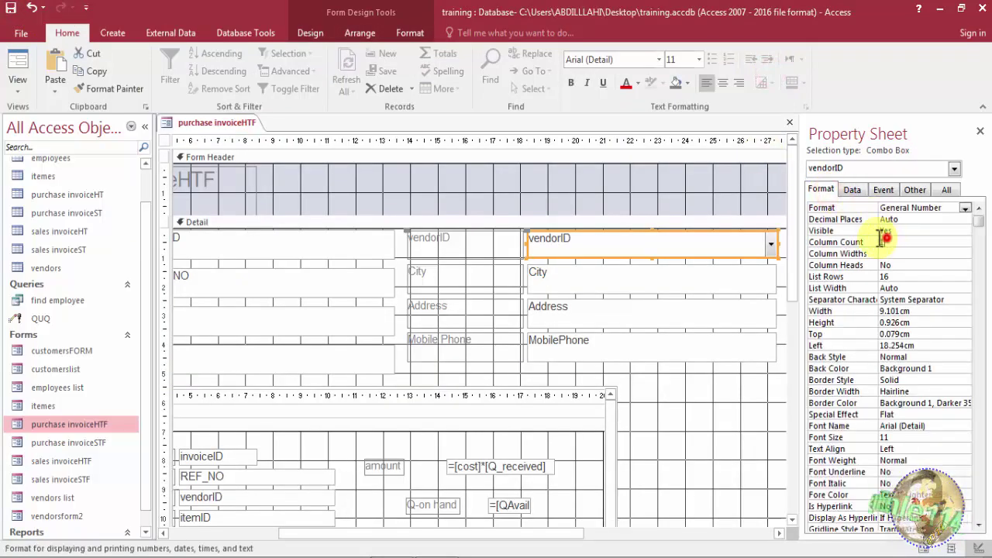
type("2")
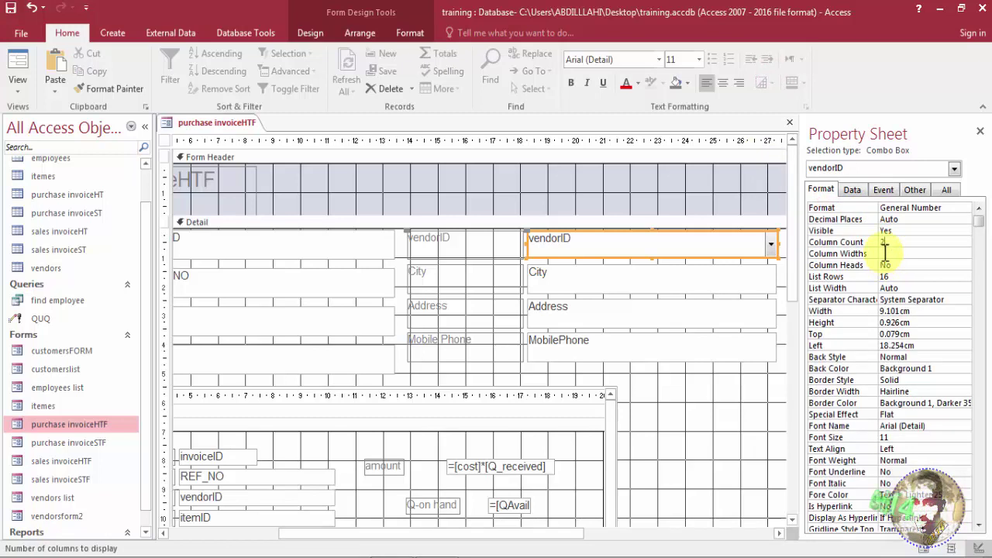
left_click(884, 253)
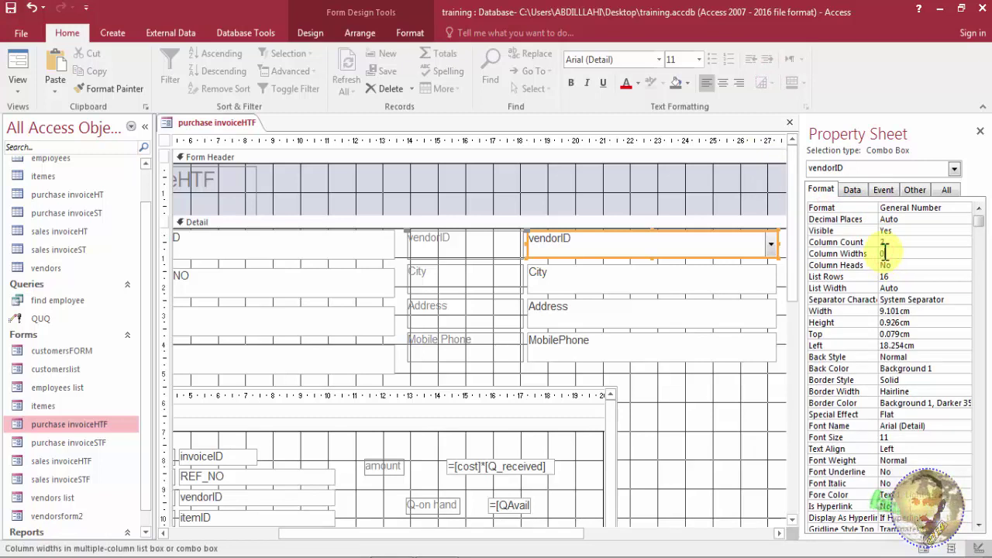
type("0cm")
type(";")
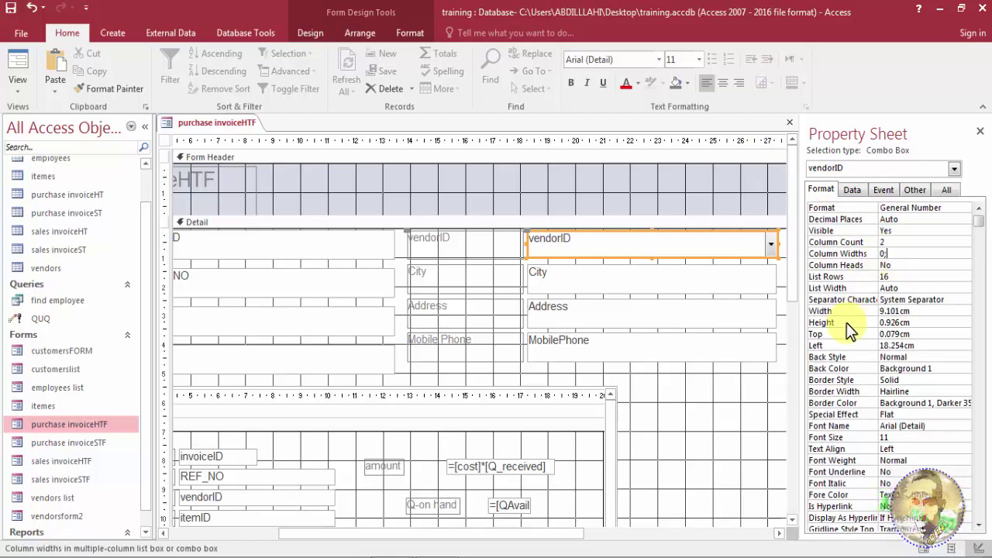
type("5")
left_click(892, 242)
Switch to Form View, test the vendorID combo box by choosing several different vendors, and move into the subform's itemID cell.
left_click(20, 67)
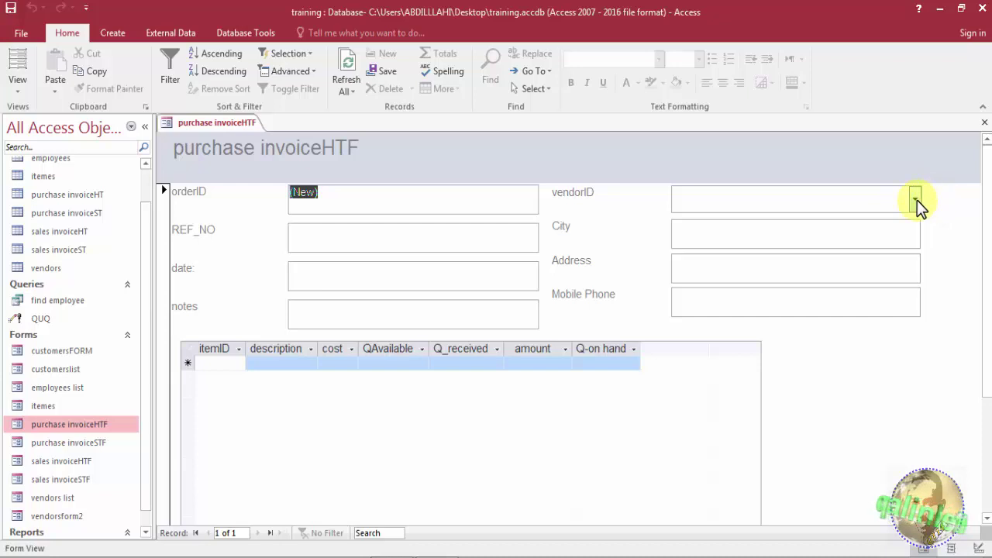
left_click(916, 200)
left_click(881, 248)
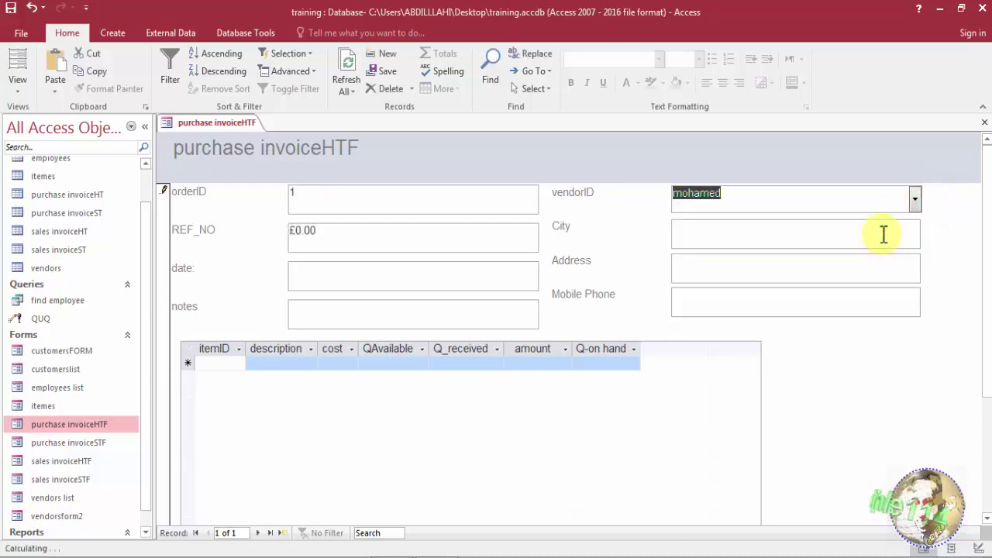
left_click(916, 199)
left_click(885, 276)
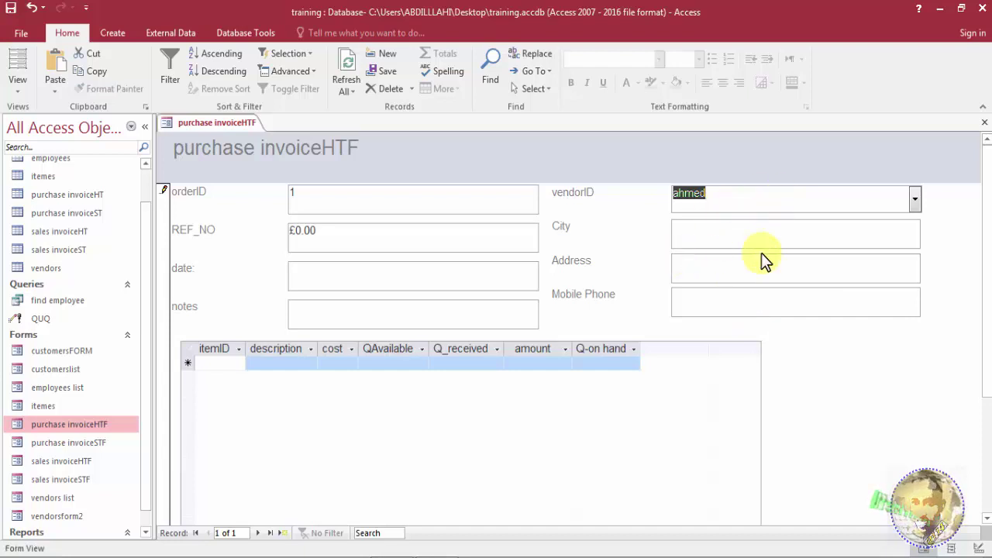
left_click(916, 199)
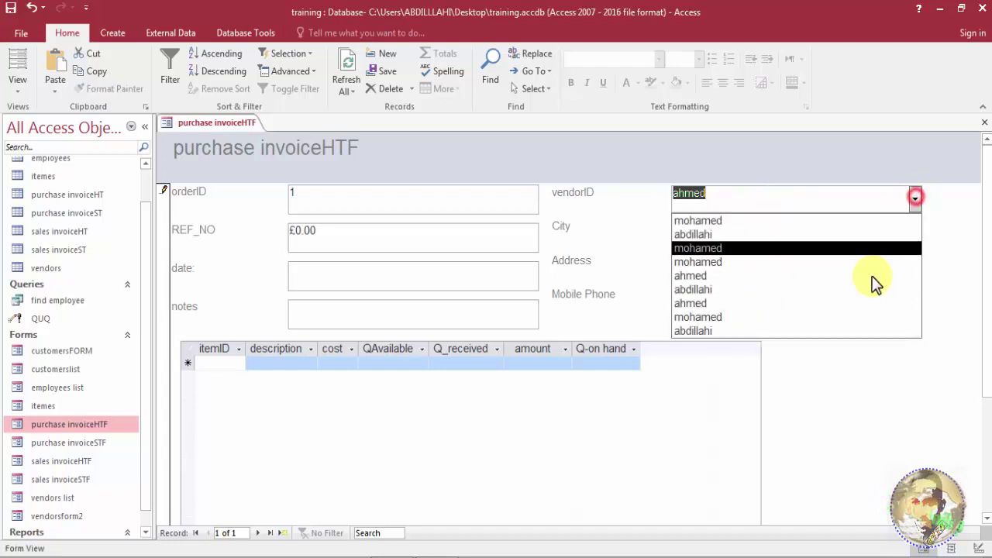
left_click(842, 332)
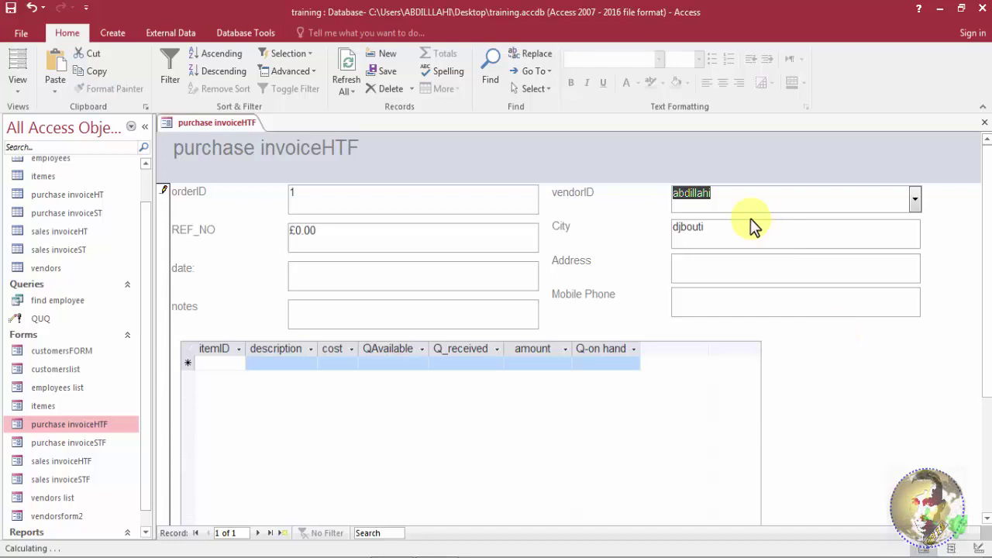
left_click(915, 199)
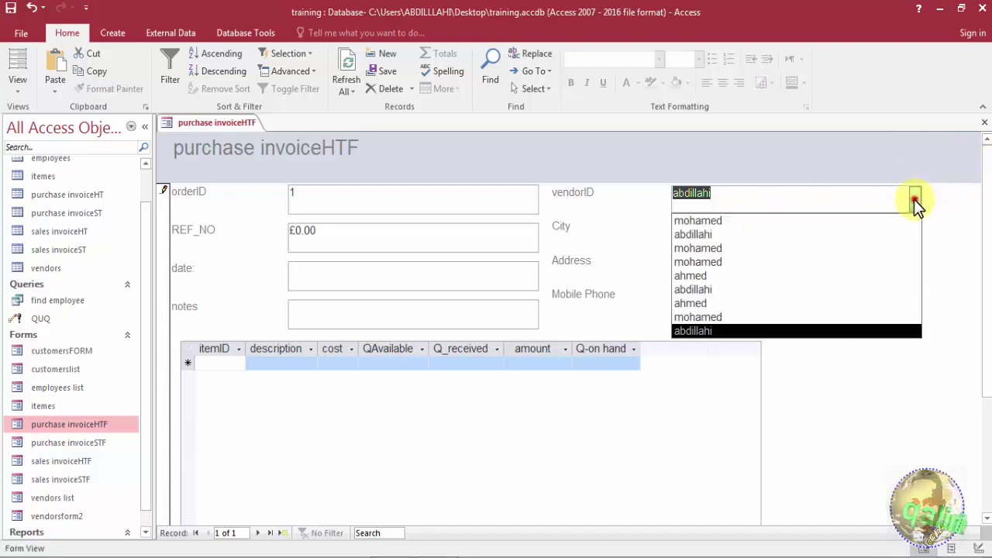
left_click(839, 319)
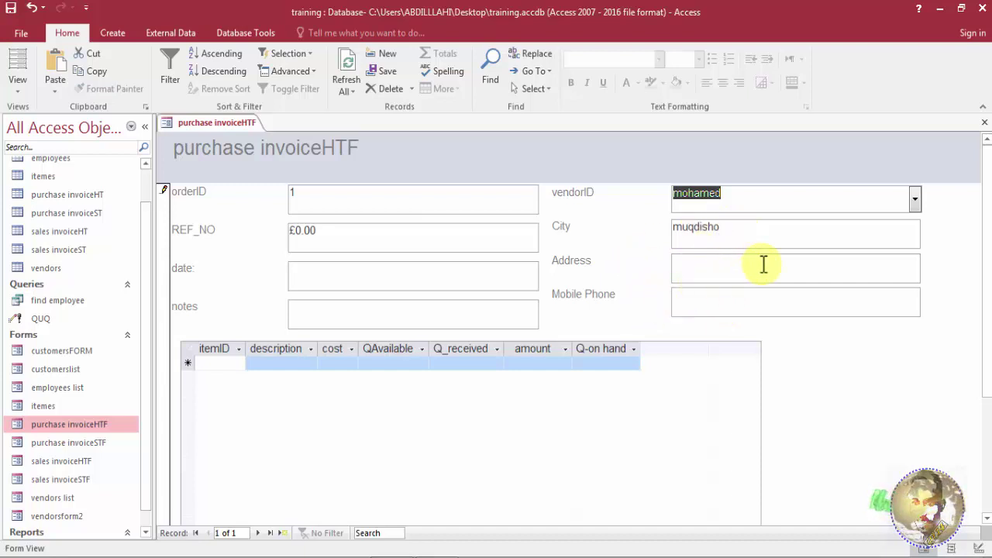
left_click(914, 204)
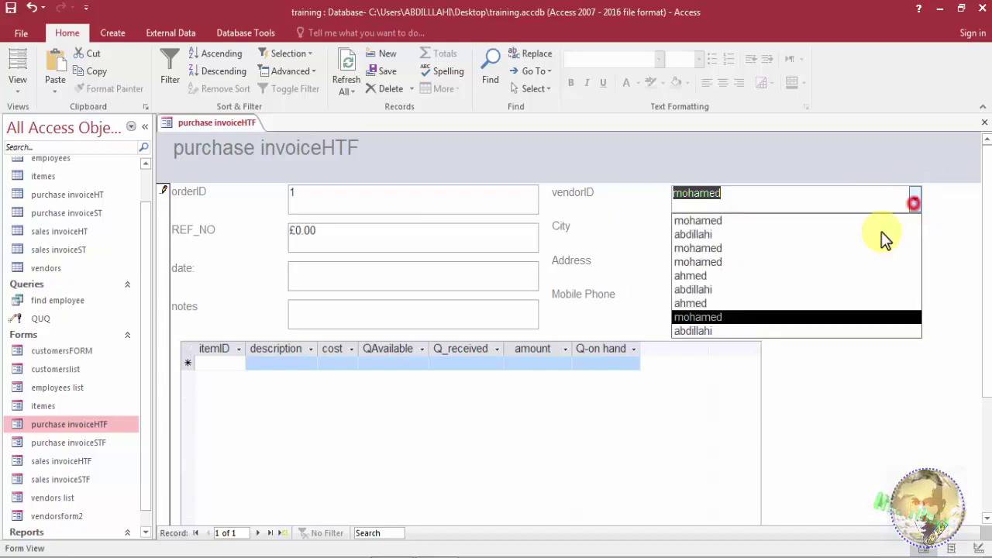
left_click(850, 275)
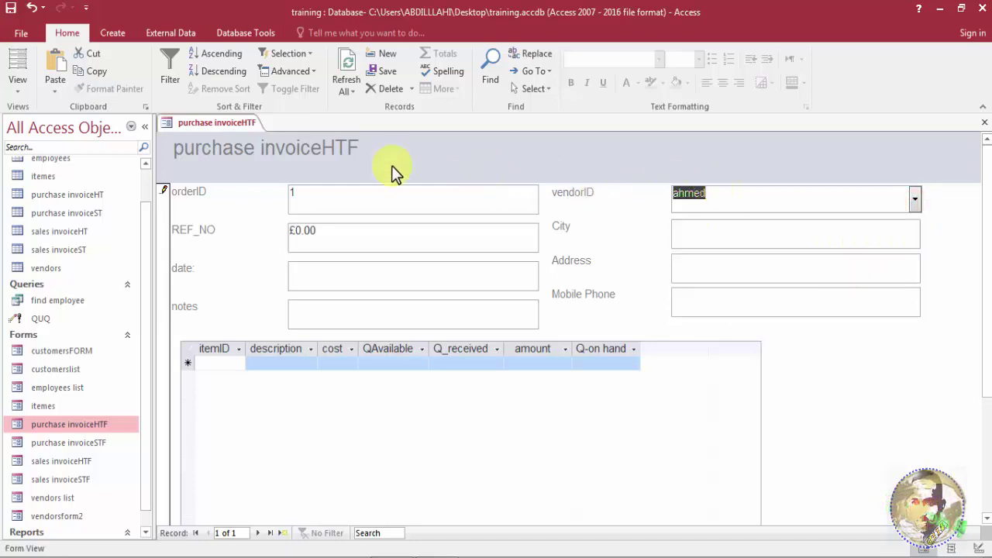
left_click(236, 364)
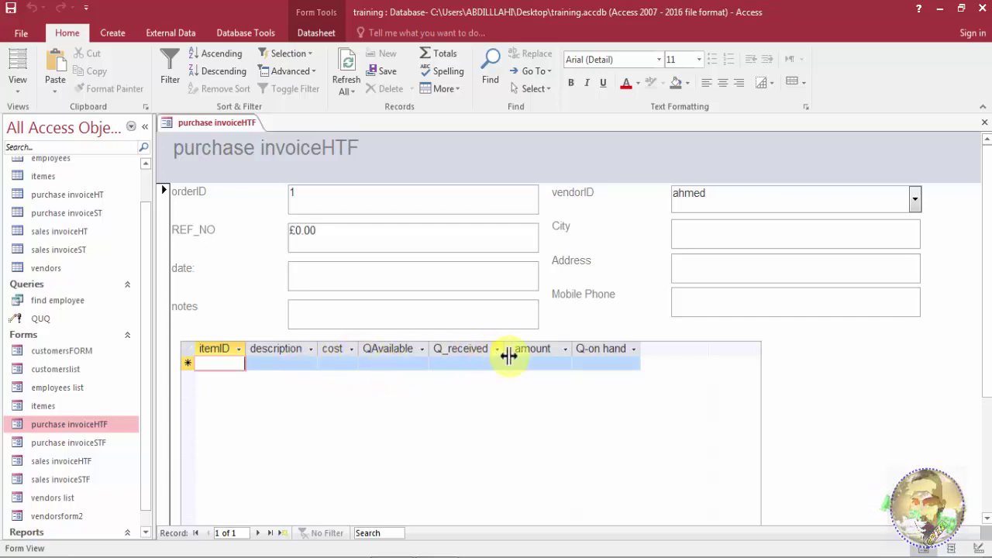
Return the form to Design View and change the subform's itemID text box to a combo box.
right_click(223, 124)
left_click(270, 232)
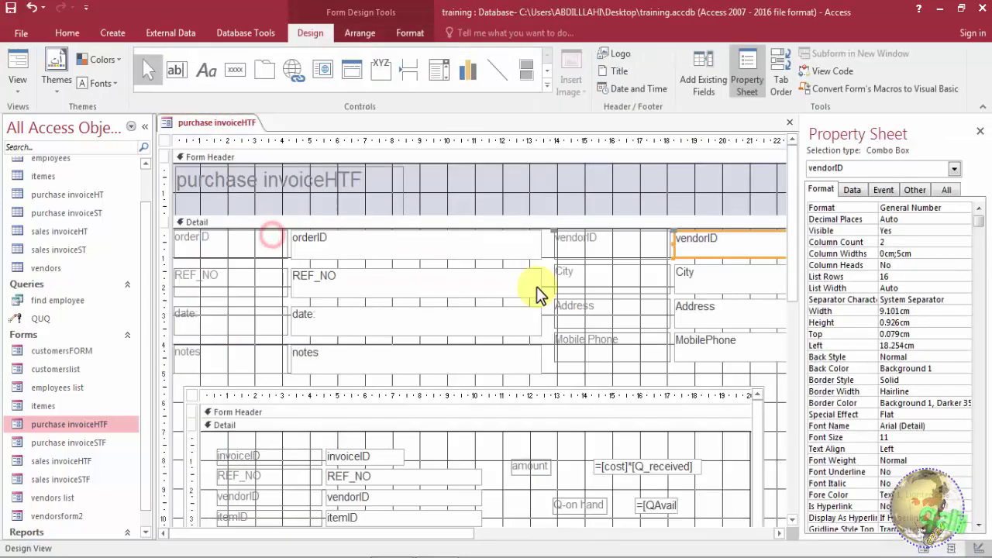
left_click_drag(790, 266, 791, 372)
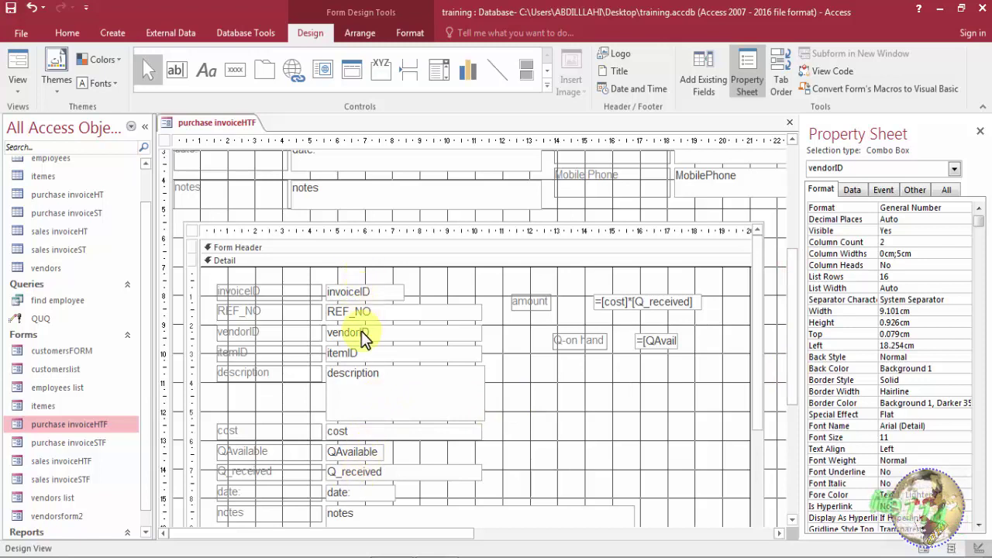
left_click(364, 352)
left_click(365, 353)
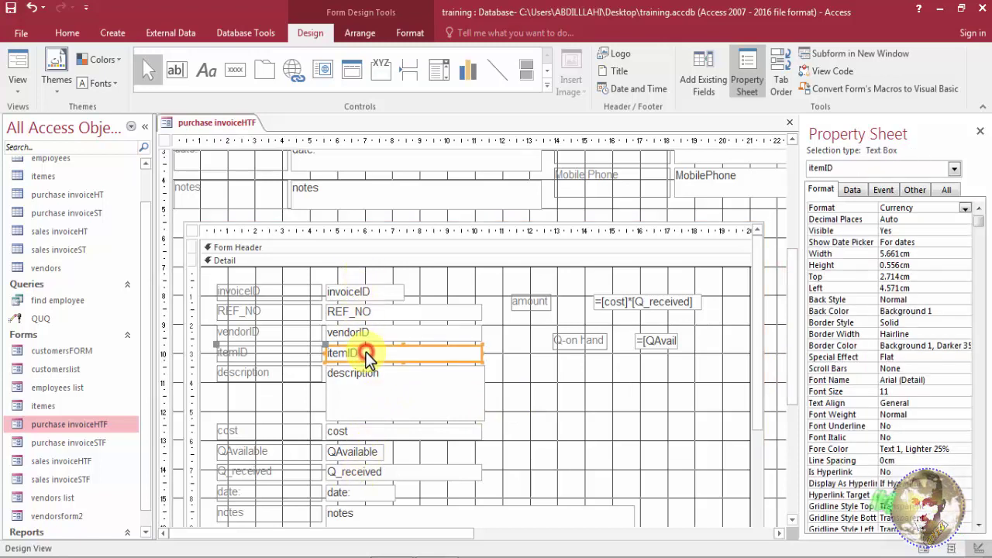
right_click(367, 353)
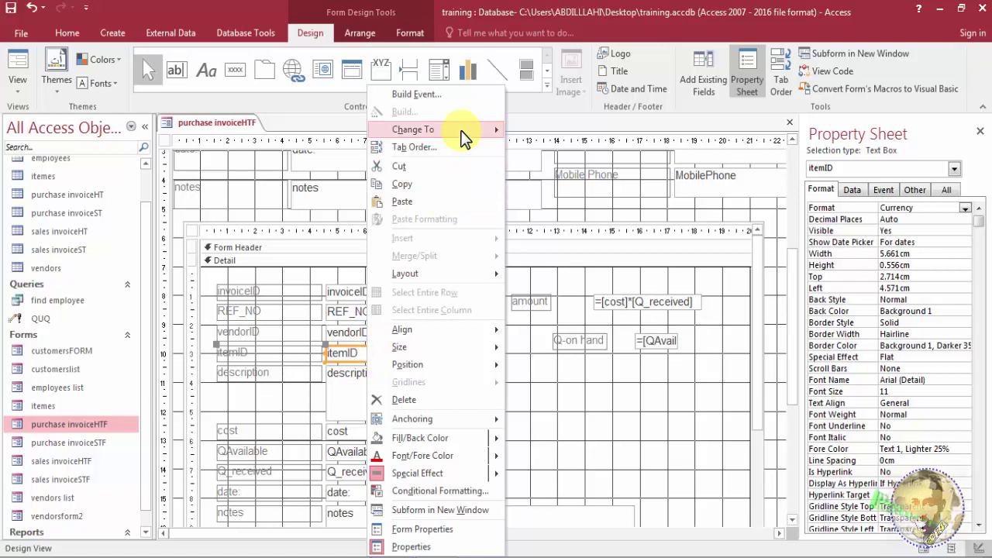
mouse_move(454, 129)
left_click(525, 185)
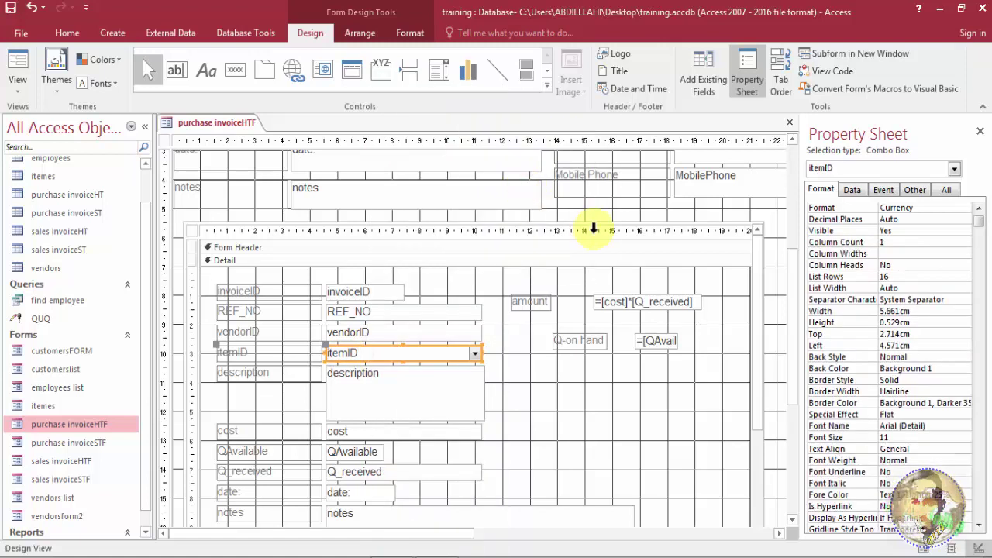
Build the itemID combo box's row source as a query on the itemes table with the itemID and itemName fields.
left_click(852, 190)
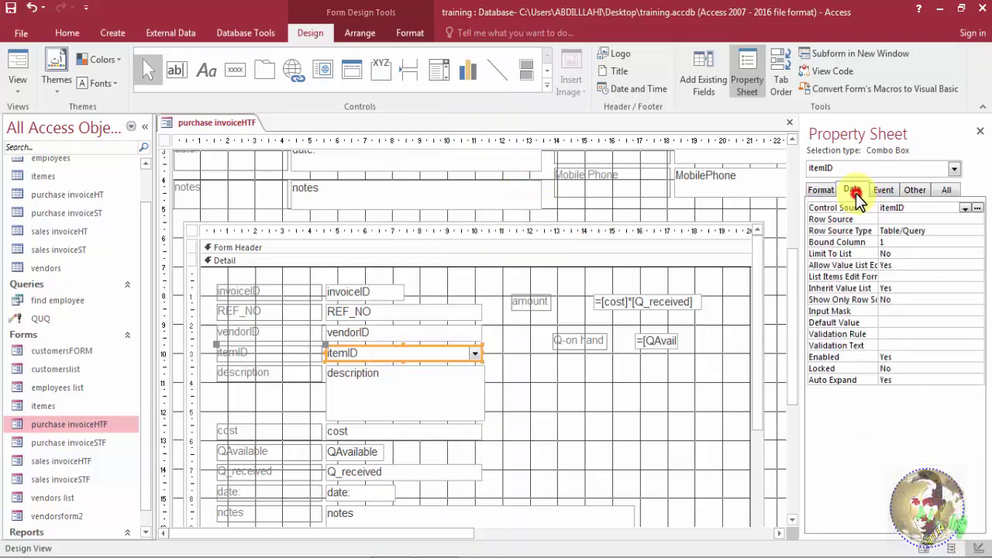
left_click(974, 221)
left_click(975, 223)
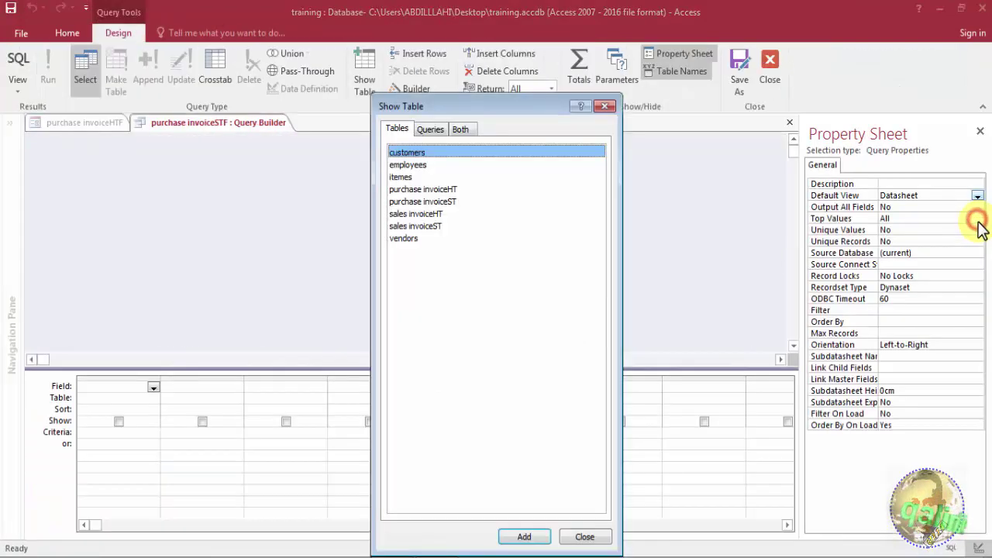
left_click(413, 177)
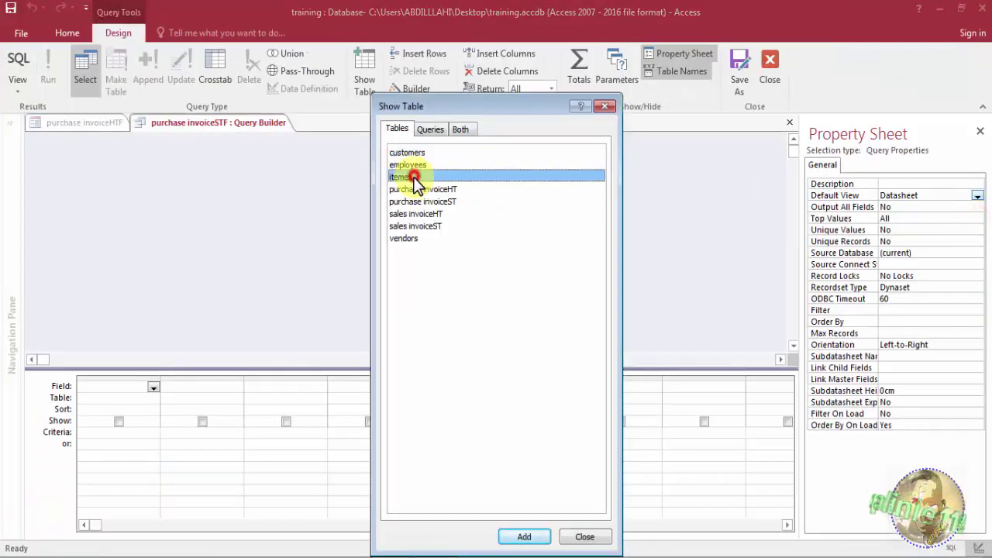
left_click(525, 537)
left_click(575, 537)
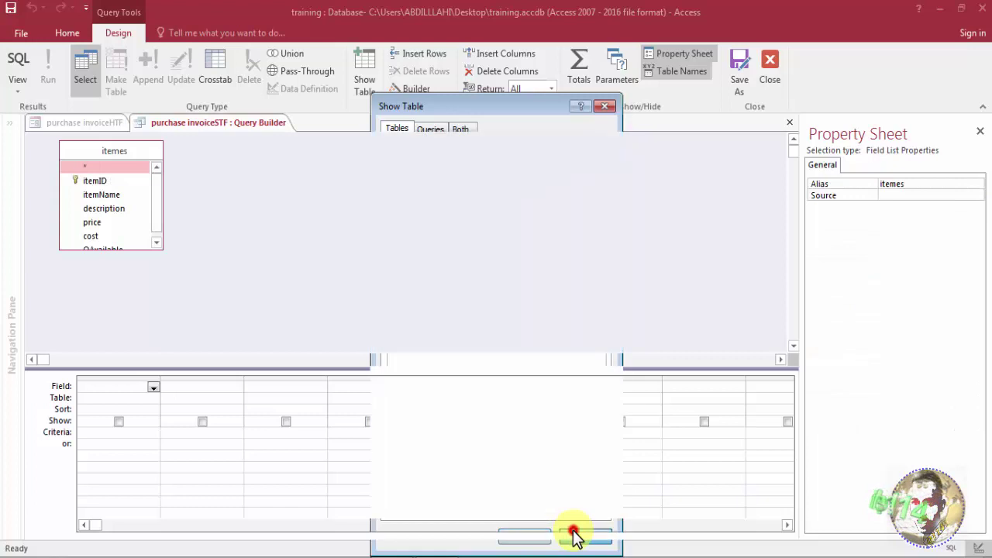
double_click(102, 182)
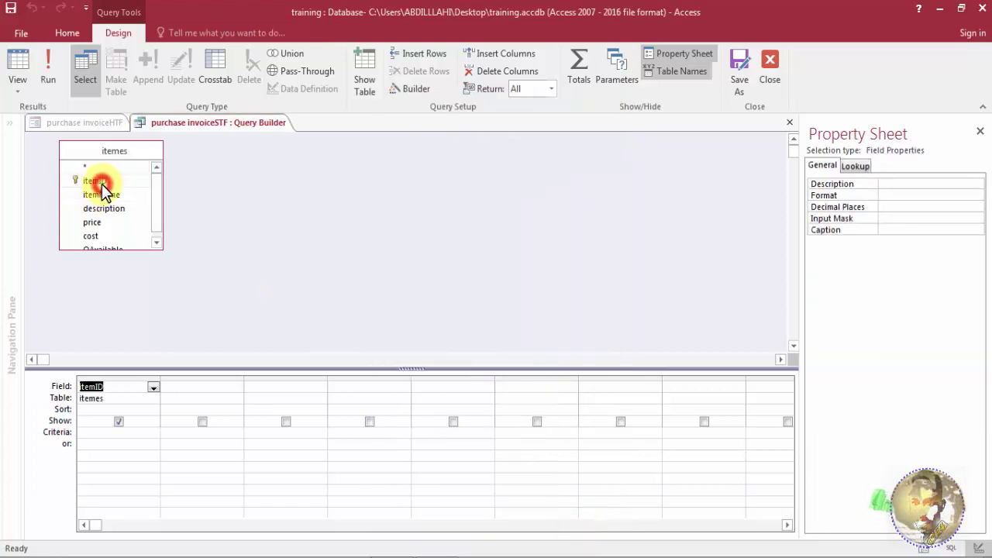
double_click(104, 195)
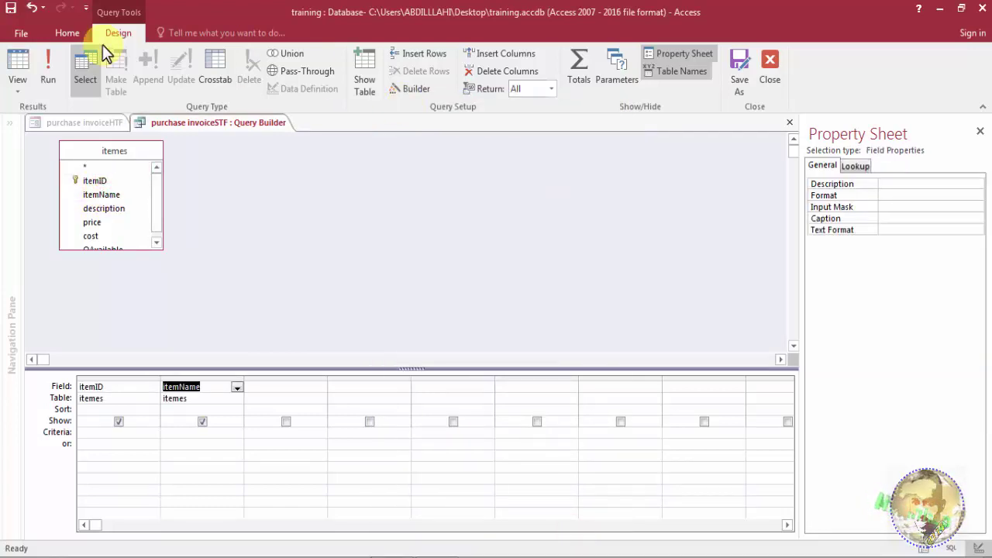
left_click(767, 68)
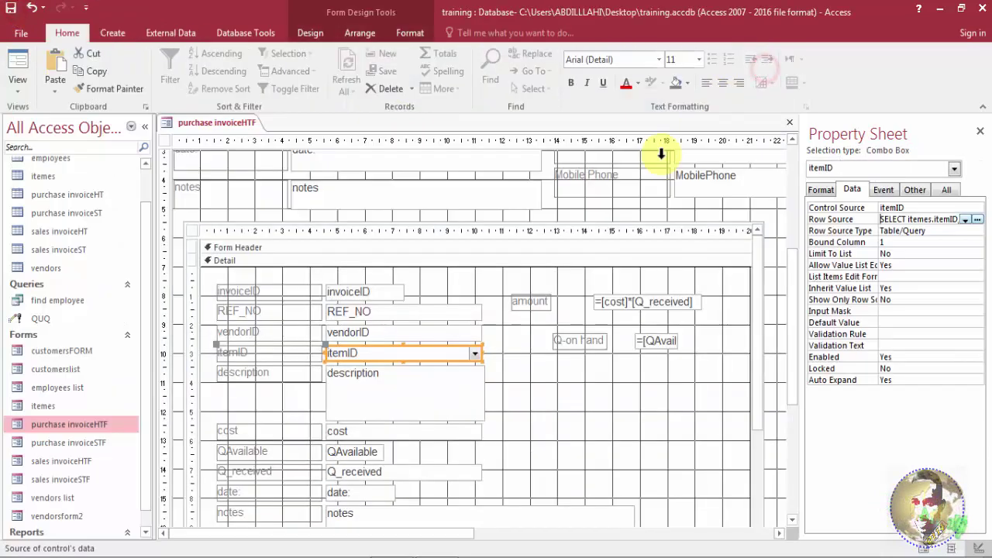
Set the itemID combo box's column count to 2 and its column widths to 0;6.
left_click(824, 190)
left_click(892, 242)
type("2")
left_click(888, 253)
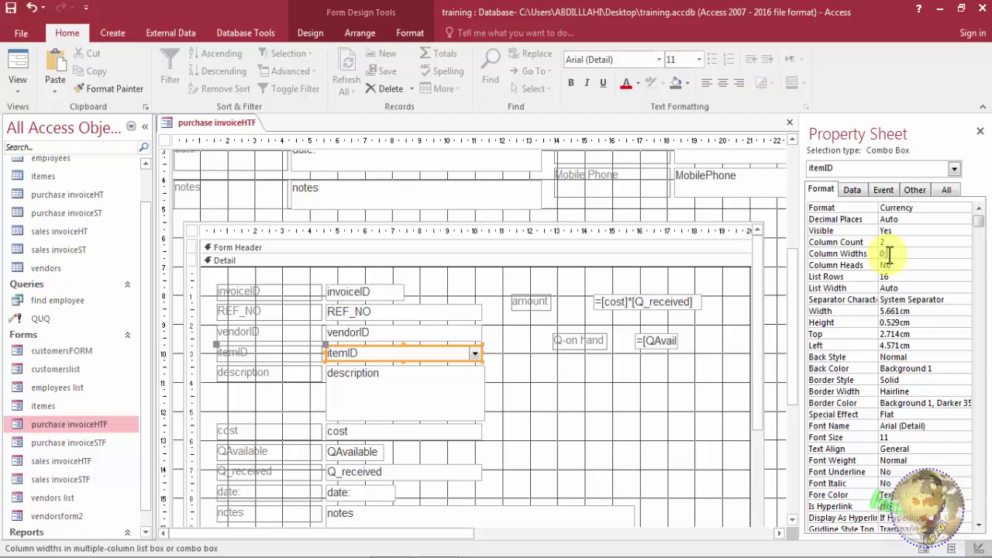
left_click(906, 264)
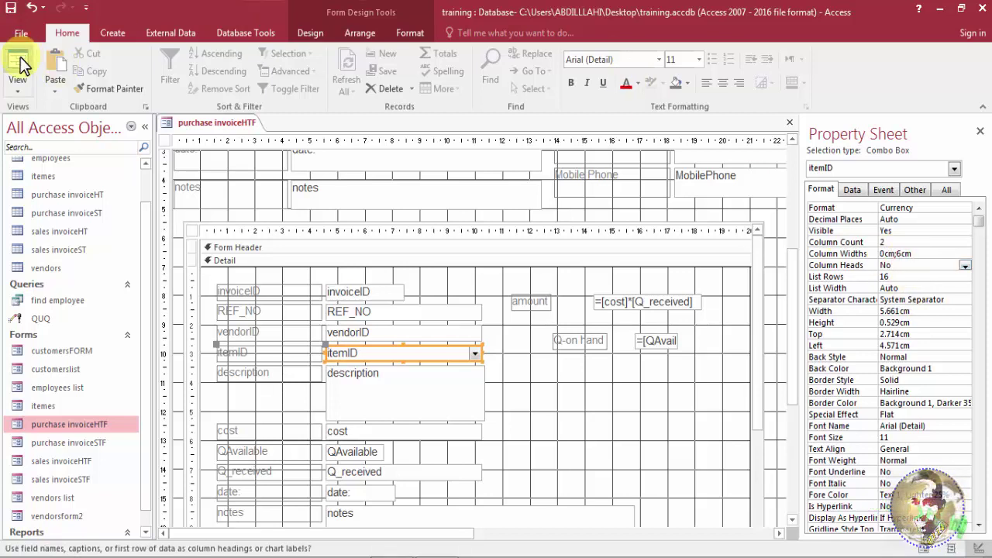
Switch to Form View and test the subform's itemID combo box by choosing baasto and bariis.
left_click(18, 66)
left_click(258, 362)
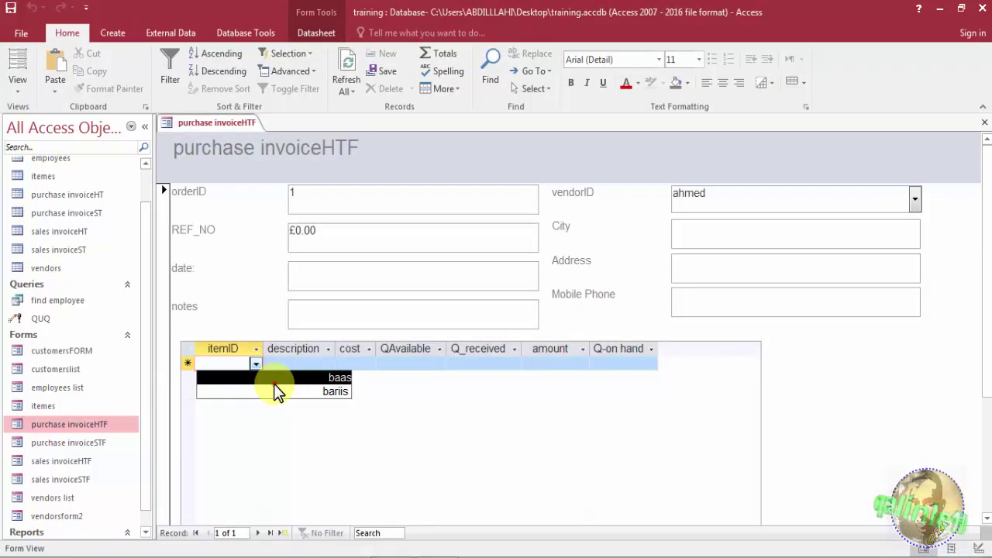
left_click(274, 384)
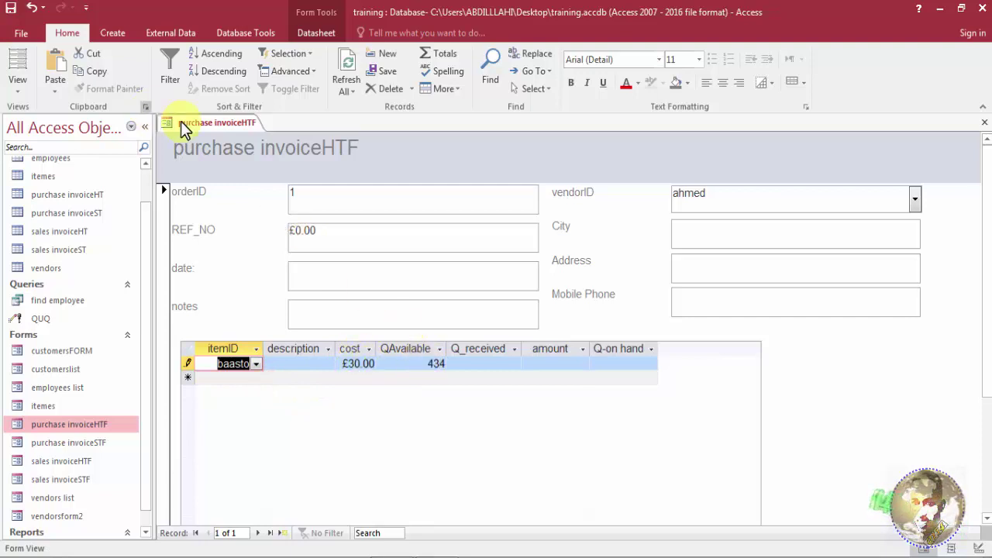
left_click(255, 363)
left_click(264, 397)
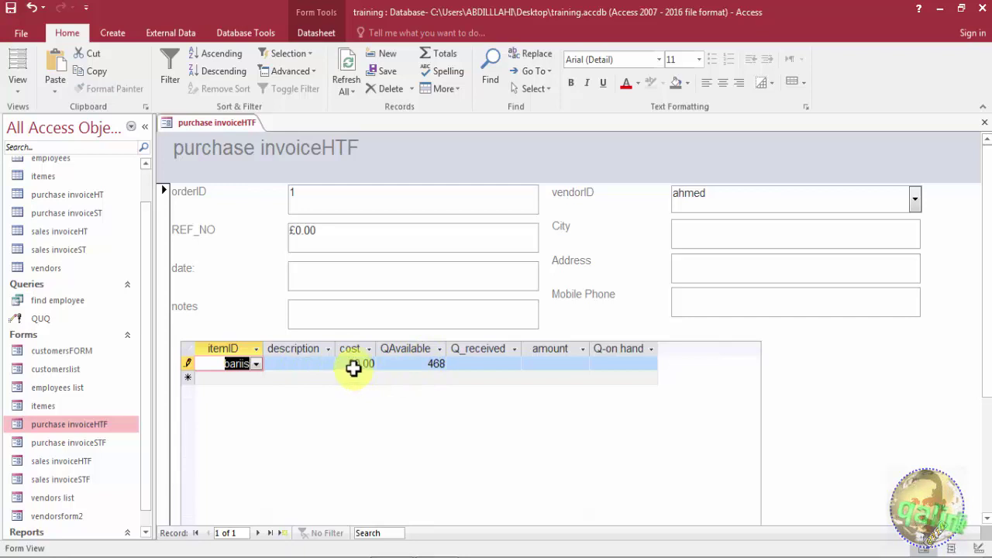
Return to Design View and set the list width of the subform's itemID combo box to 3 cm.
right_click(186, 124)
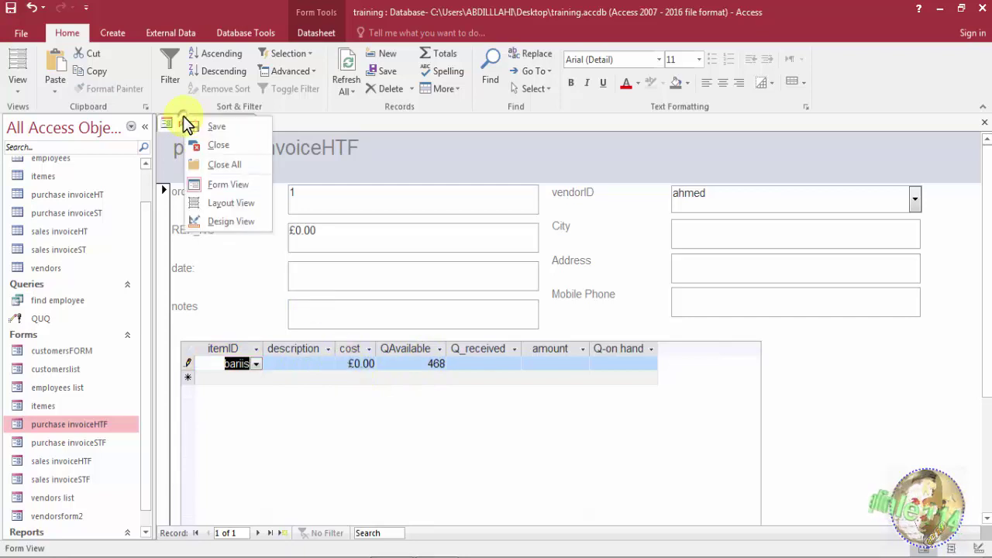
left_click(225, 222)
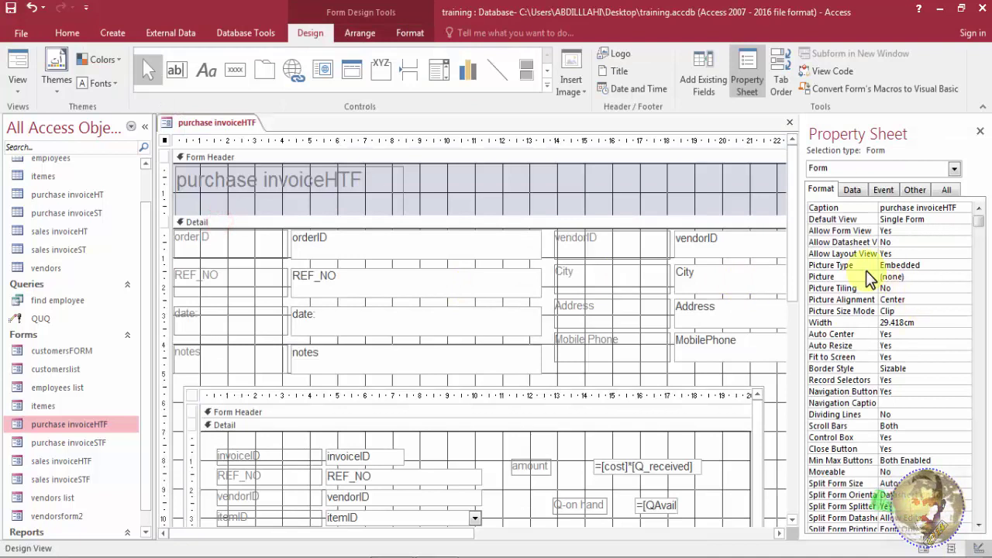
left_click_drag(789, 246, 686, 375)
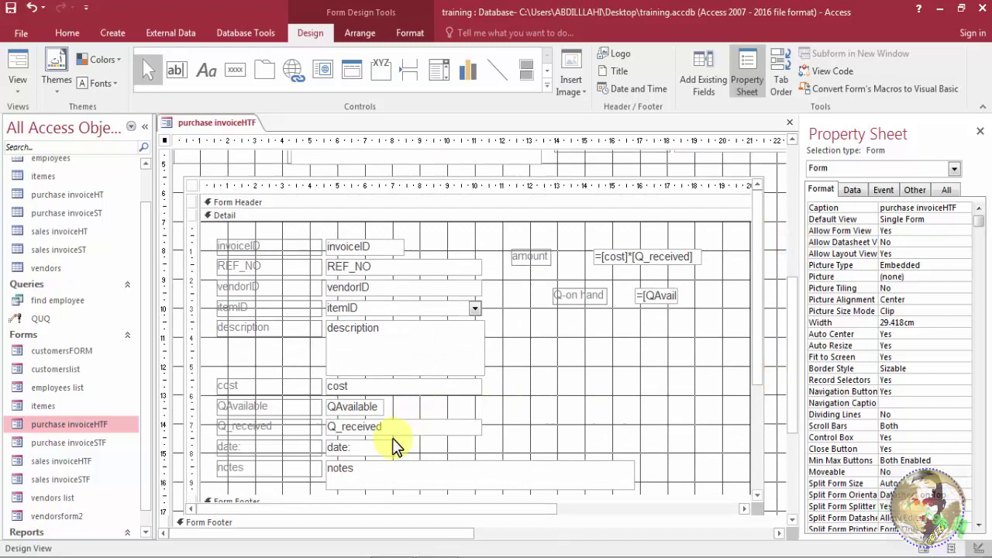
left_click(379, 314)
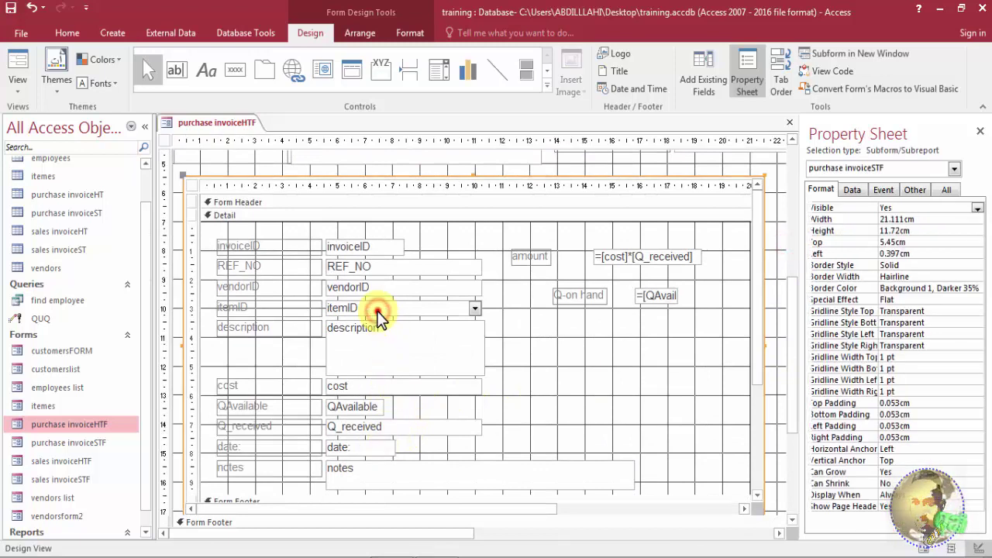
left_click(379, 315)
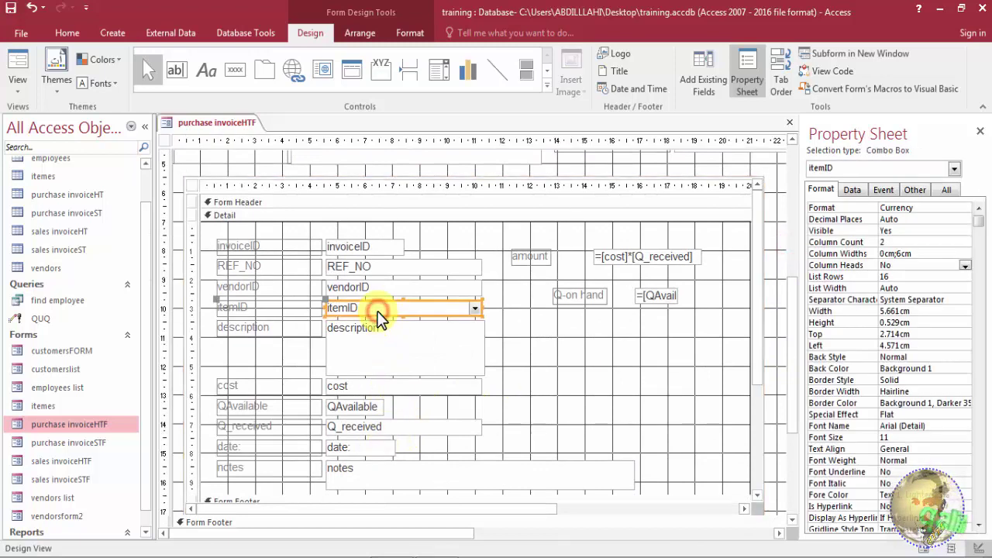
left_click(903, 288)
double_click(904, 288)
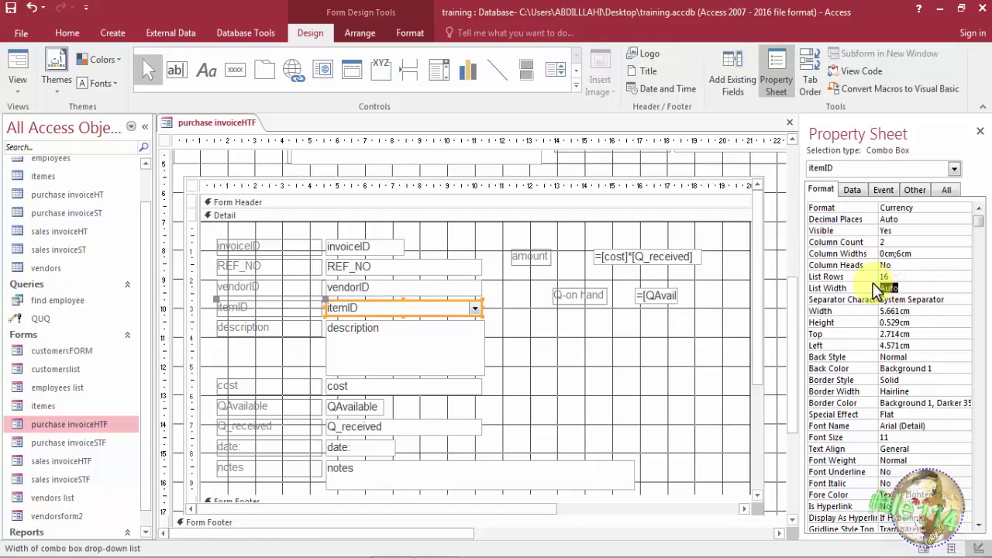
type("3")
left_click(889, 277)
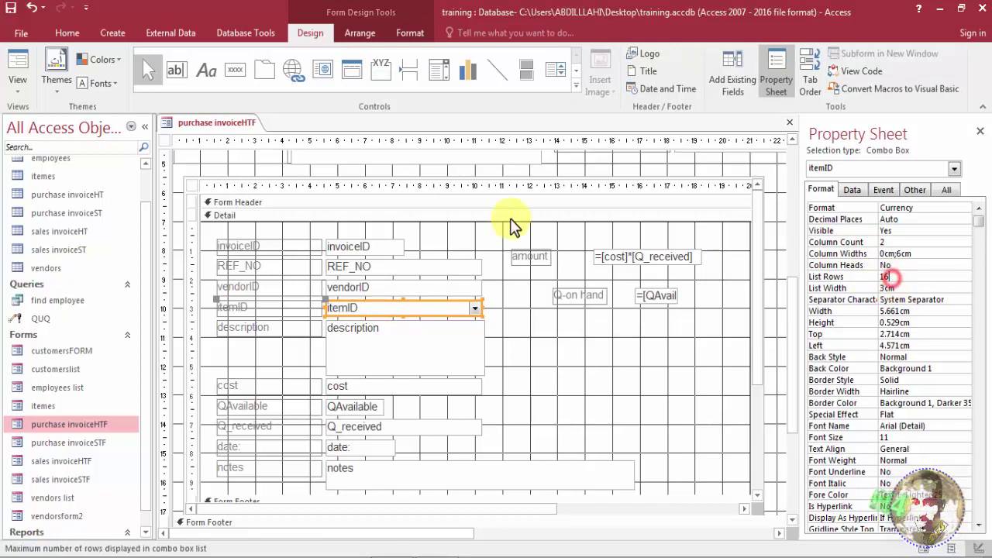
Left-align the text of the subform's itemID combo box.
left_click(407, 33)
left_click(216, 81)
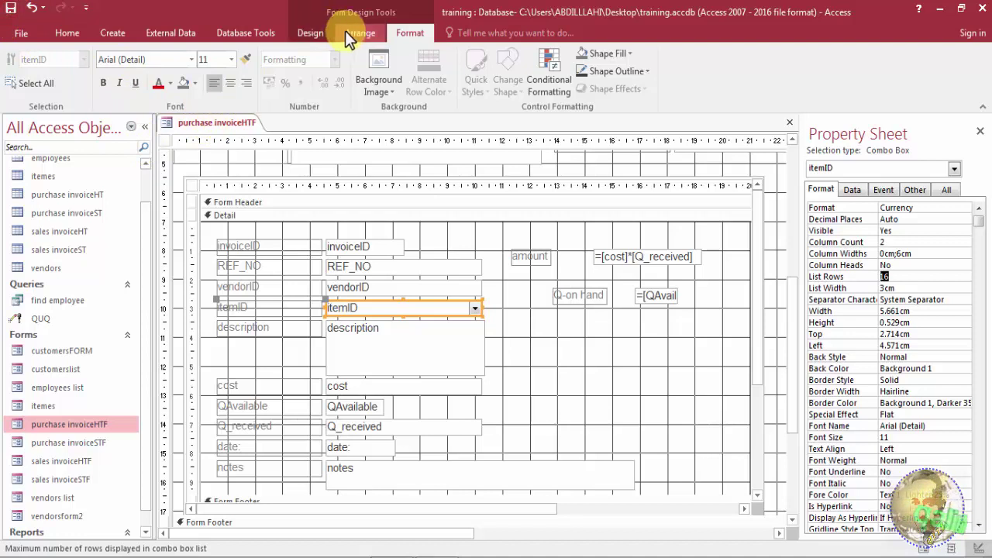
left_click(323, 33)
Switch to Form View and check the itemID list's alignment and width by choosing baasto.
left_click(16, 62)
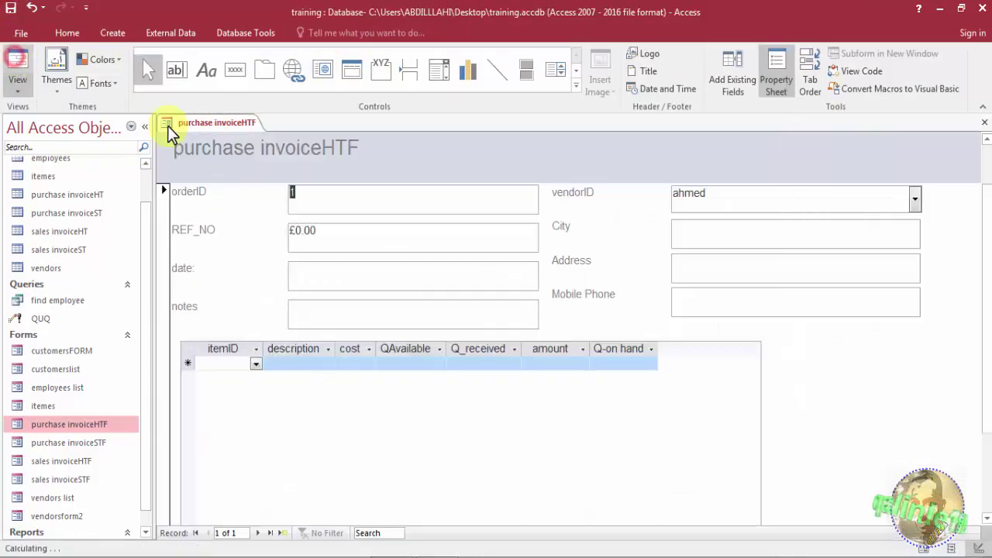
left_click(256, 364)
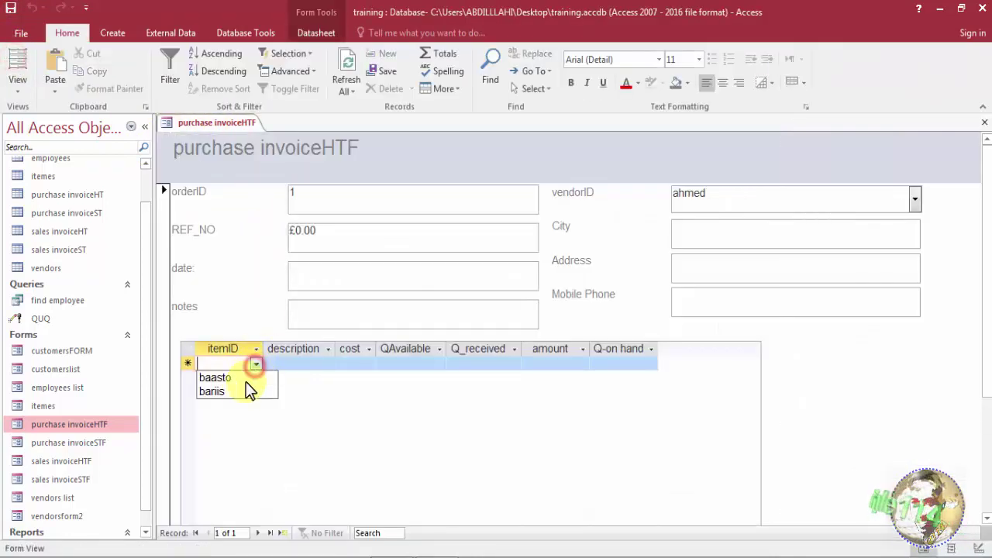
left_click(221, 378)
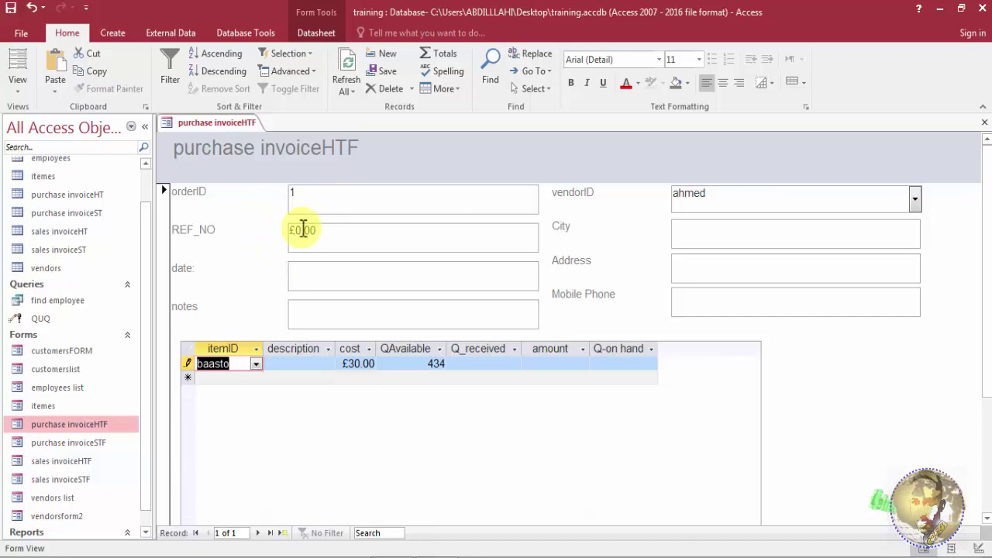
Save the purchase invoiceHTF form, replacing the earlier version, and close it.
right_click(224, 122)
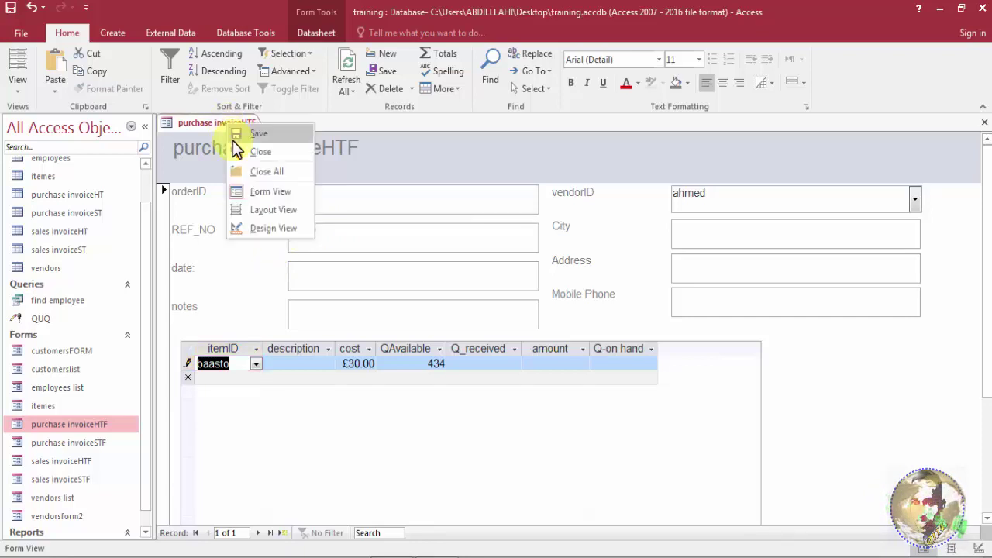
left_click(234, 142)
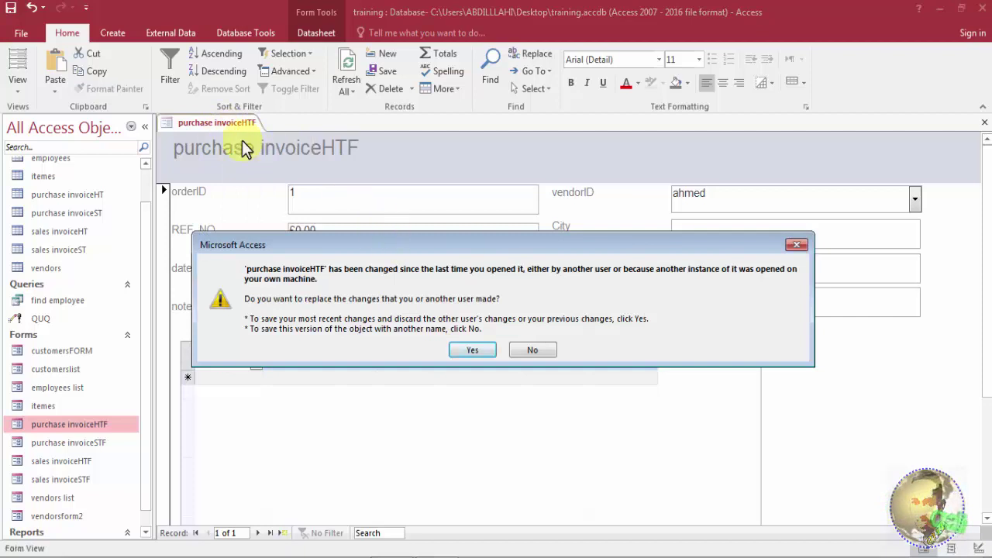
left_click(471, 351)
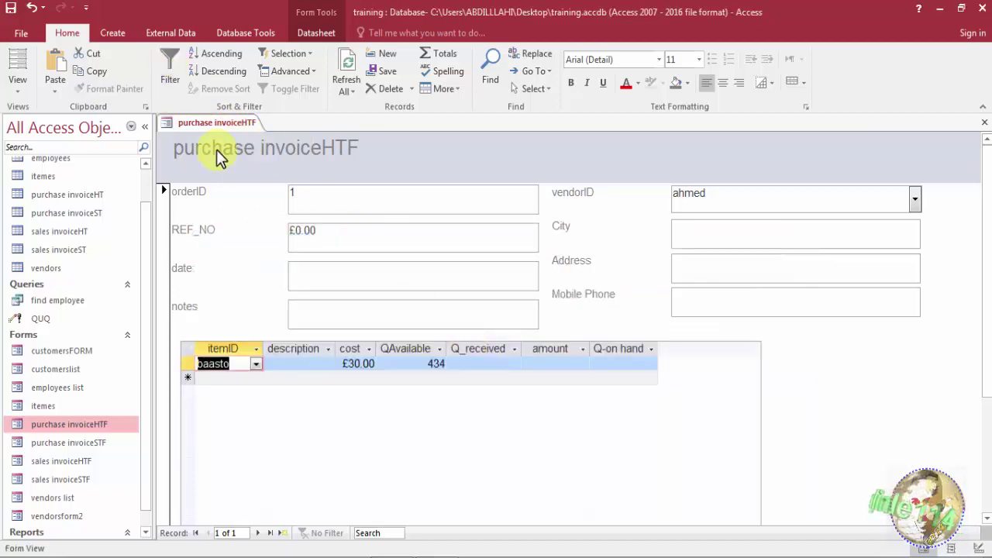
right_click(211, 124)
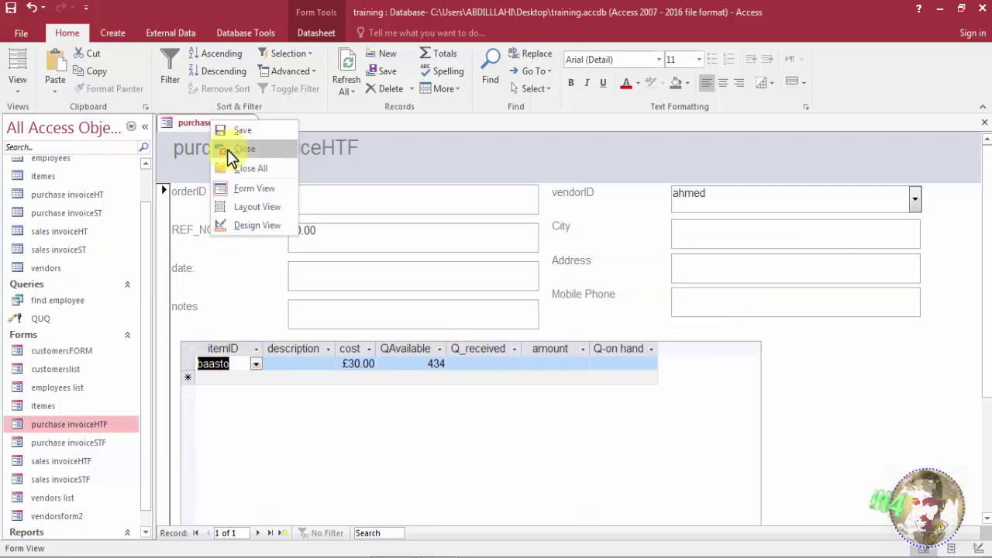
left_click(228, 149)
Open the purchase invoiceHT table and delete its only record.
left_click_drag(145, 194, 147, 177)
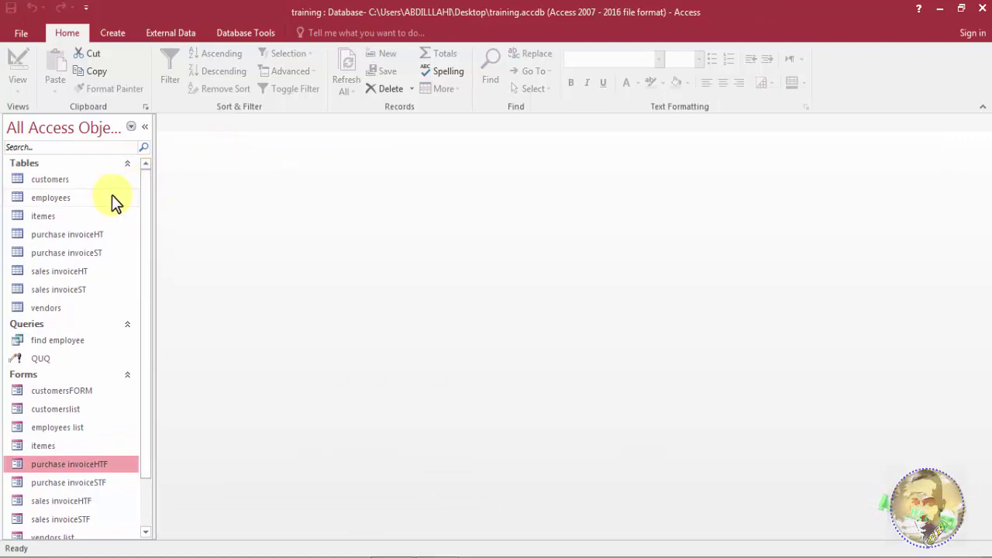
double_click(87, 232)
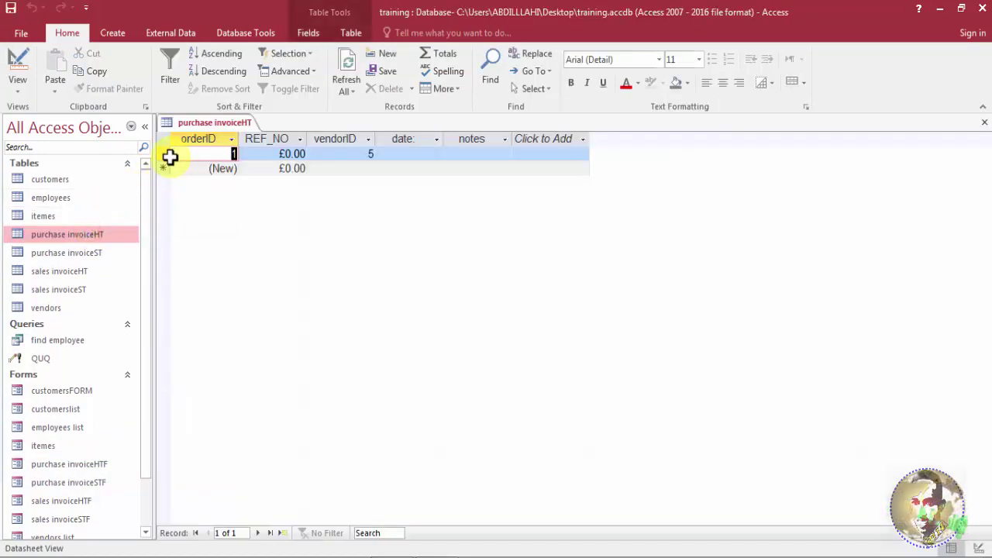
left_click(167, 156)
key("Delete")
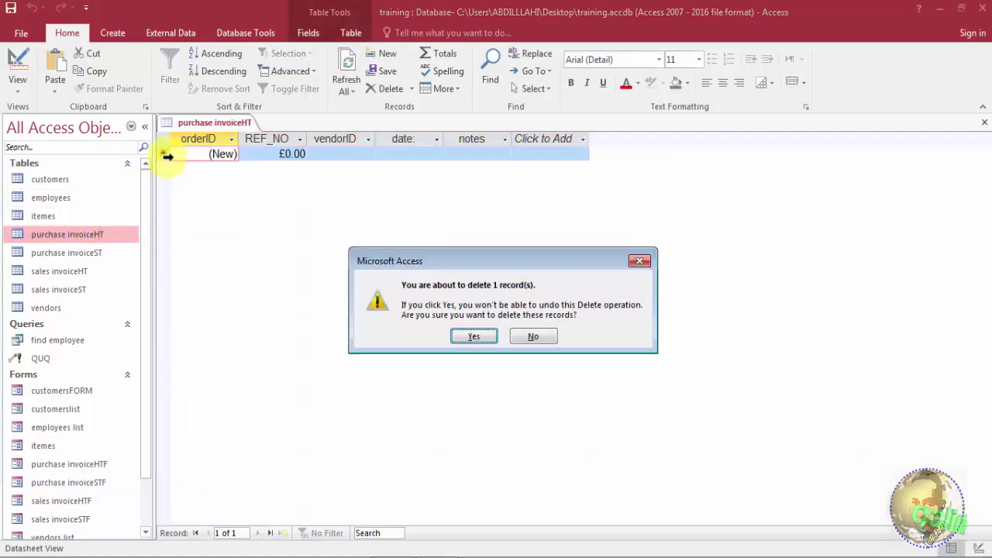
key("Return")
Open the purchase invoiceST table and delete all of its records.
double_click(89, 249)
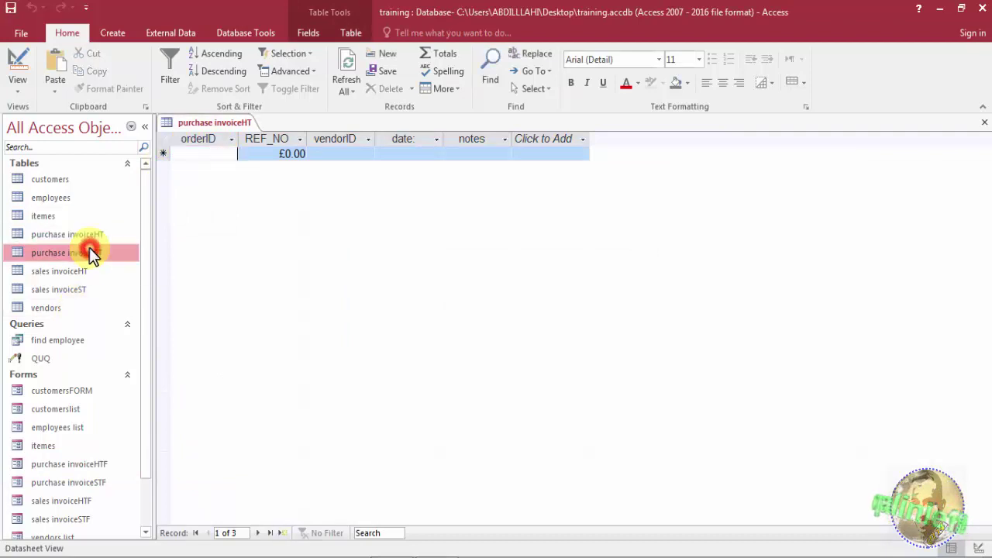
left_click_drag(157, 152, 161, 185)
key("Delete")
key("Return")
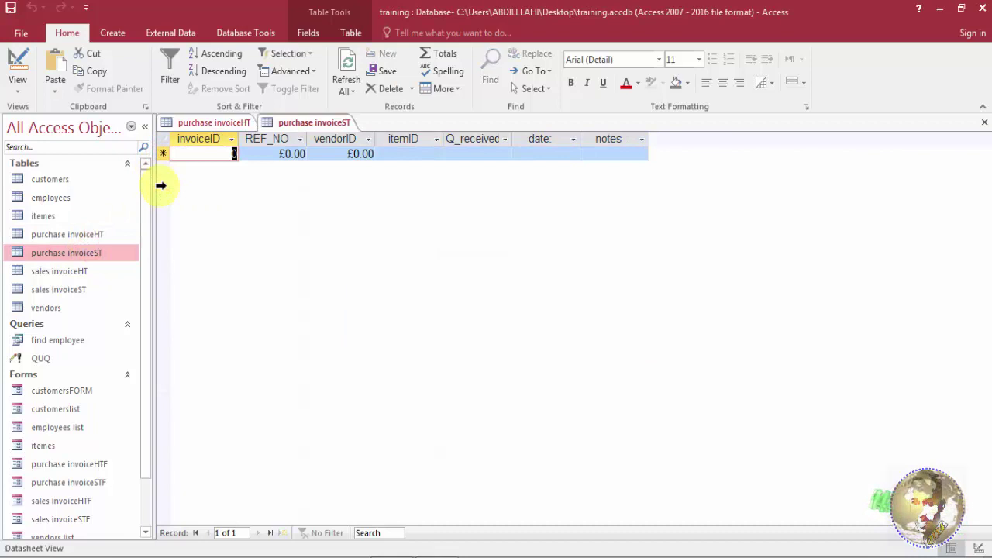
Close the purchase invoiceST and purchase invoiceHT tables.
right_click(284, 128)
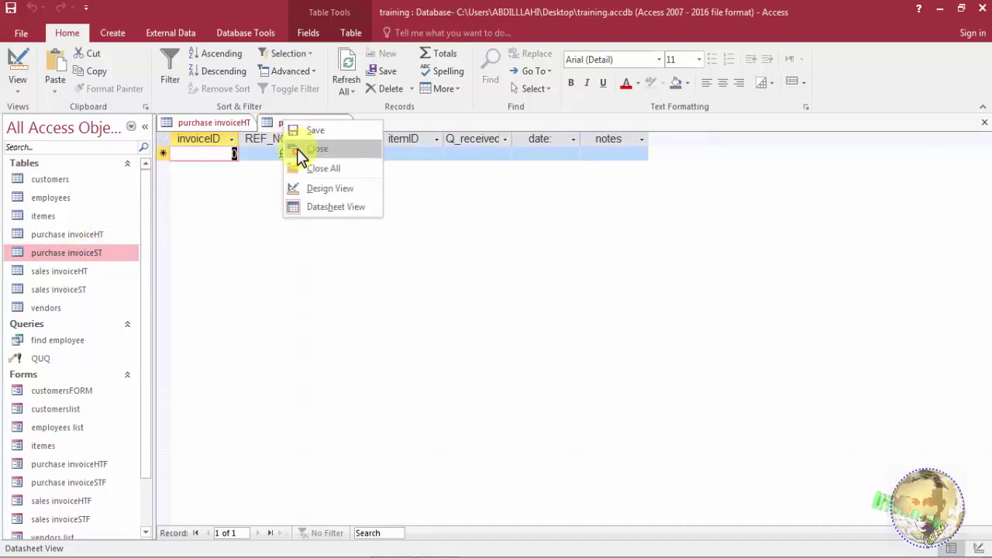
left_click(297, 148)
right_click(249, 137)
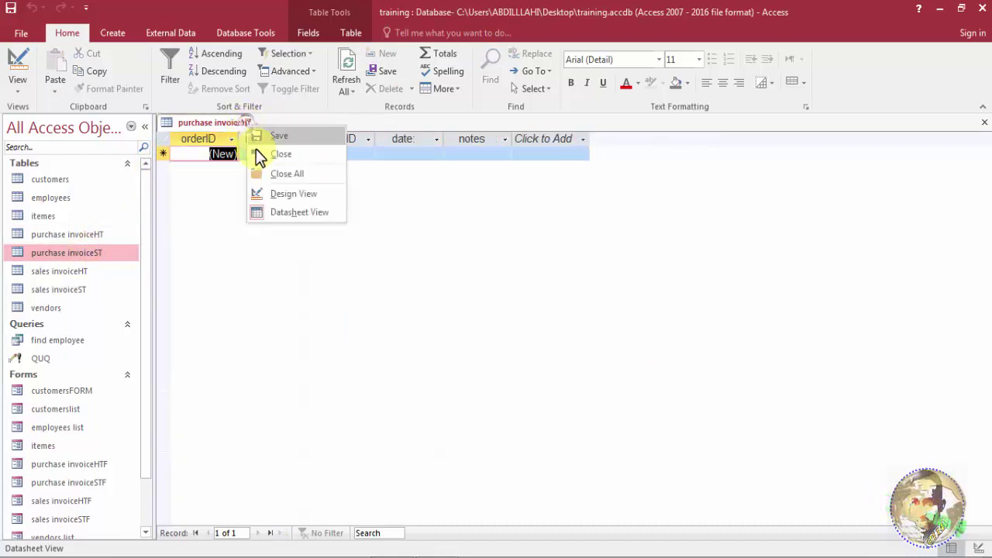
left_click(261, 155)
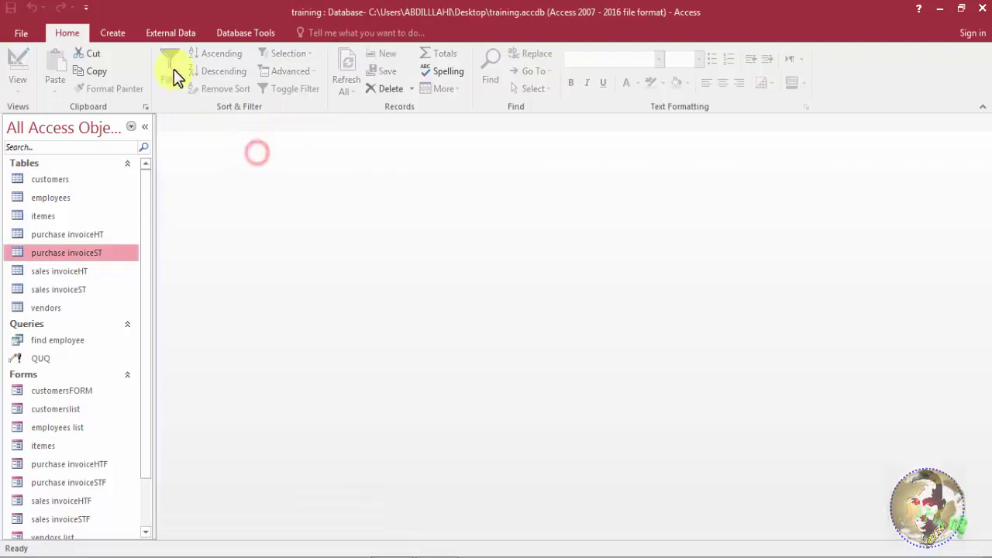
Create a query without tables and write the SQL ALTER TABLE [purchase invoiceHT] ALTER COLUMN [orderID] COUNTER (101,1).
left_click(124, 34)
left_click(220, 99)
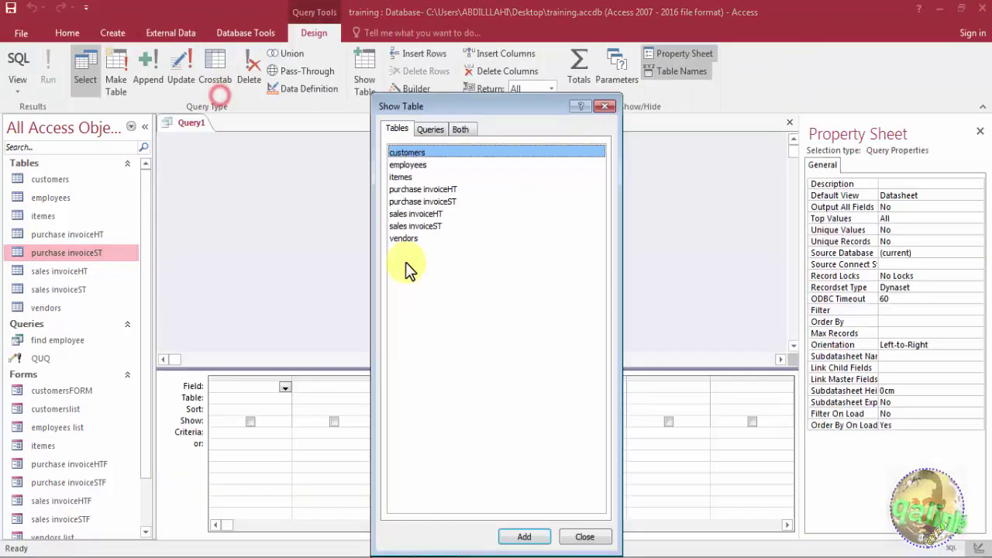
left_click(594, 535)
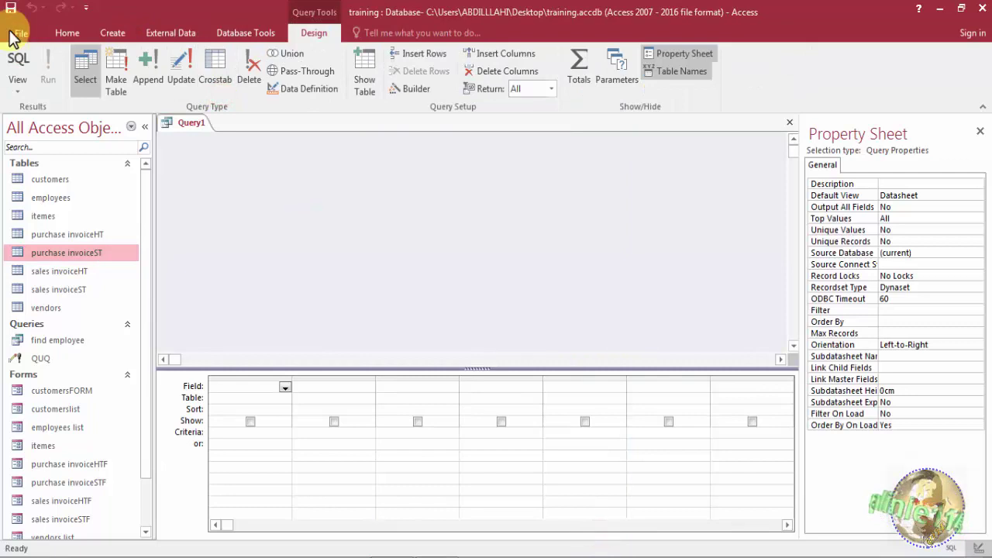
left_click(18, 60)
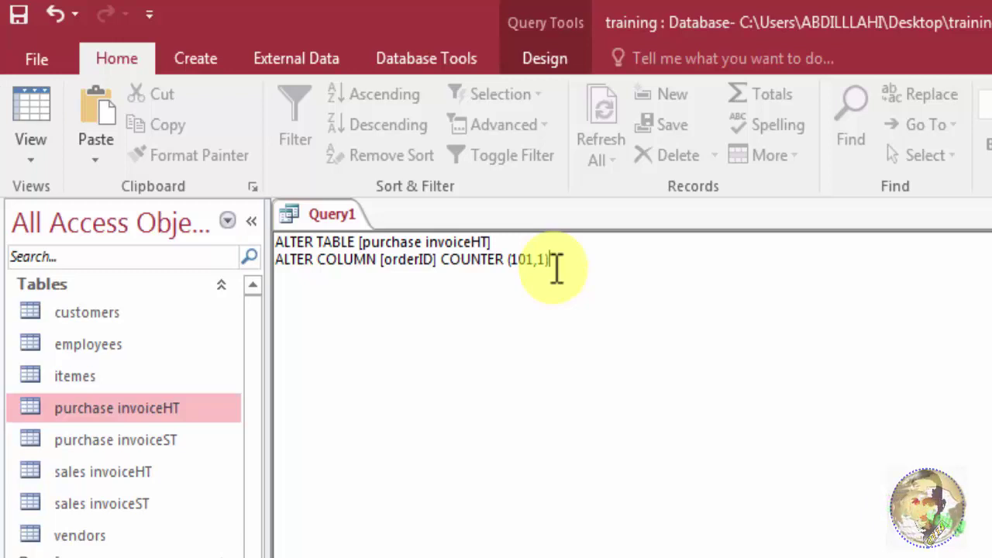
Run the orderID counter query and close it without saving.
left_click(20, 14)
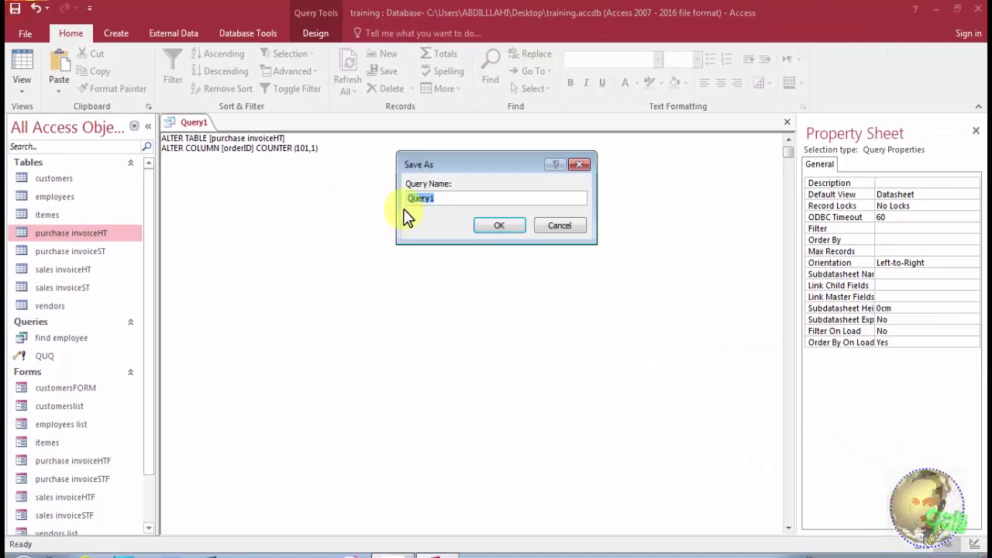
left_click(564, 226)
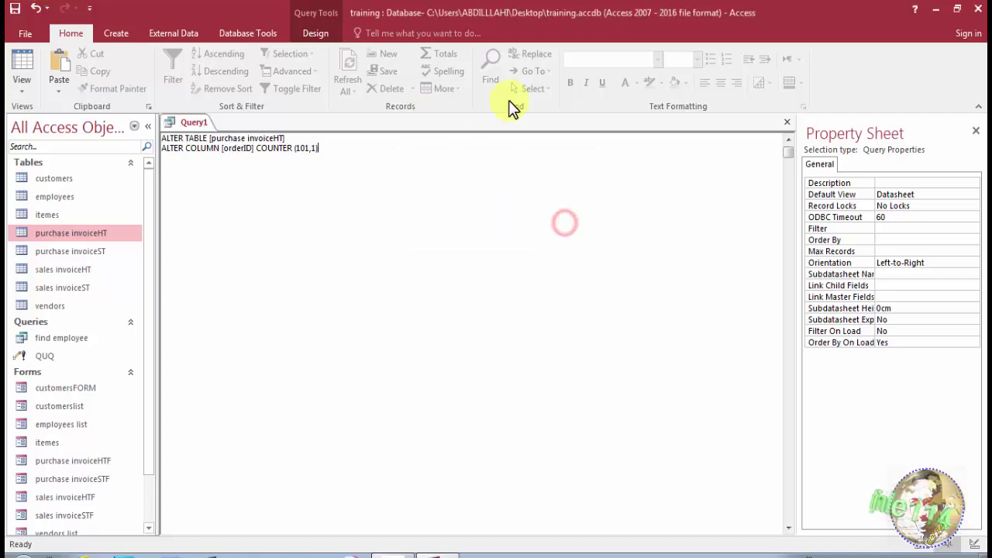
left_click(316, 34)
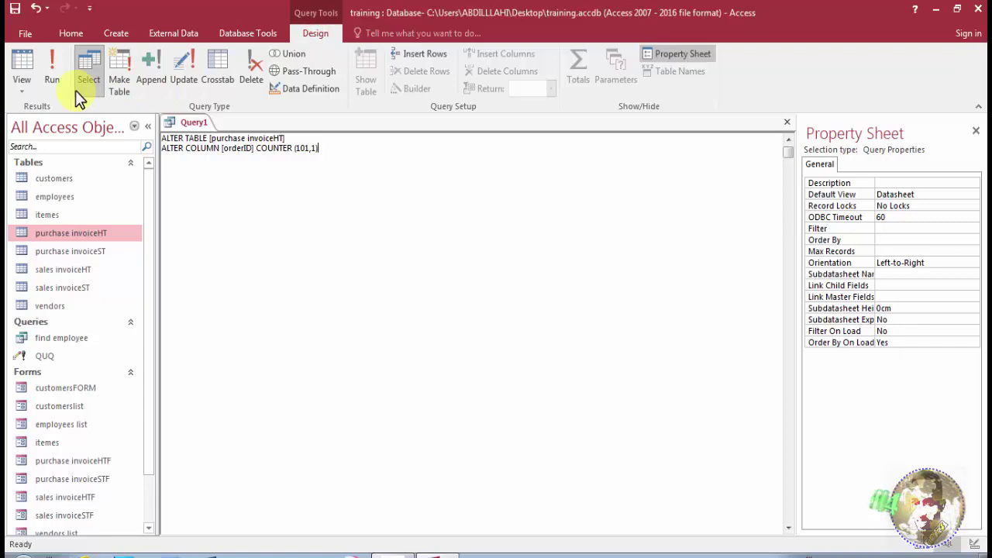
left_click(52, 78)
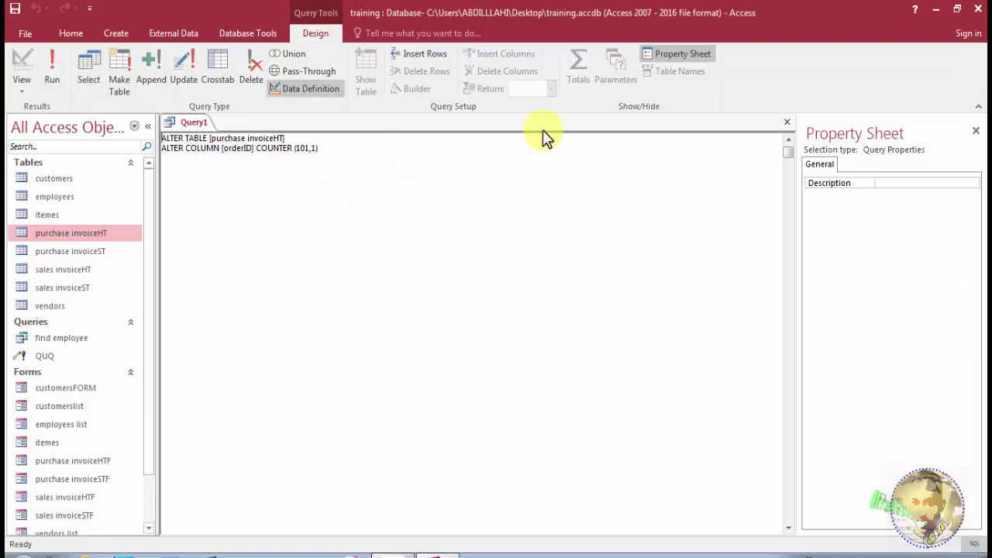
left_click(785, 122)
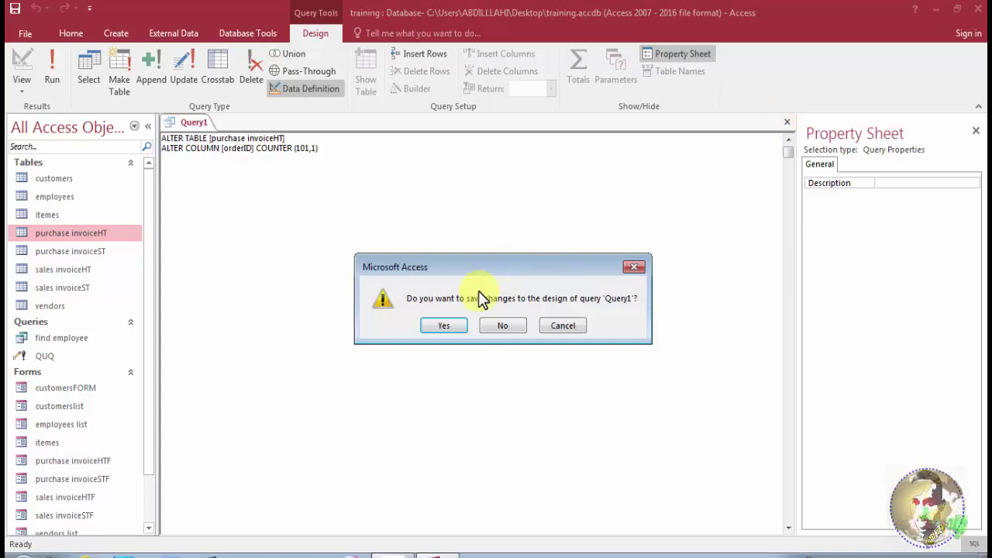
left_click(503, 327)
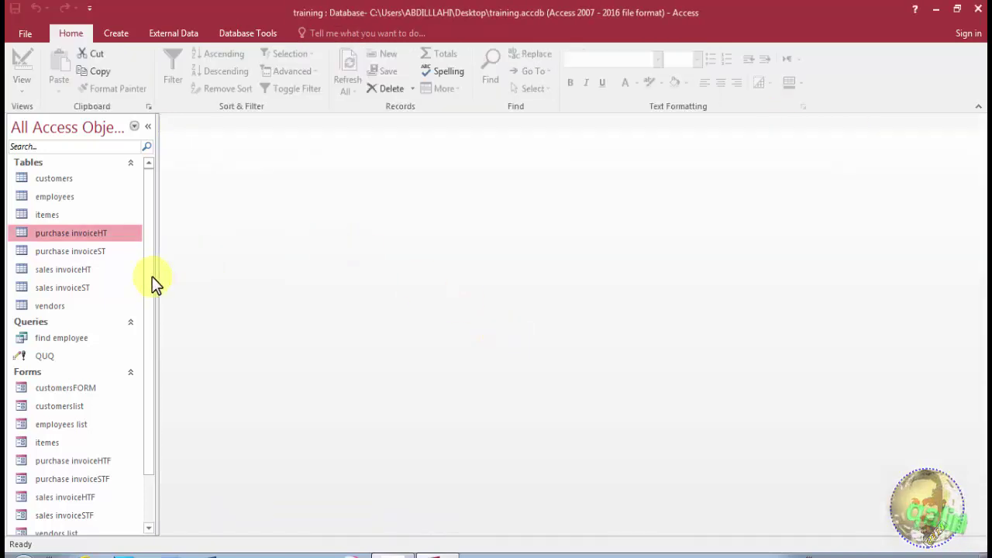
Open the purchase invoiceHTF form and choose a vendor in the new record to check the orderID numbering.
left_click_drag(149, 277, 141, 356)
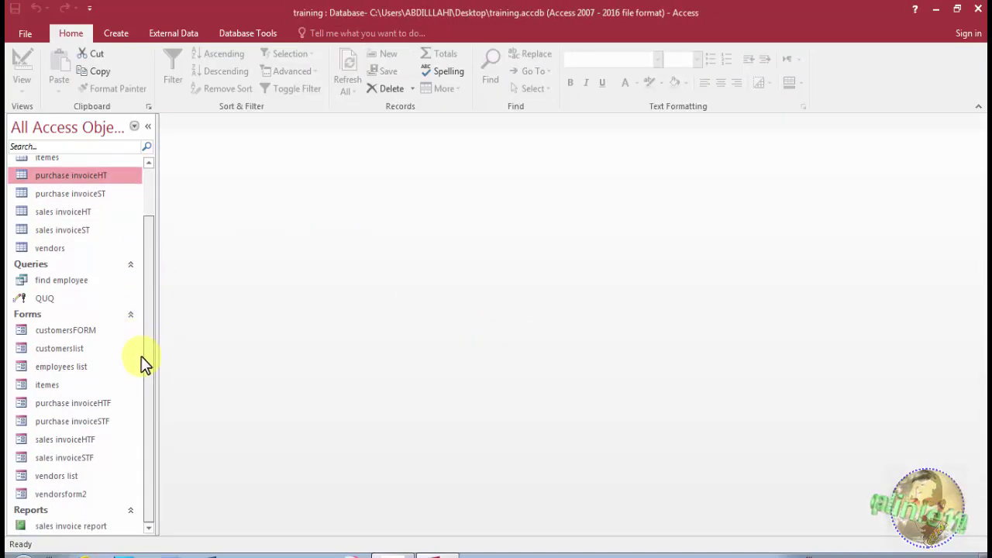
double_click(115, 406)
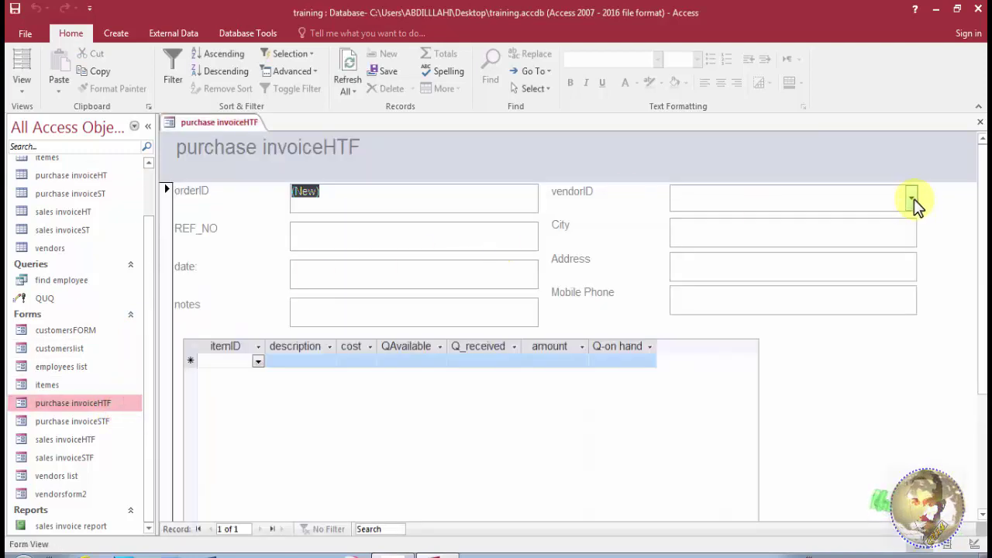
left_click(912, 198)
left_click(874, 232)
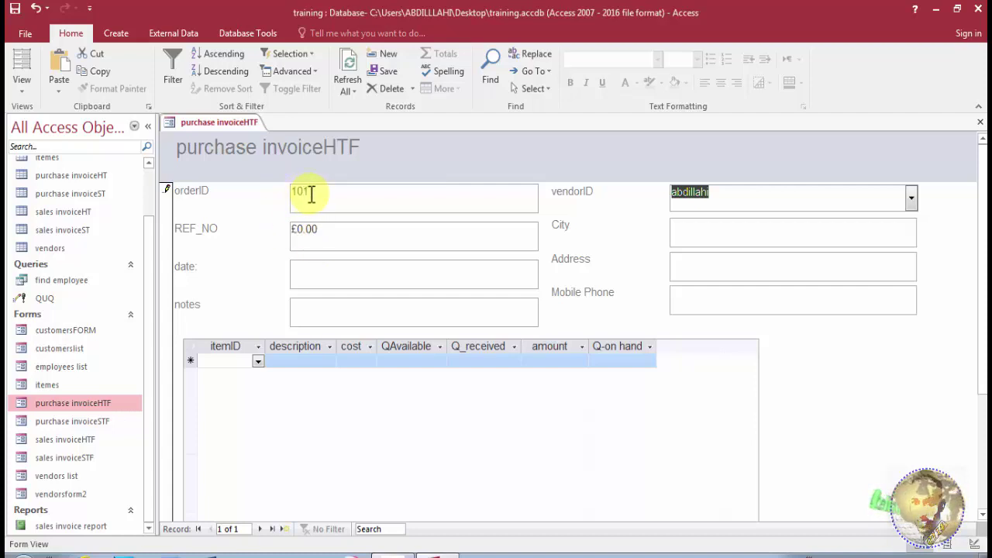
Switch the form to Design View and set the REF_NO text box's default value to [orderID]+1 with the Expression Builder.
right_click(220, 126)
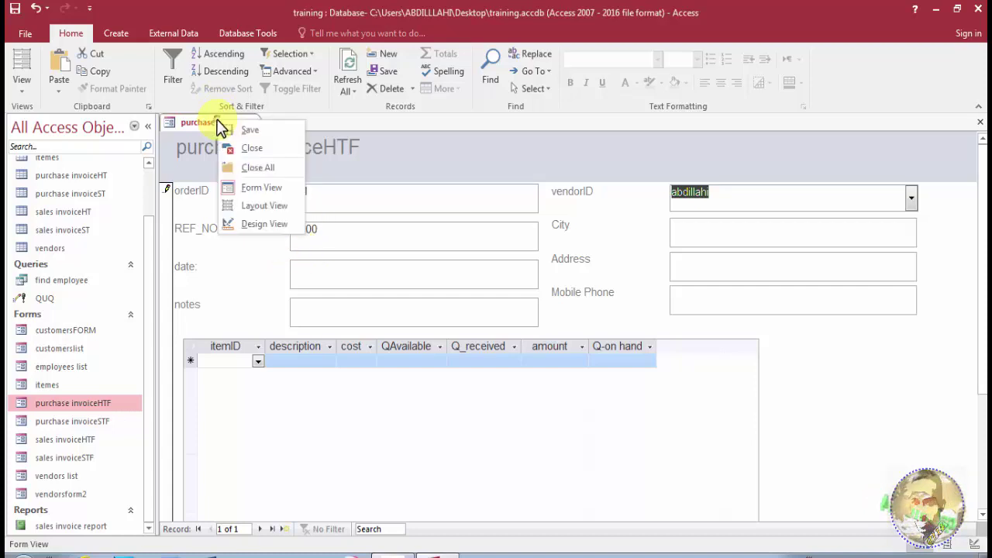
left_click(252, 224)
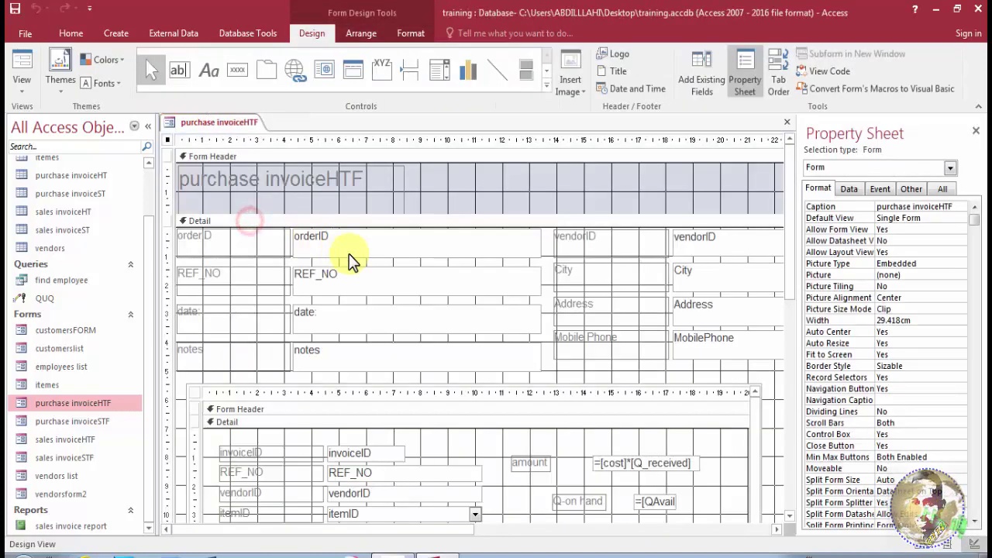
left_click(312, 280)
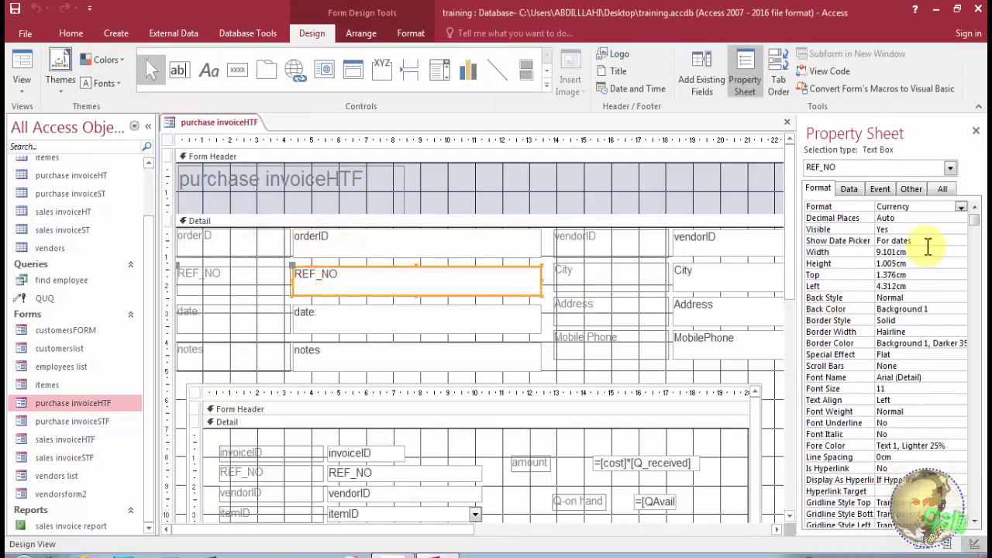
left_click(861, 191)
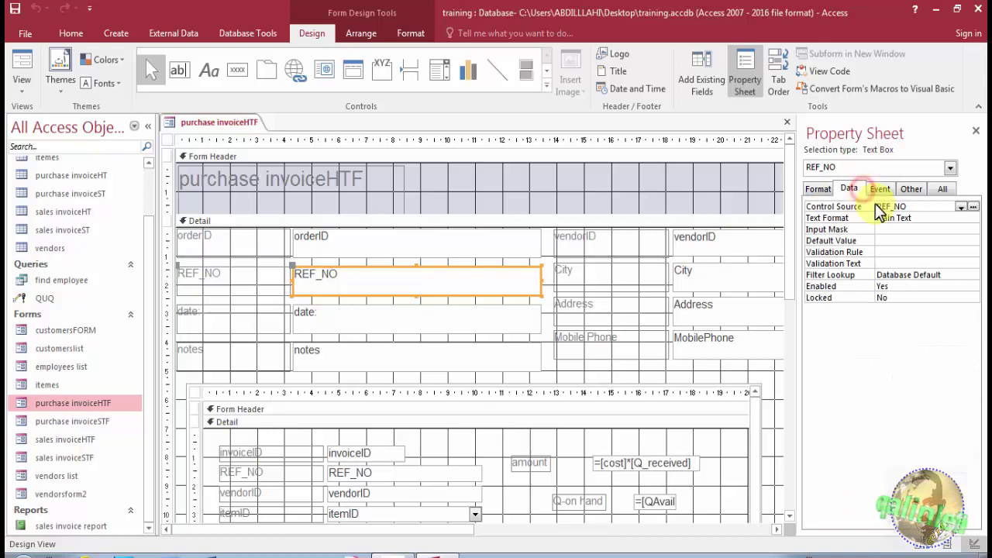
left_click(895, 251)
left_click(896, 241)
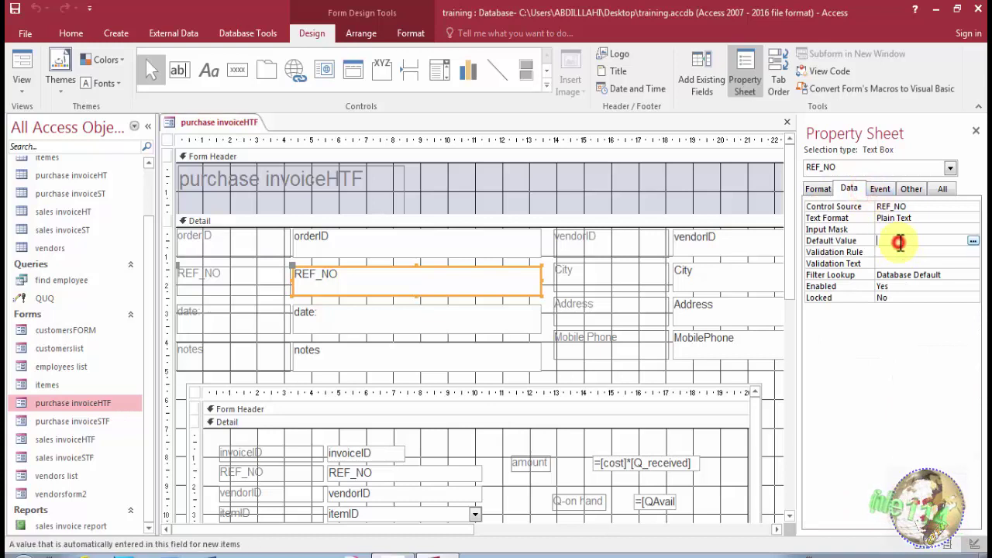
left_click(972, 241)
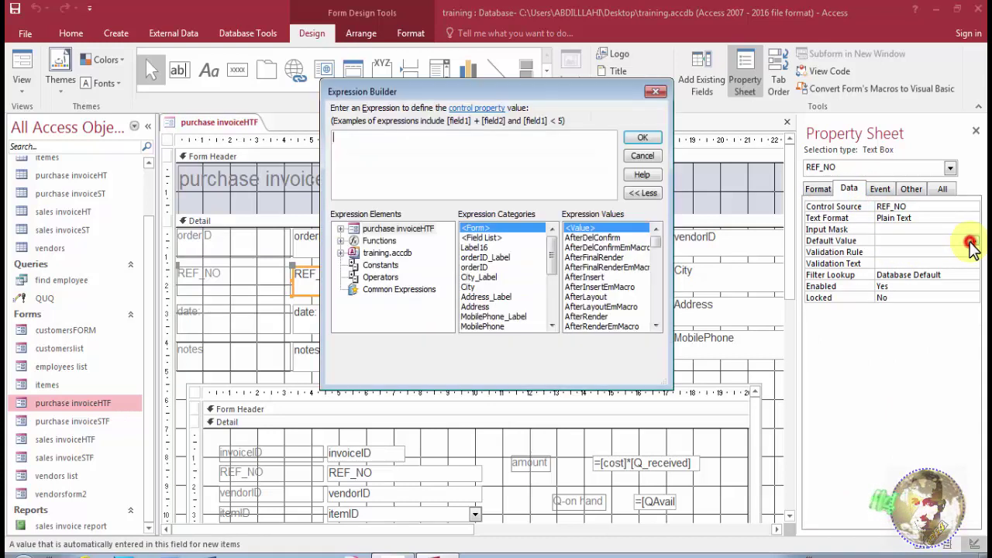
double_click(479, 268)
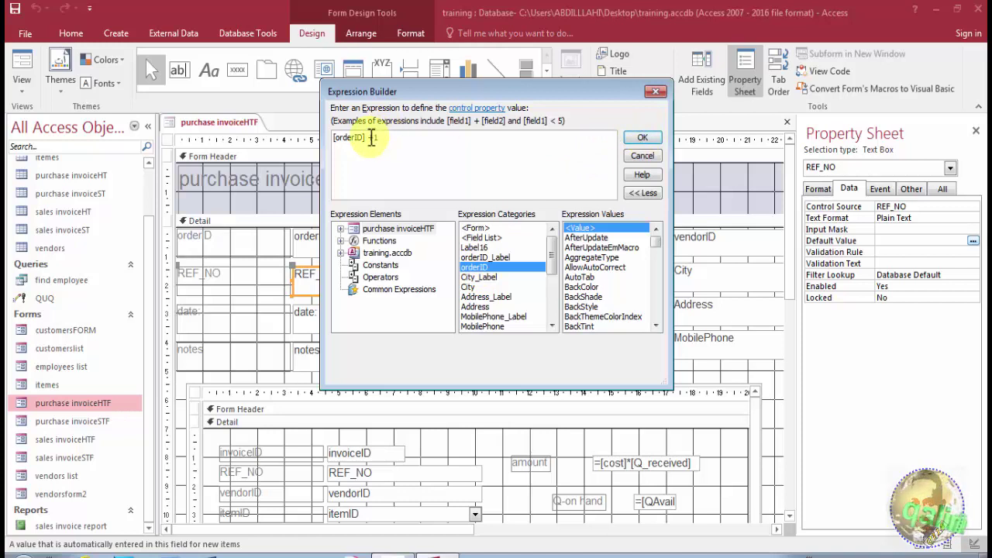
type("+1")
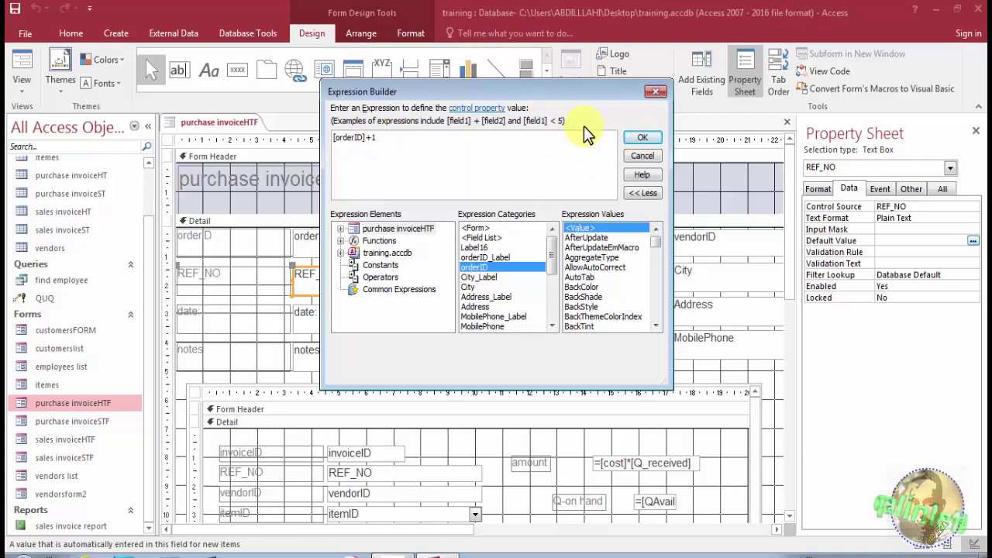
left_click(642, 137)
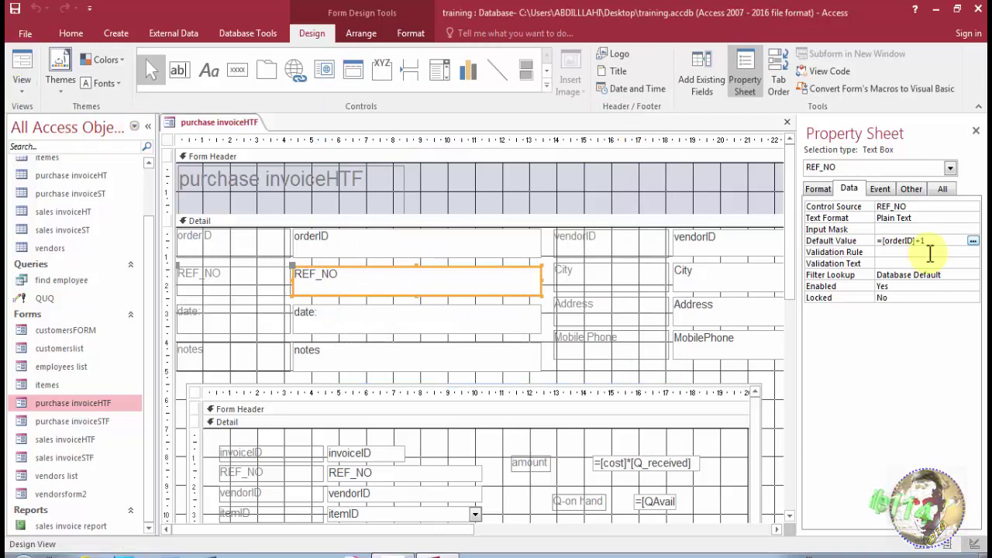
Copy the default value expression into the REF_NO text box, replacing its field name so it reads =[orderID]+1.
left_click(935, 242)
left_click_drag(934, 242, 870, 244)
key("ctrl+c")
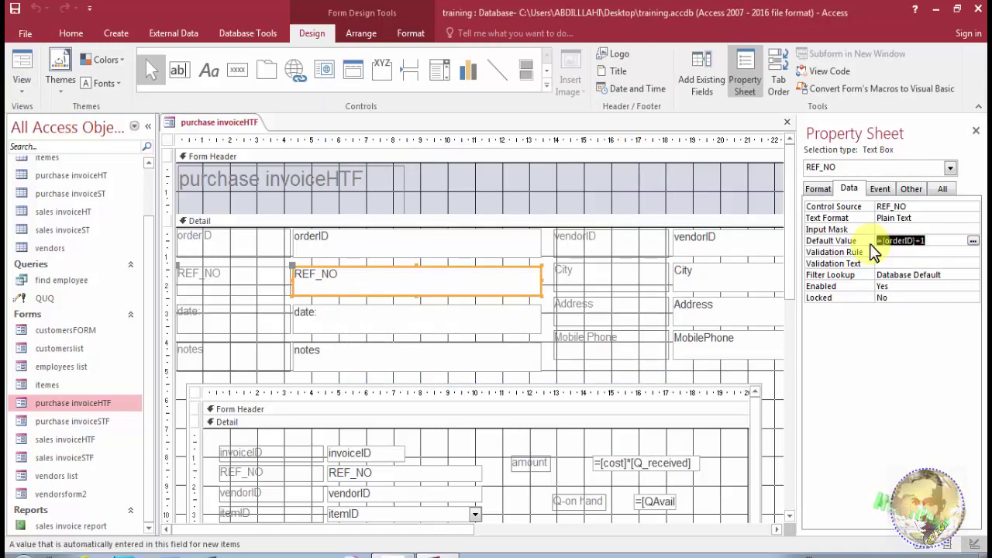
left_click(518, 276)
key("ctrl+v")
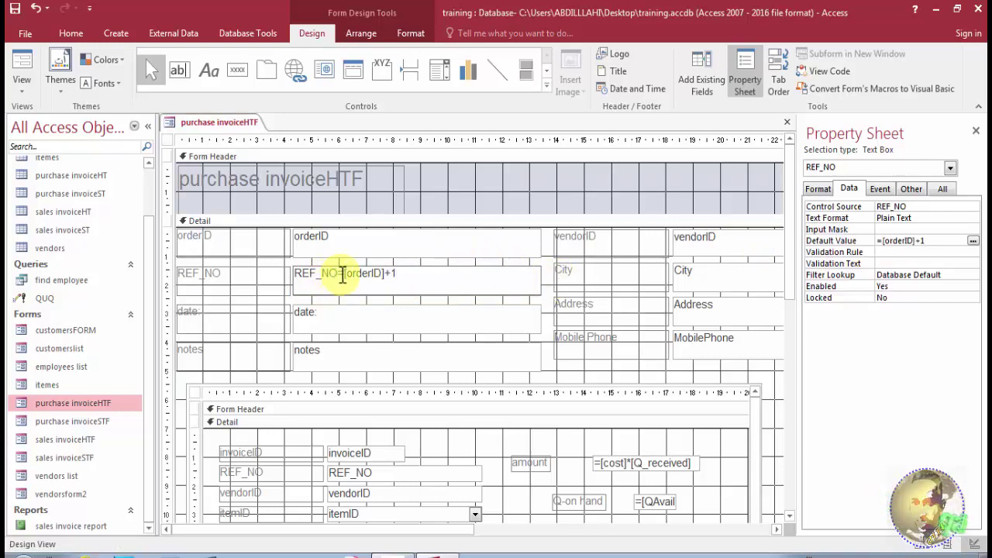
left_click_drag(339, 275, 295, 274)
key("BackSpace")
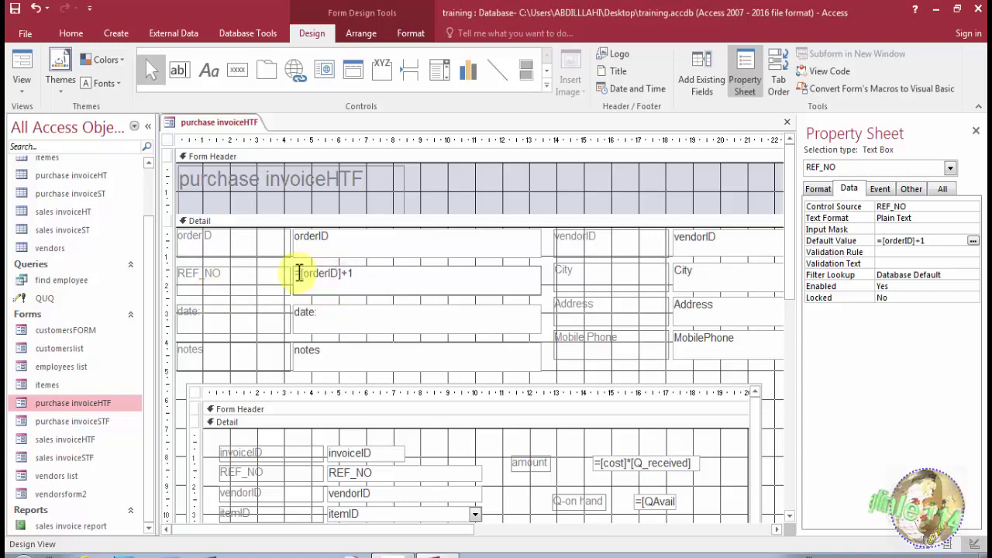
Save the purchase invoiceHTF form and switch to Form View to compare REF_NO with orderID.
left_click(16, 9)
left_click(27, 60)
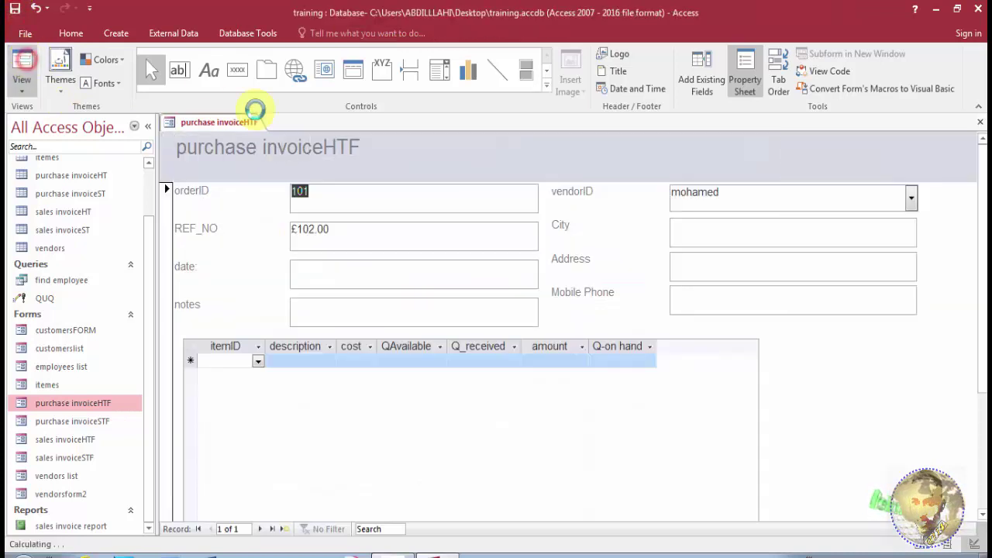
left_click(310, 193)
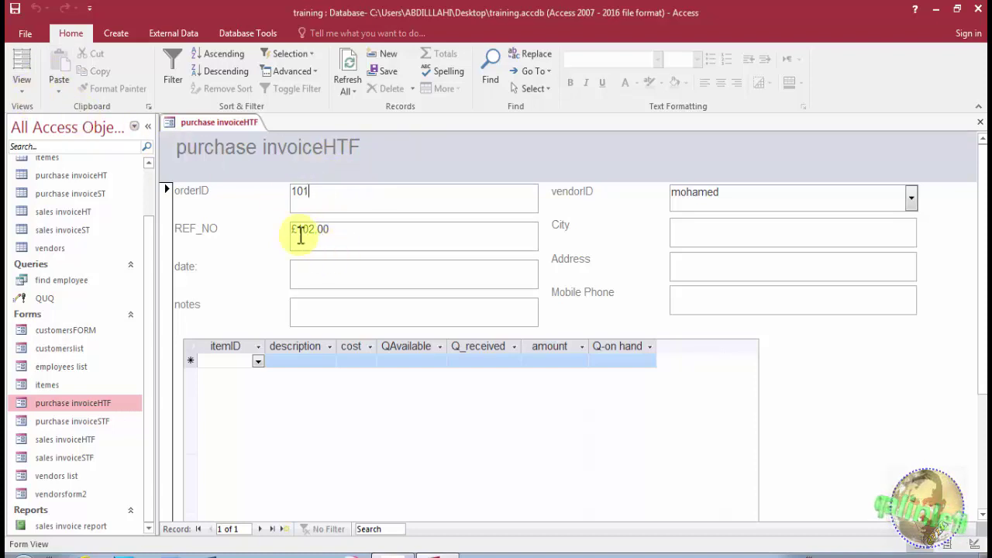
Switch the purchase invoiceHTF form to Design View and set the REF_NO text box's number format to General Number.
left_click(24, 97)
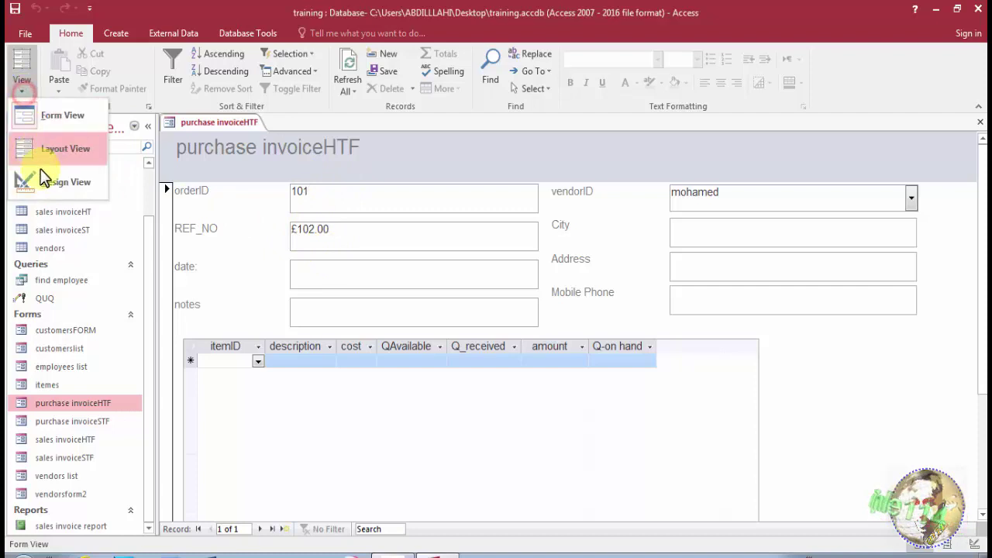
left_click(42, 181)
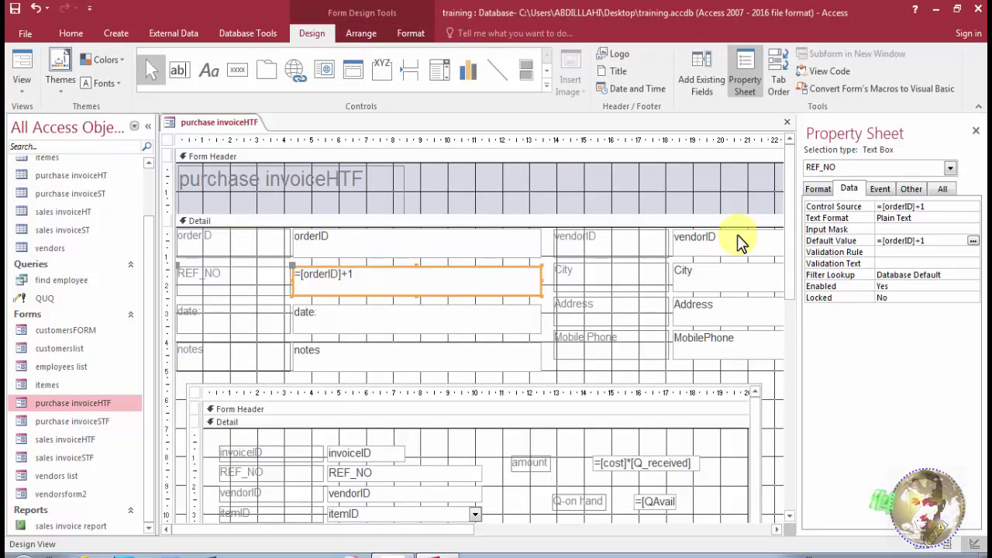
left_click(827, 189)
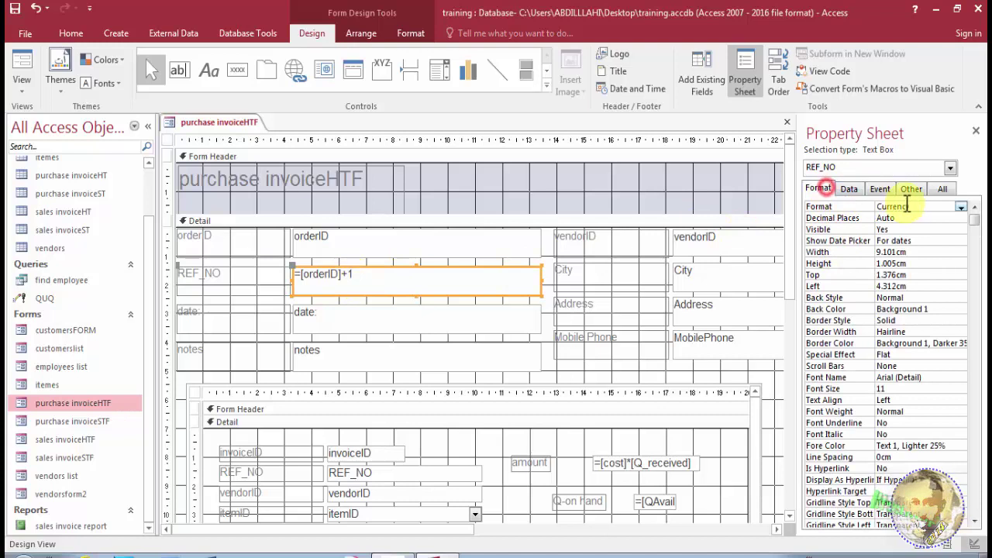
left_click(961, 206)
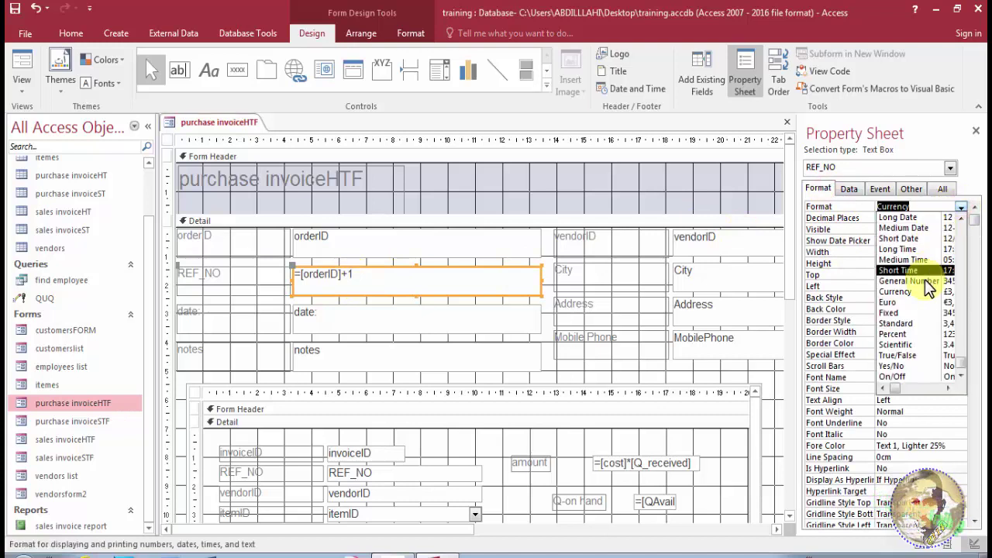
left_click(909, 281)
left_click(916, 219)
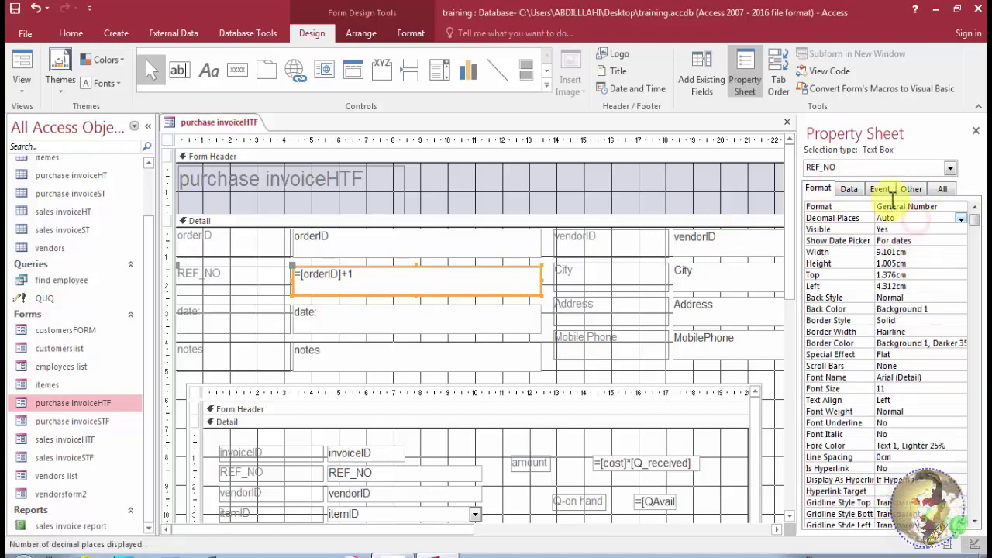
Make the REF_NO text box read-only by setting Enabled to No and Locked to Yes.
left_click(850, 189)
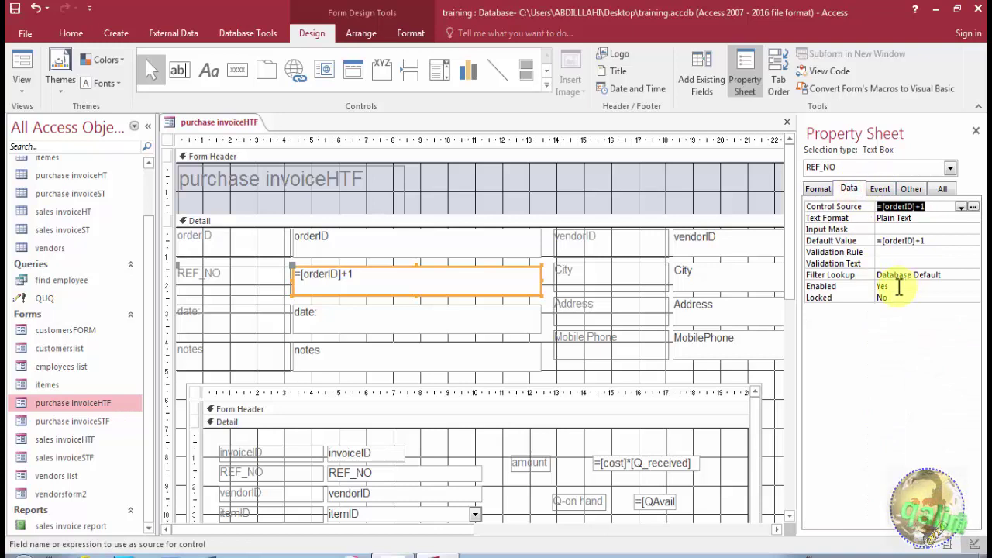
double_click(900, 287)
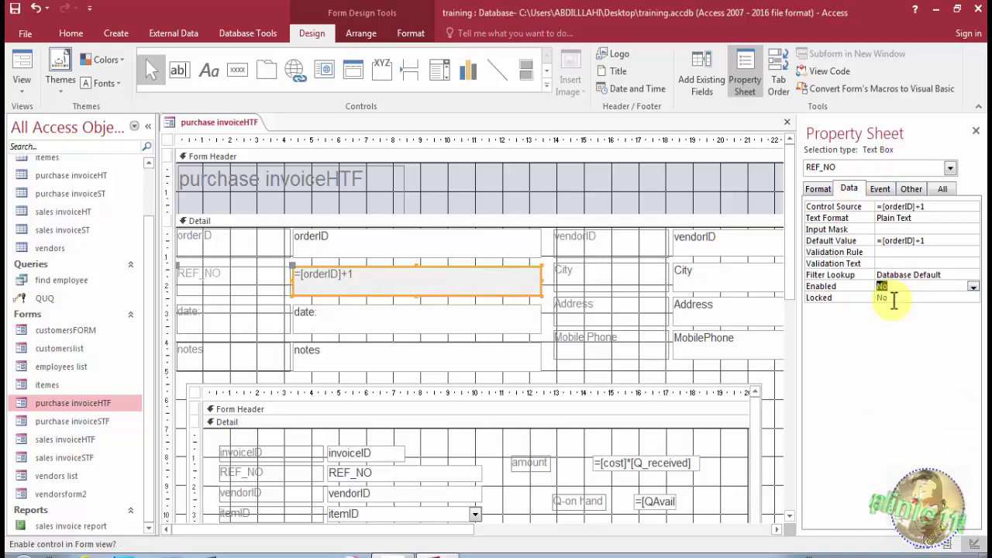
double_click(890, 299)
Set the orderID text box's Locked property to Yes and Enabled to No, and check both number fields in Form View.
left_click(446, 246)
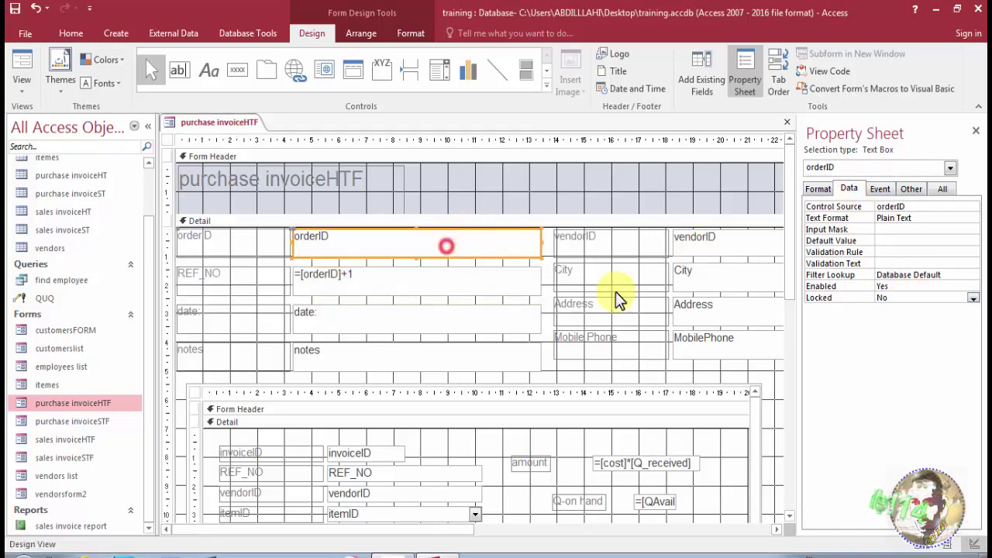
left_click(888, 299)
double_click(890, 299)
double_click(897, 286)
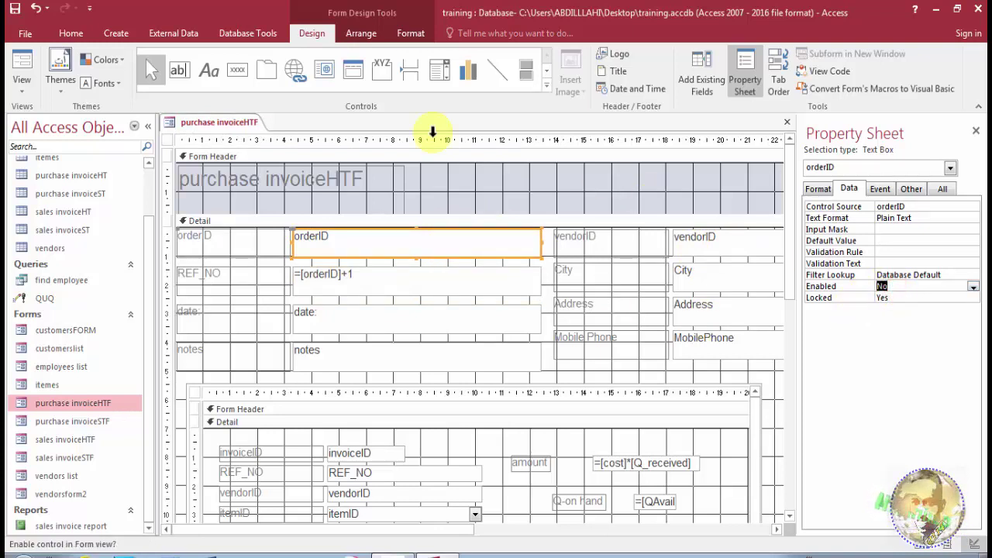
left_click(16, 60)
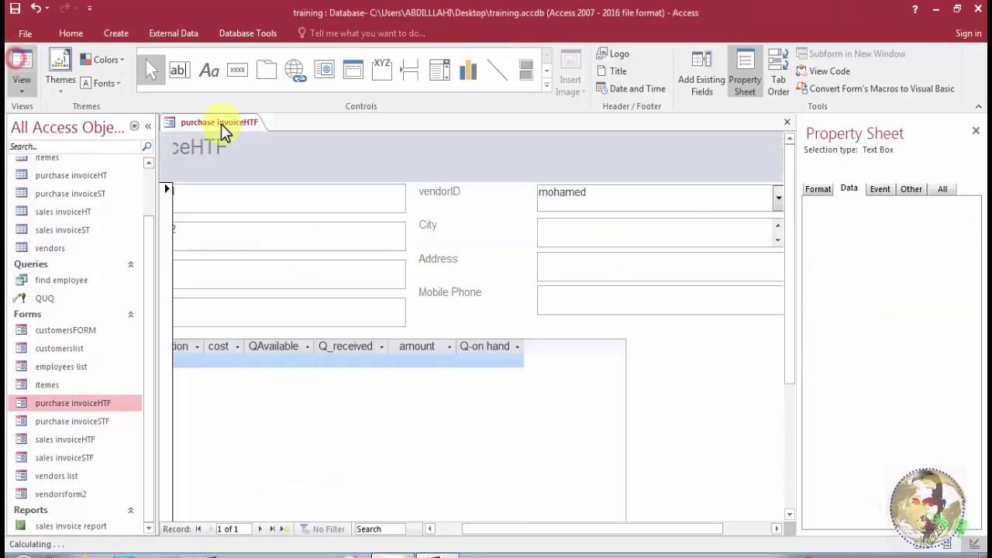
left_click(362, 211)
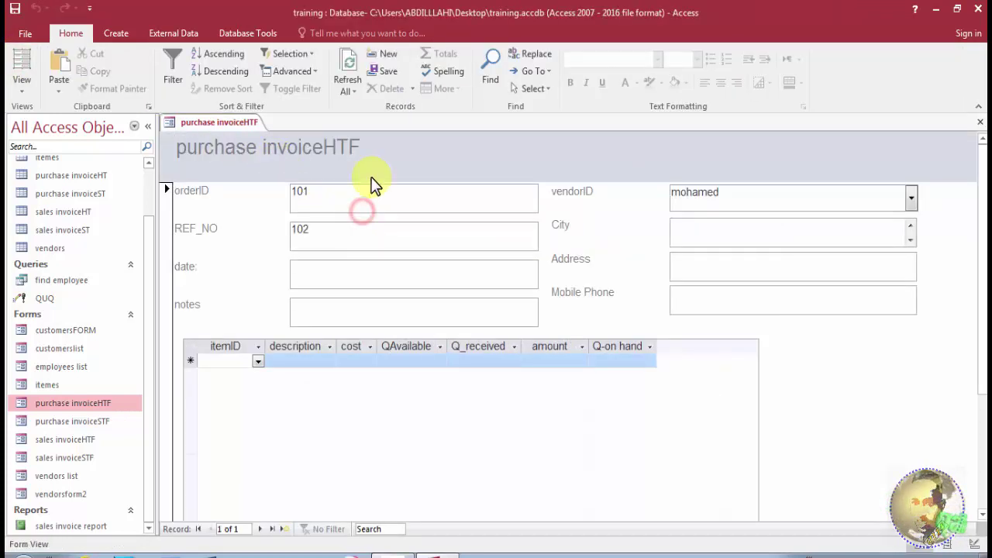